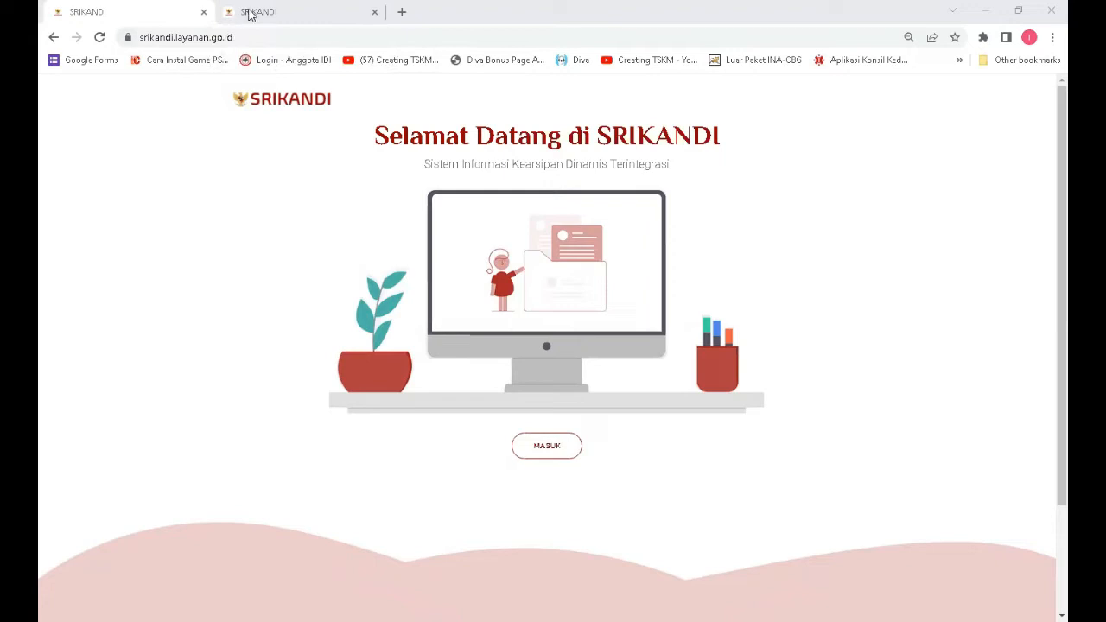
- Switch to the other SRIKANDI tab, srikandi.arsip.go.id, next to srikandi.layanan.go.id
left_click(247, 7)
- Compare the srikandi.layanan.go.id and srikandi.arsip.go.id versions of the site across both tabs
left_click(156, 7)
left_click(239, 7)
left_click(184, 7)
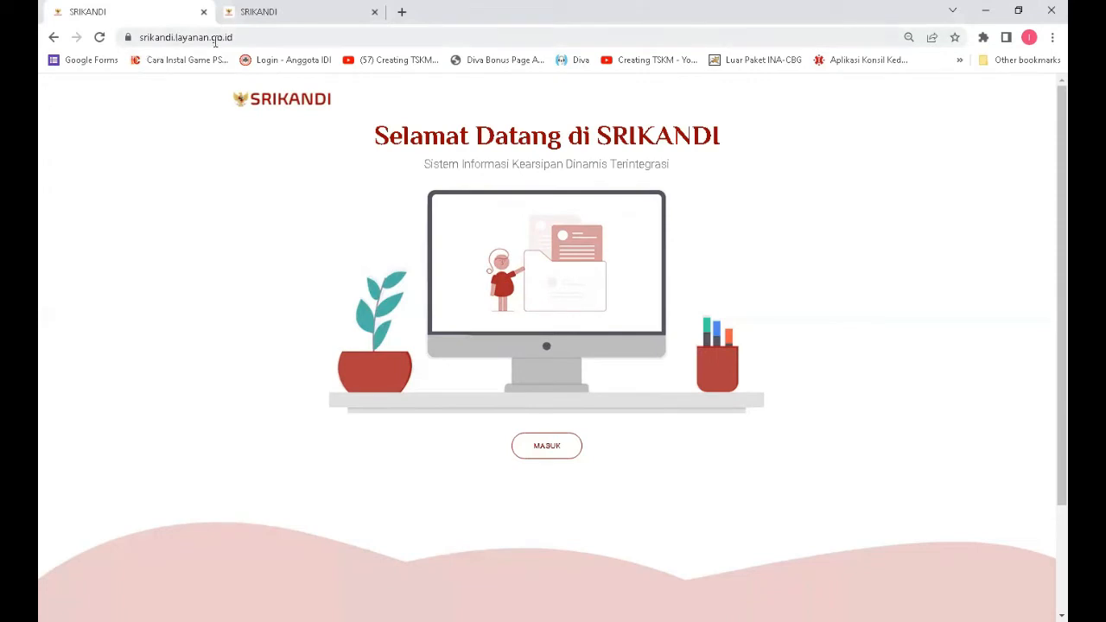
key("ctrl+Tab")
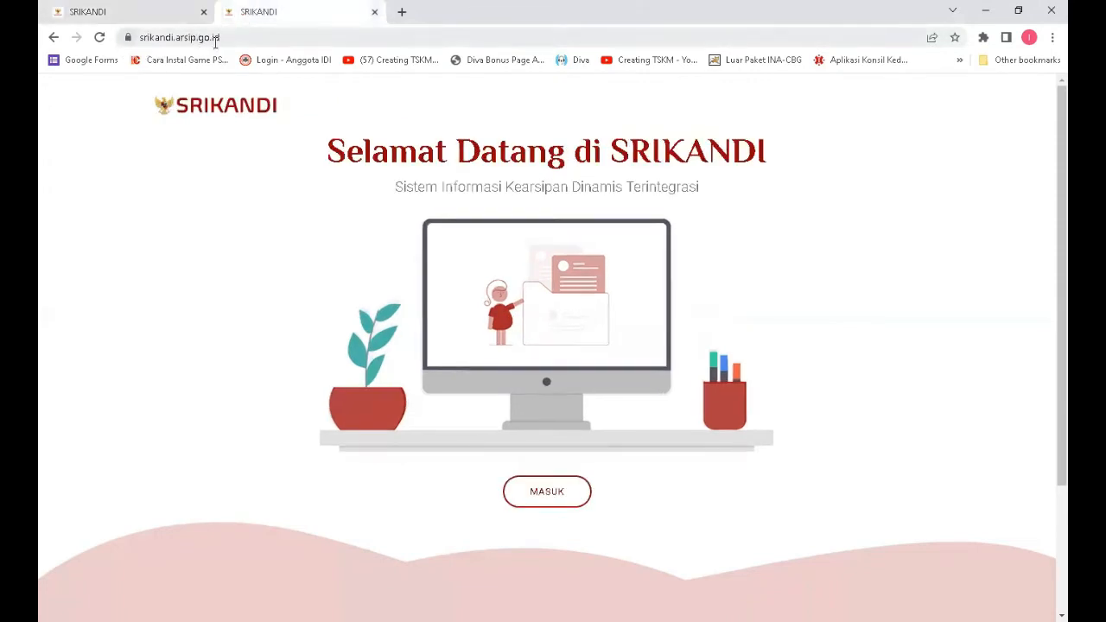
left_click(153, 8)
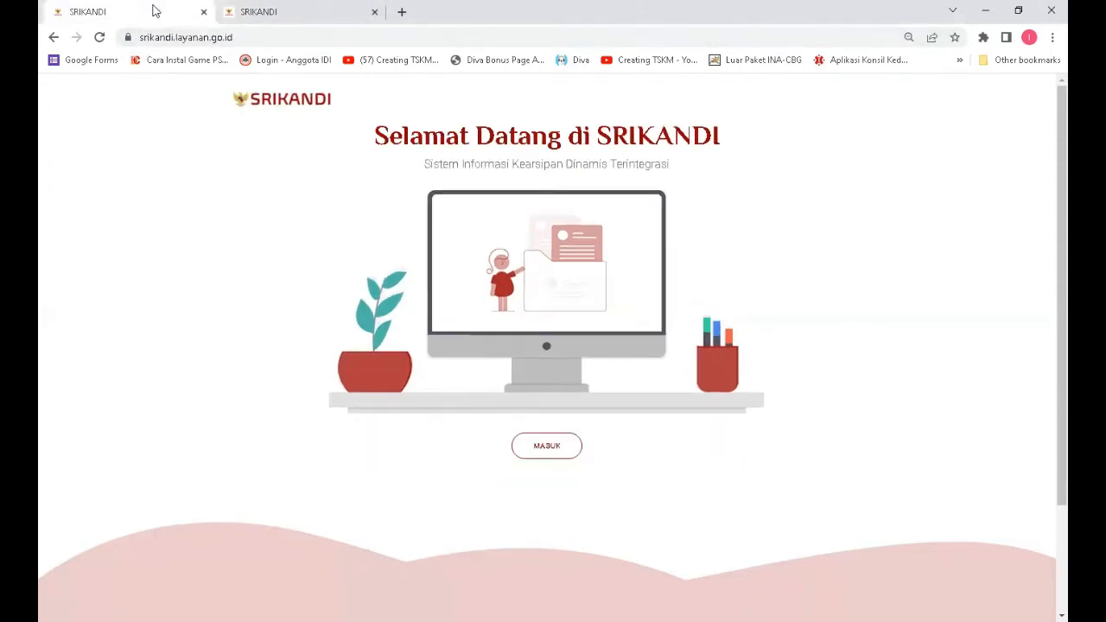
left_click(242, 9)
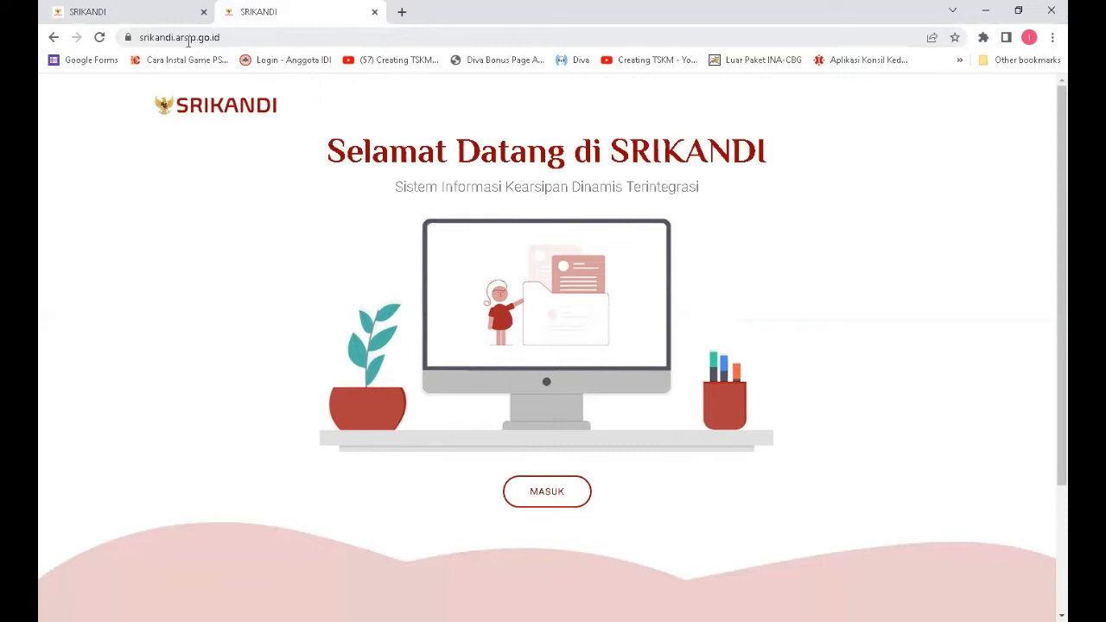
- Return to the srikandi.layanan.go.id welcome page, close the arsip tab and go to login
left_click(93, 8)
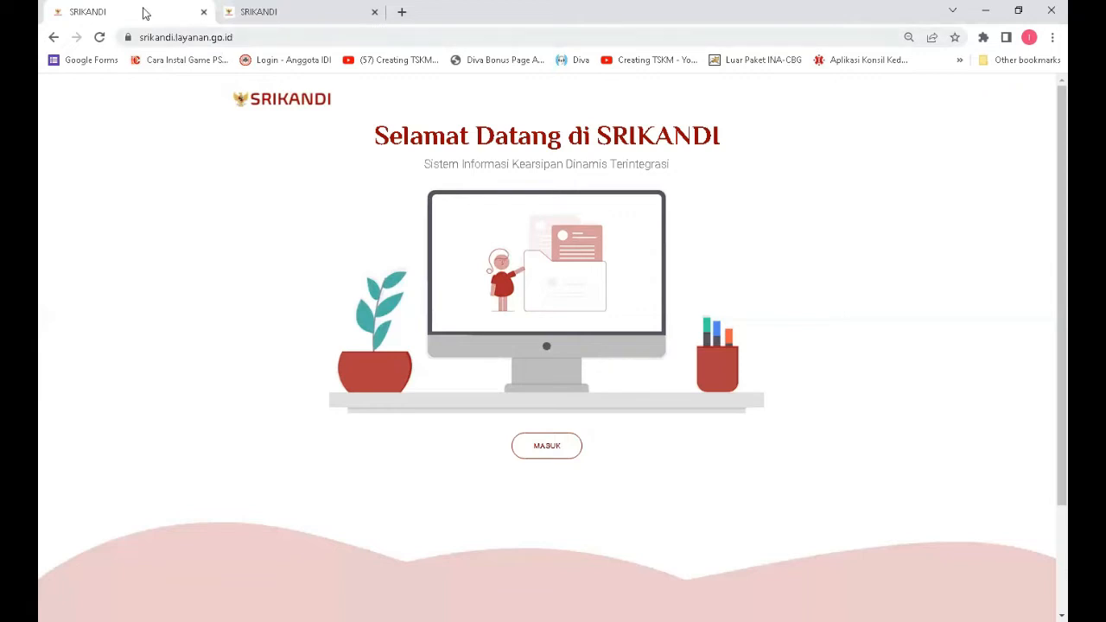
left_click(374, 11)
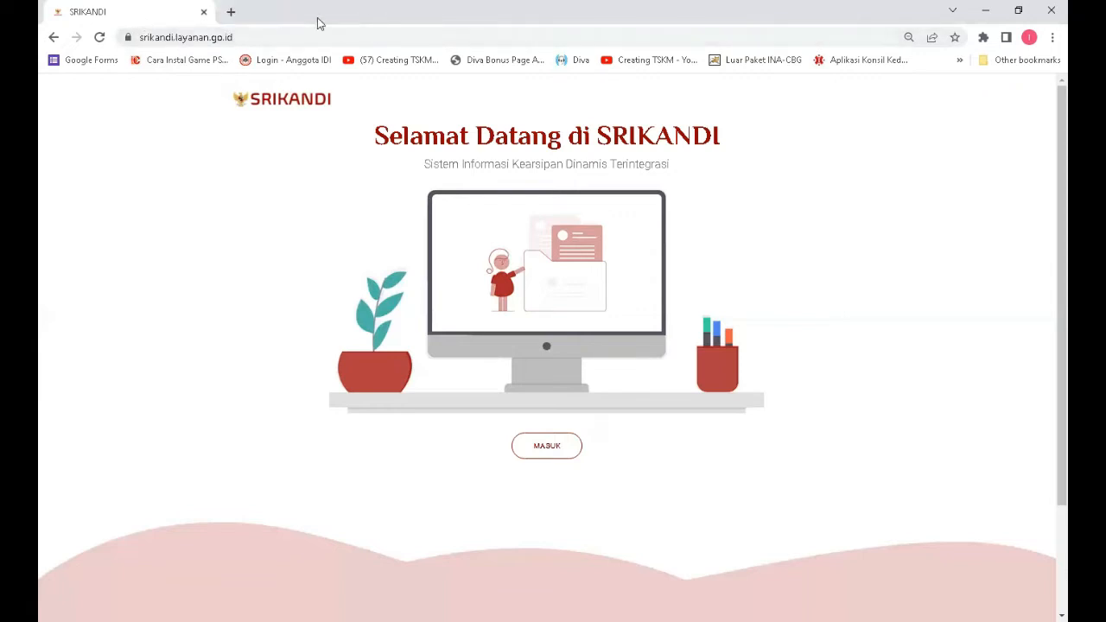
left_click(557, 449)
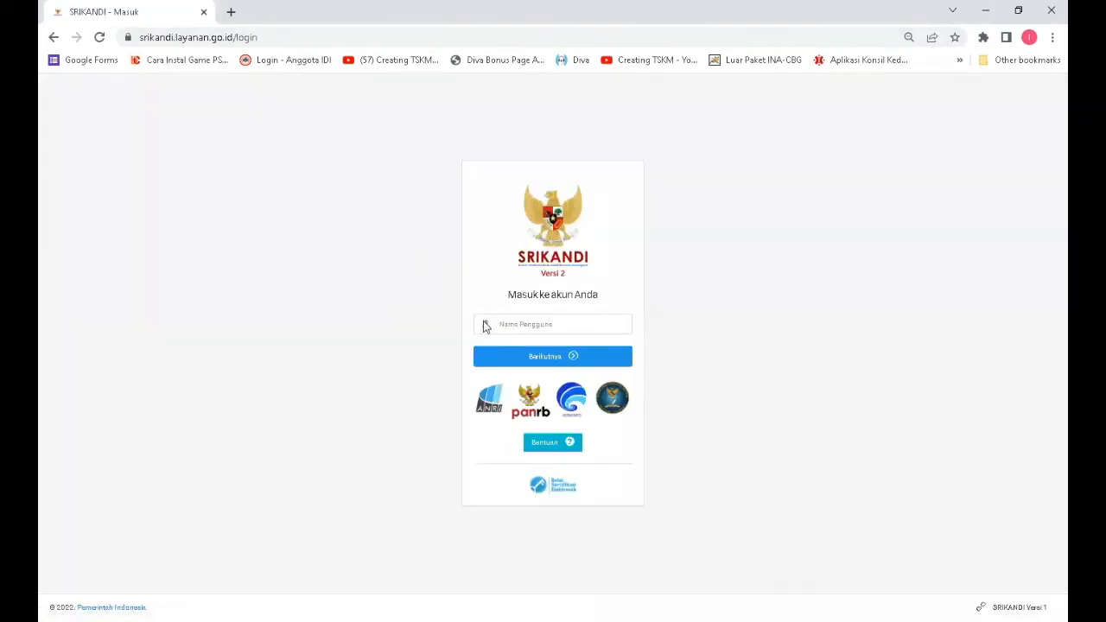
- Log in with the saved username and the account password to reach the Beranda dashboard
left_click(530, 321)
left_click(767, 311)
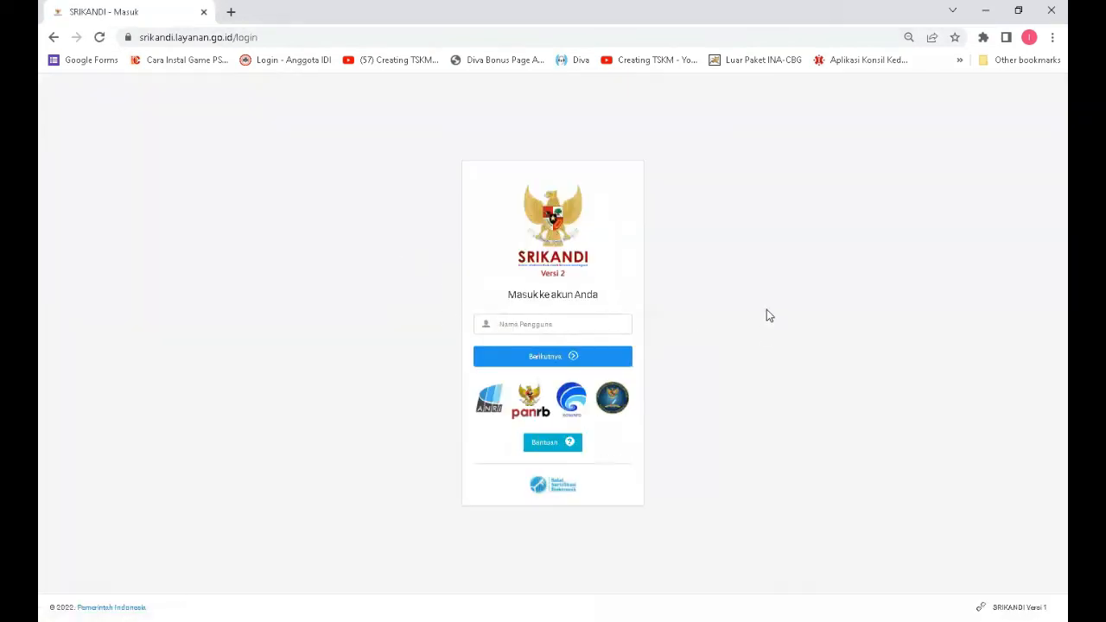
left_click(593, 321)
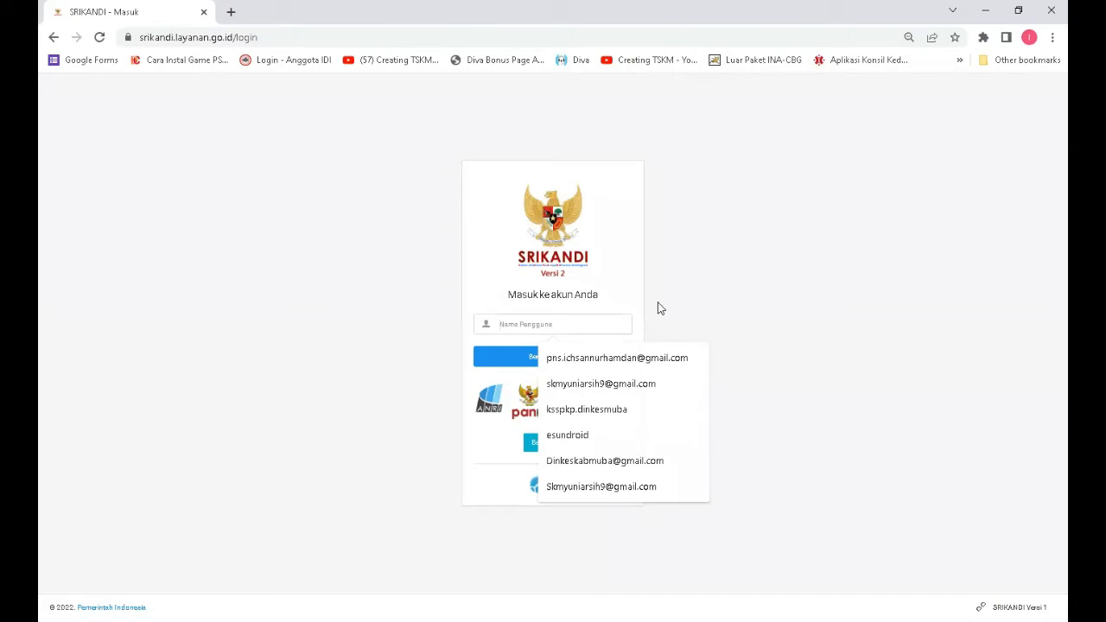
left_click(593, 363)
left_click(521, 358)
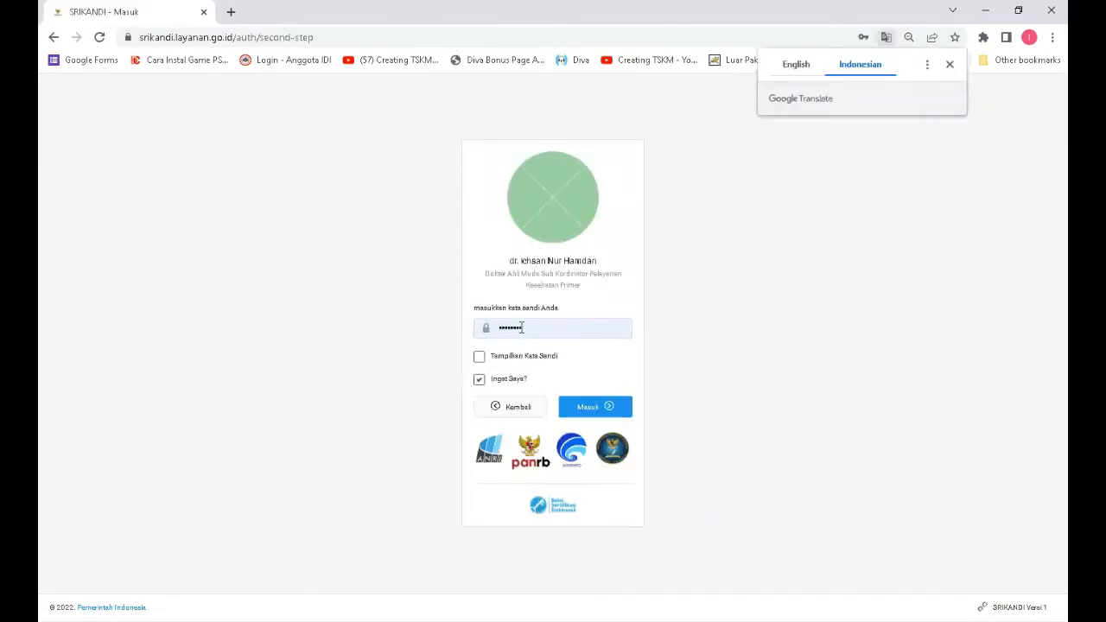
left_click(593, 407)
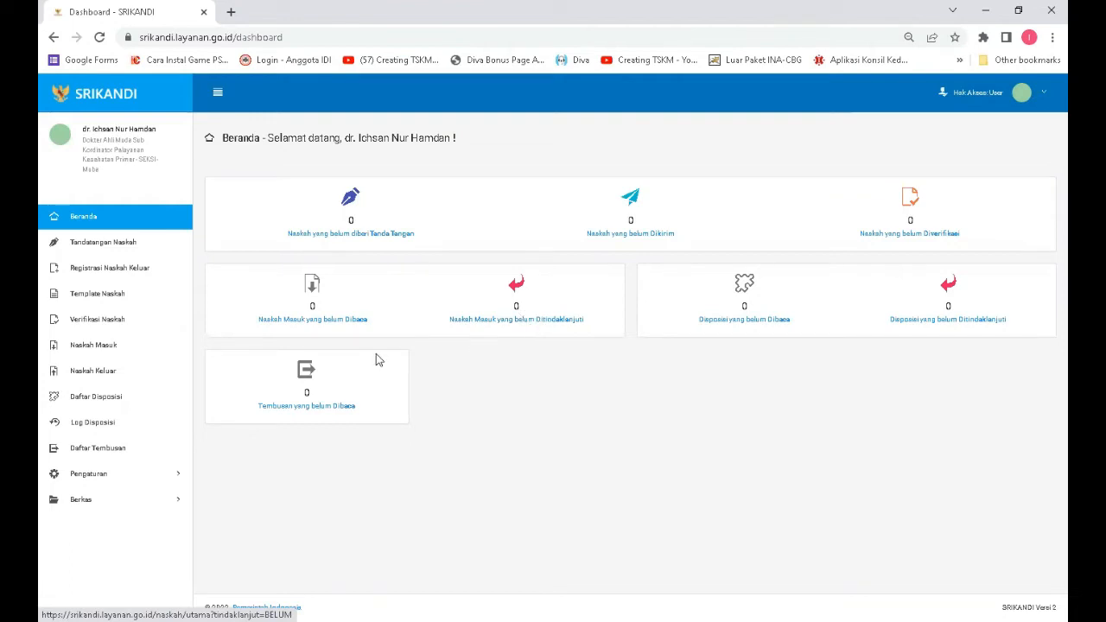
- Open Pengaturan > Daftar Penandatanganan and delete its single signer entry
left_click(175, 481)
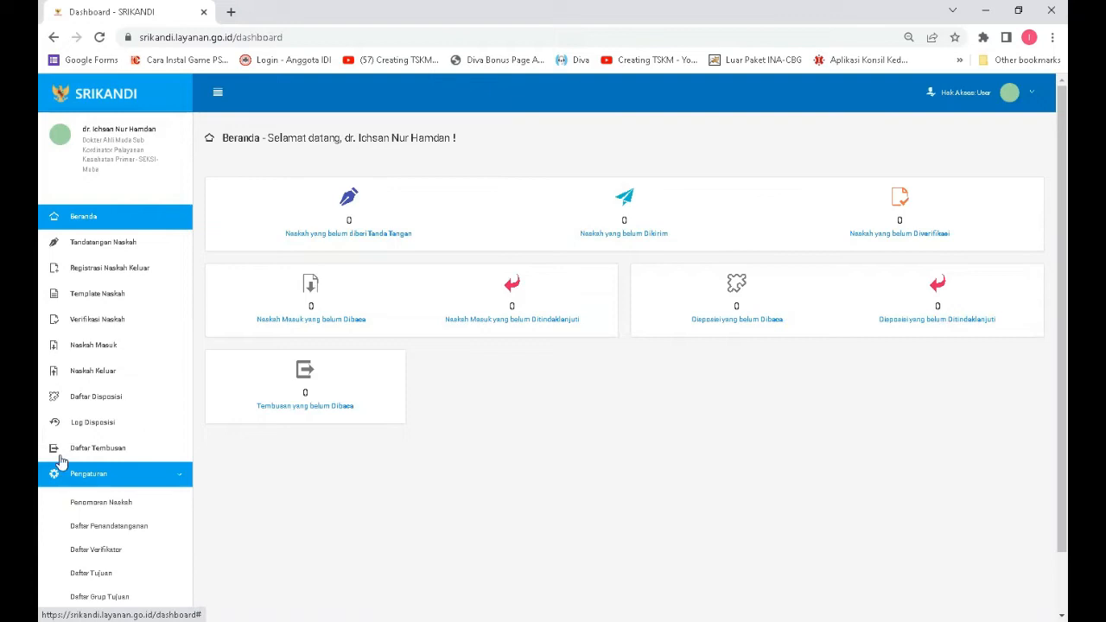
scroll(121, 456, "down", 1)
left_click(121, 457)
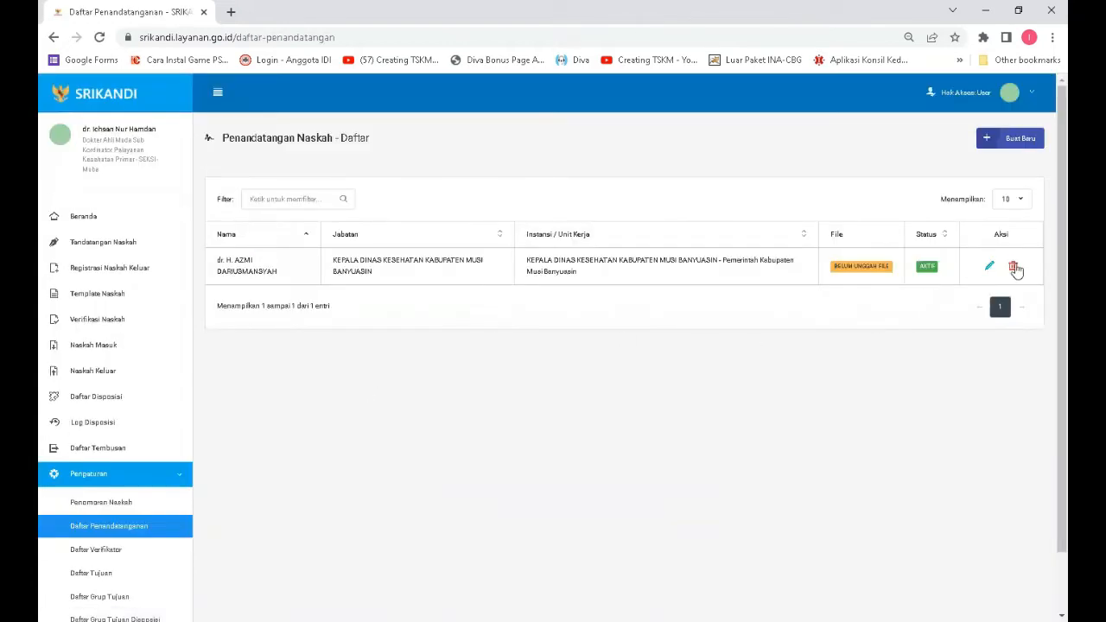
left_click(1015, 268)
left_click(528, 402)
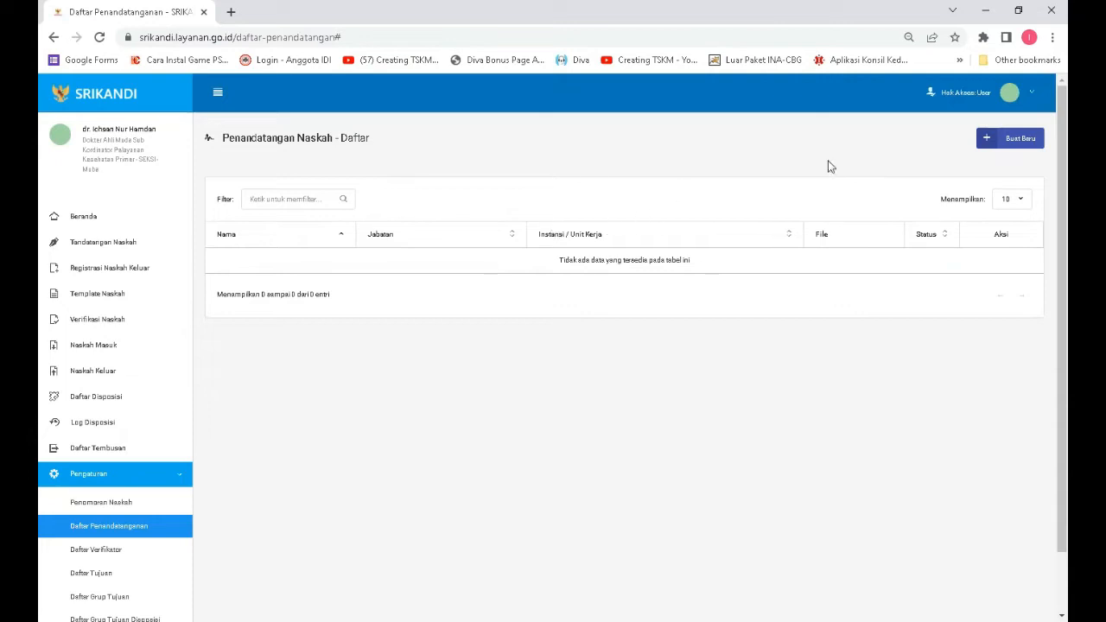
- Create a new signer by picking the Kepala Dinas Kesehatan Kabupaten Musi Banyuasin from the user search, then save
left_click(1014, 150)
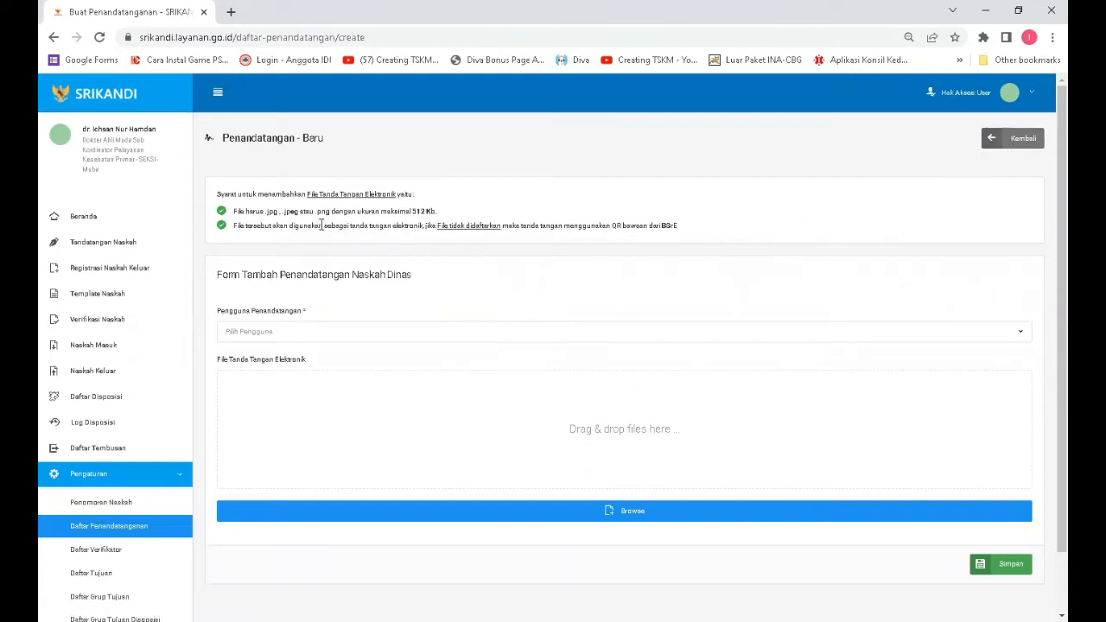
scroll(320, 225, "down", 2)
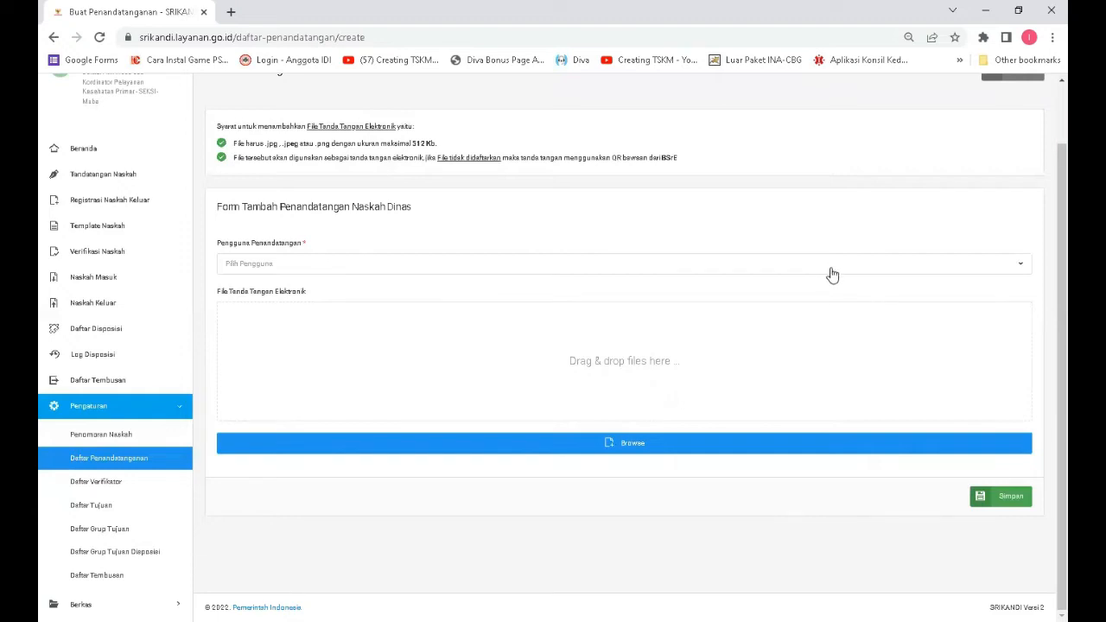
scroll(831, 272, "up", 2)
left_click(527, 328)
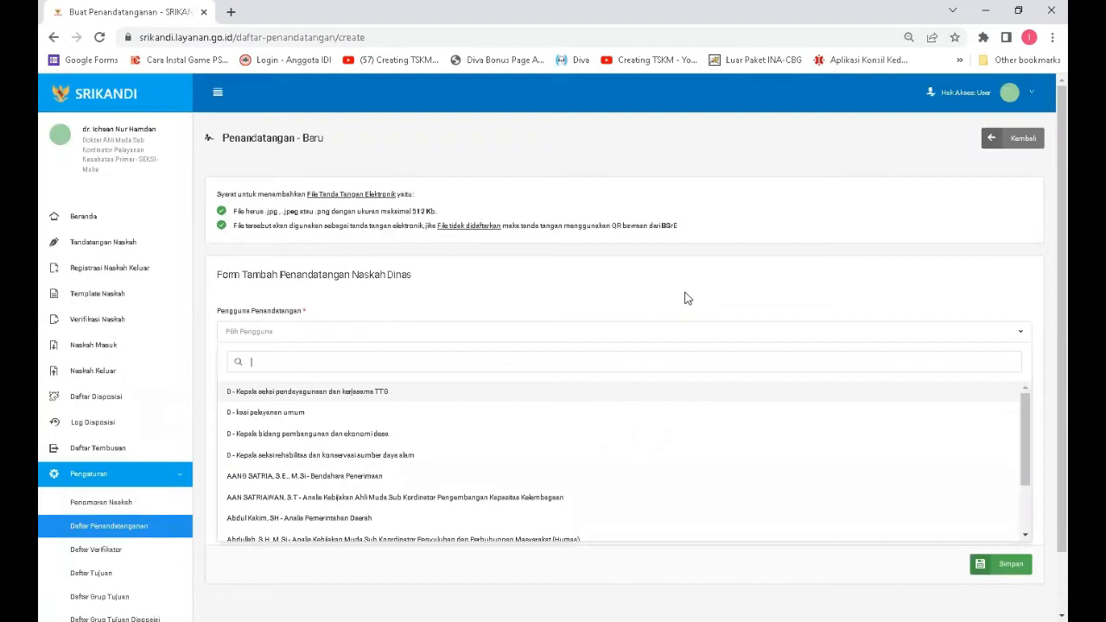
type("azmi")
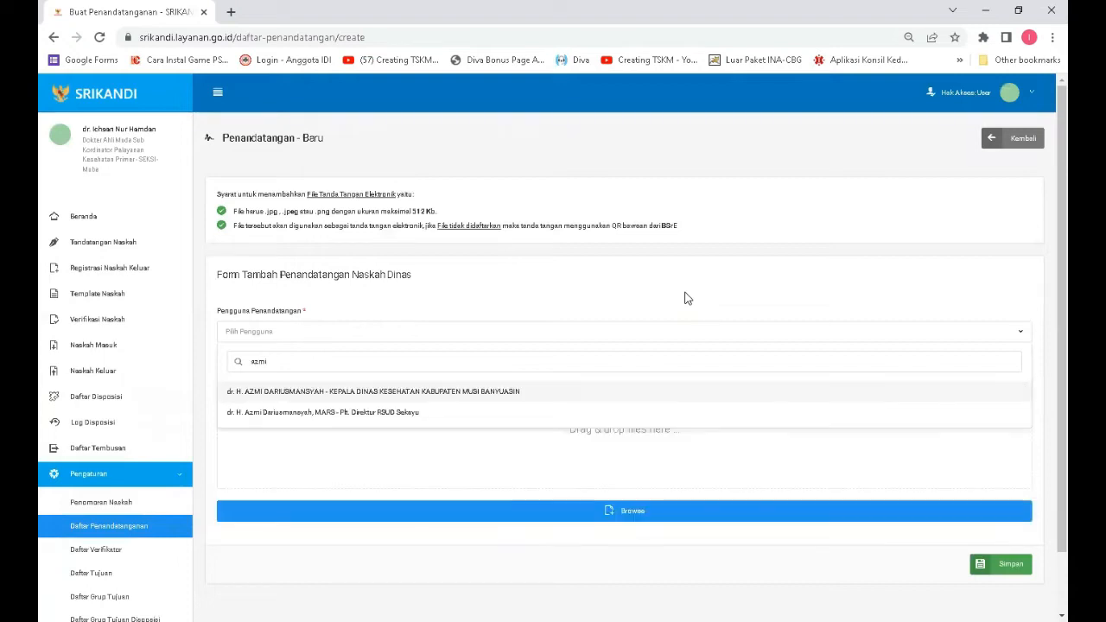
left_click(376, 397)
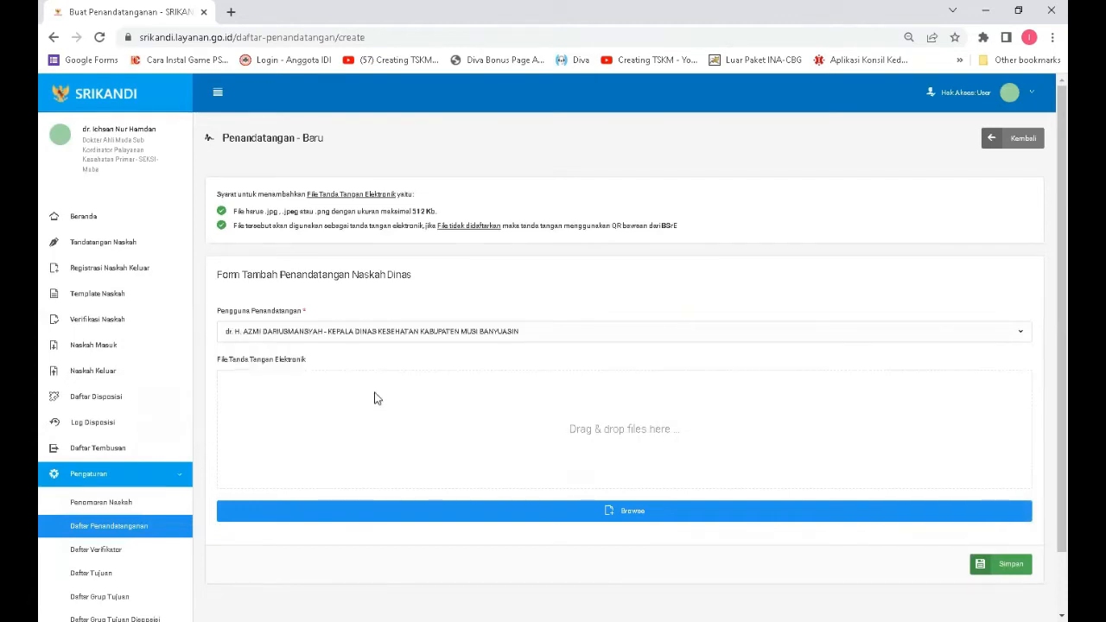
scroll(375, 397, "down", 1)
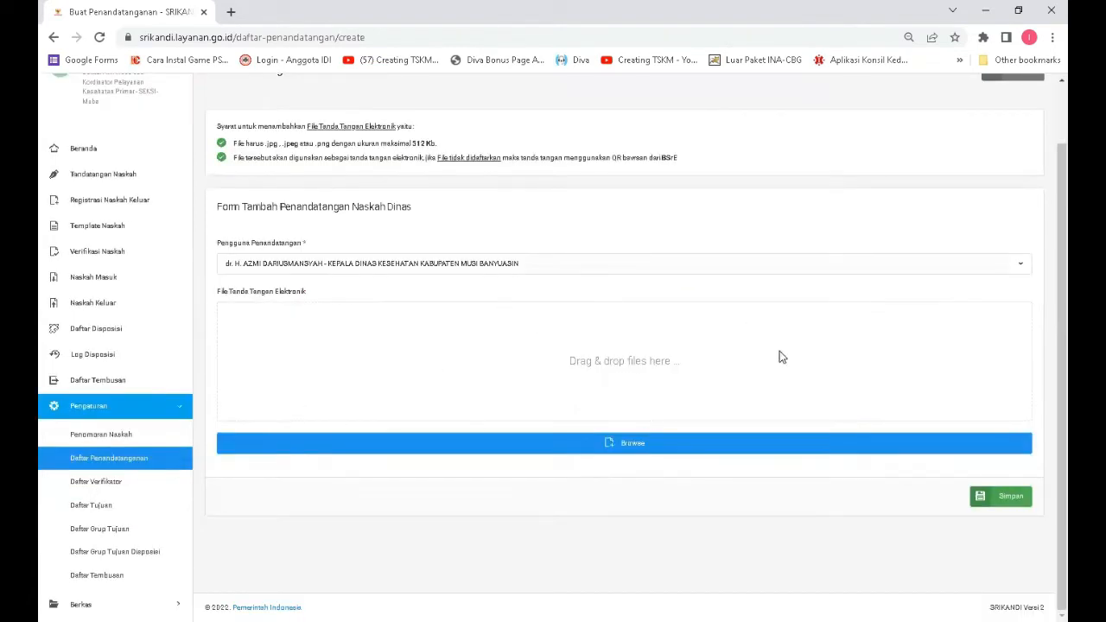
left_click(1004, 508)
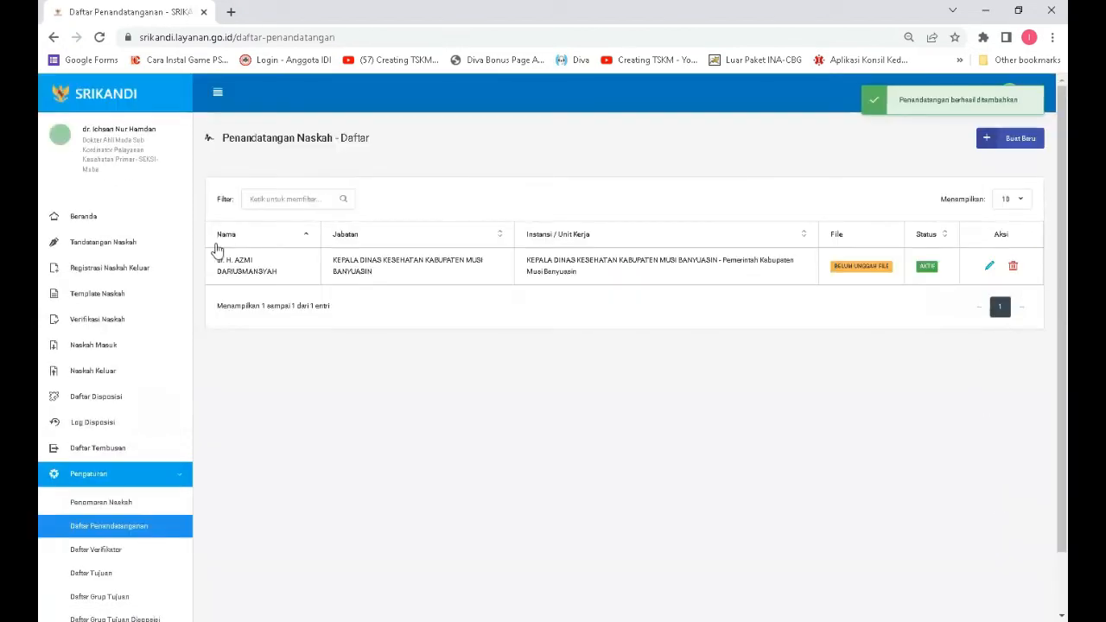
- Open Daftar Verifikator and delete all three verifier rows, confirming each with Ya, Hapus
scroll(1049, 428, "down", 2)
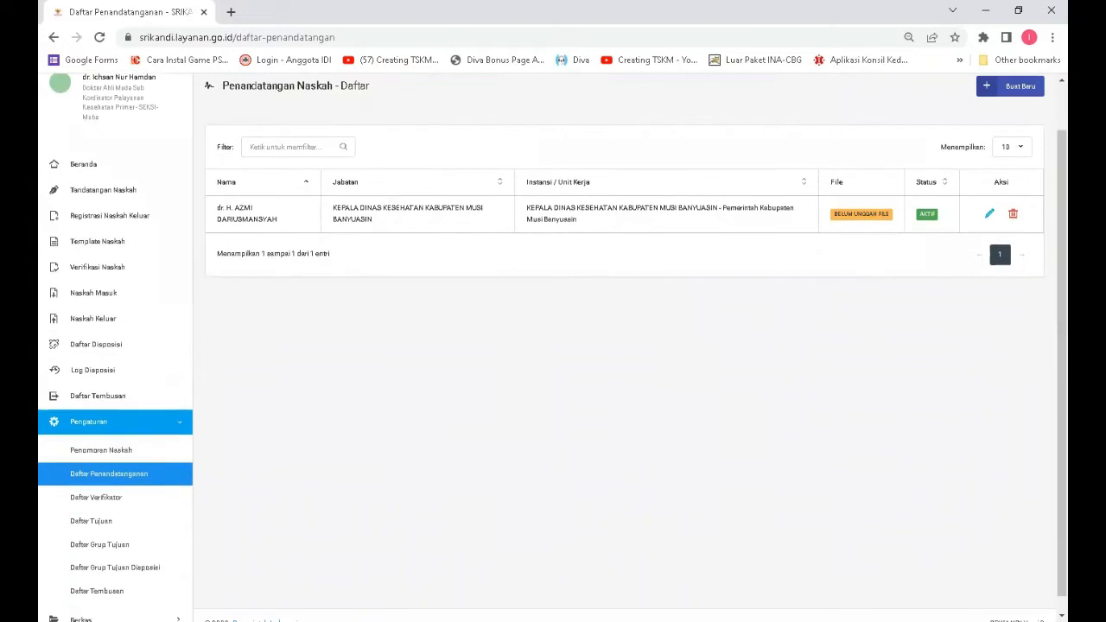
left_click(105, 502)
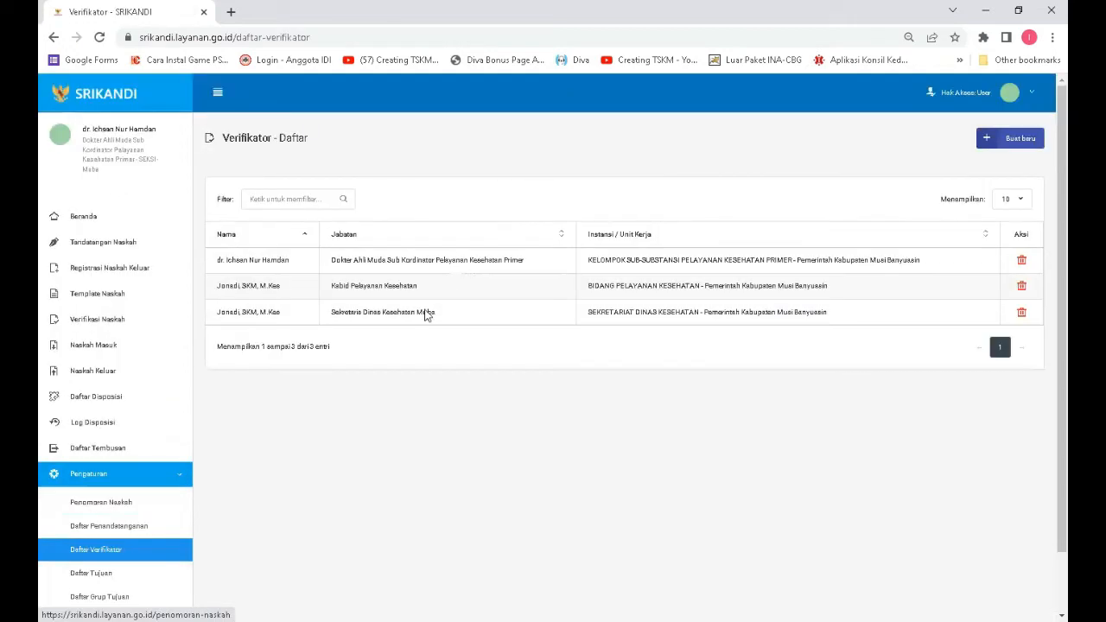
left_click(1022, 261)
left_click(529, 402)
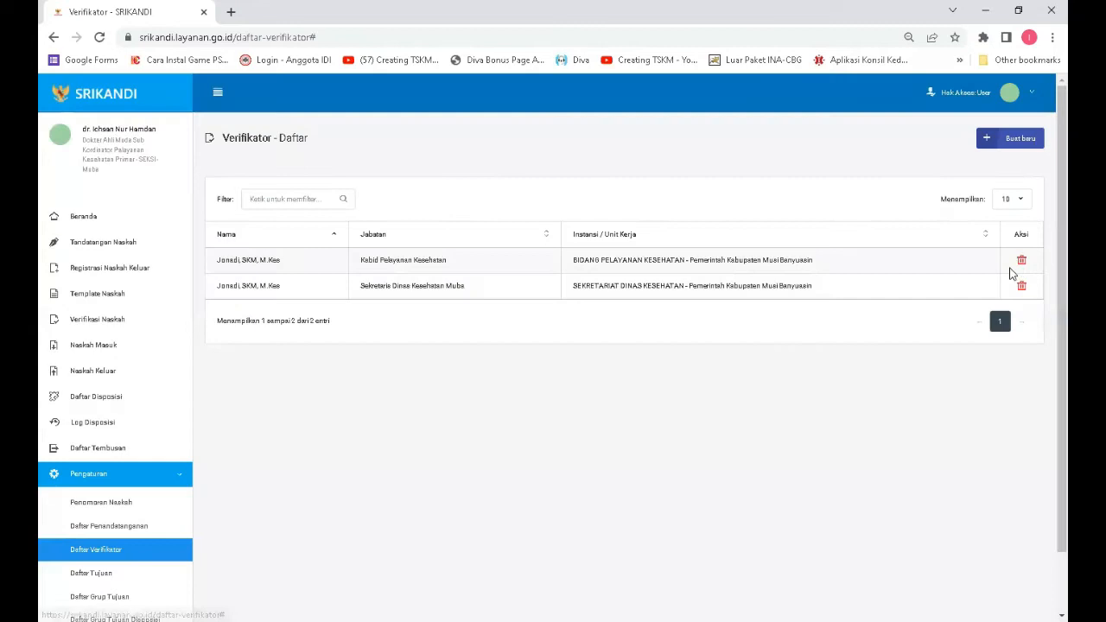
left_click(1022, 286)
left_click(521, 400)
left_click(1022, 260)
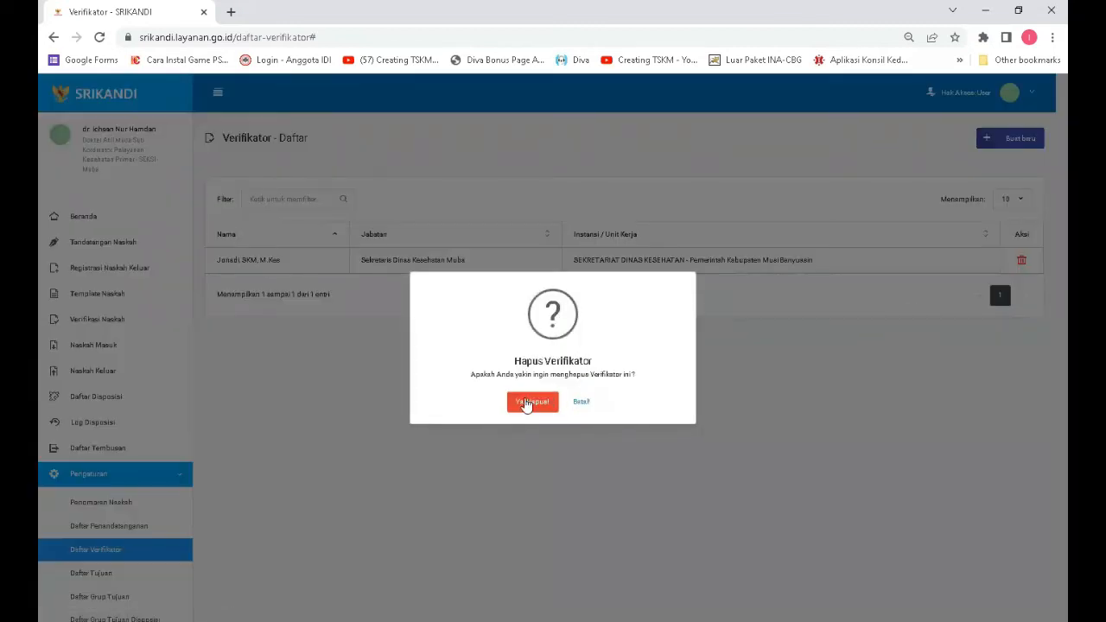
left_click(526, 403)
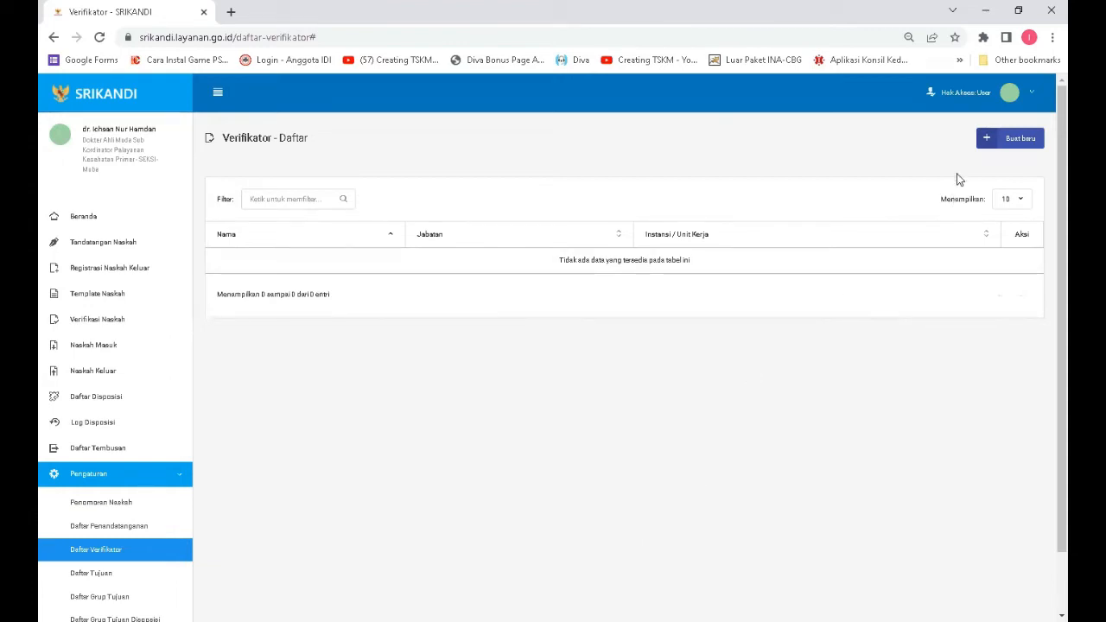
- Add the primary-care sub-coordinator, Kabid Pelayanan Kesehatan and Sekretaris Dinas Kesehatan Muba as verifiers, and save
left_click(995, 151)
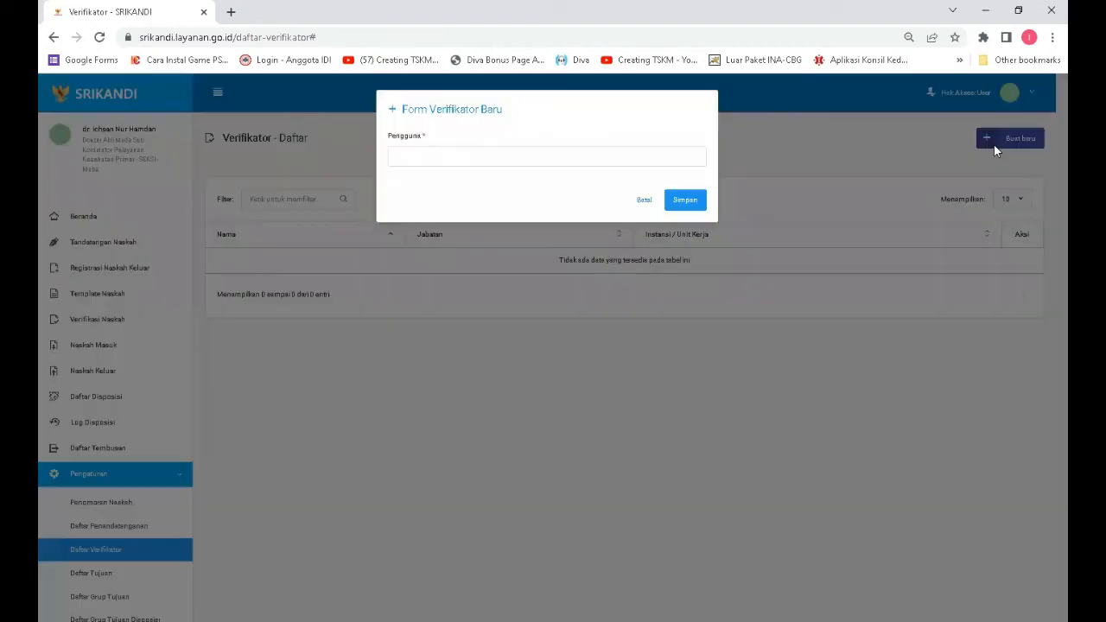
left_click(543, 158)
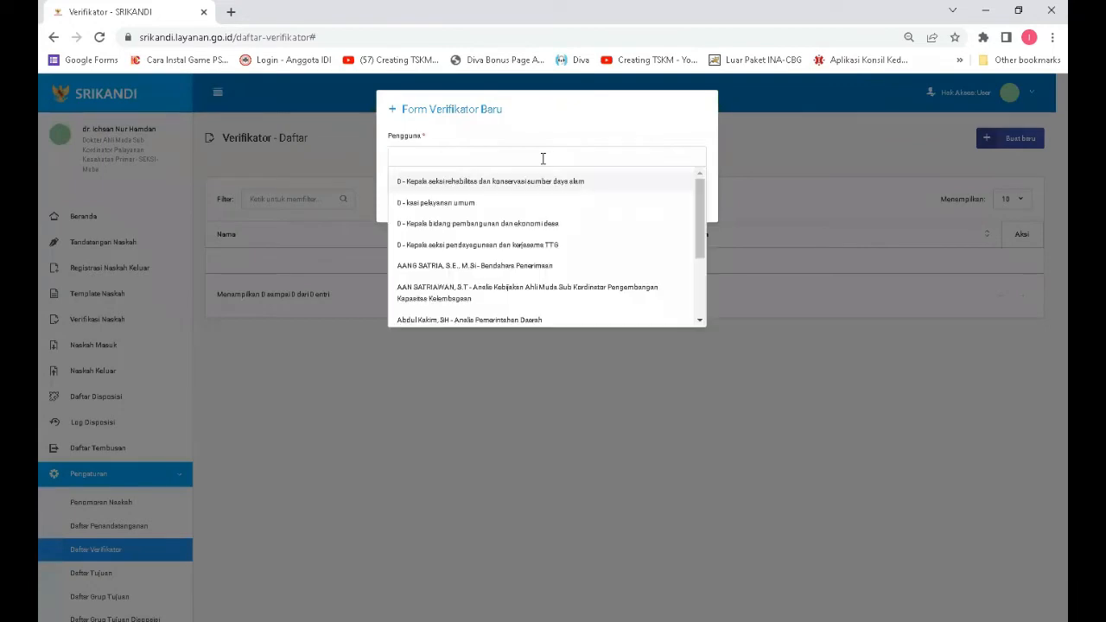
type("ichsa")
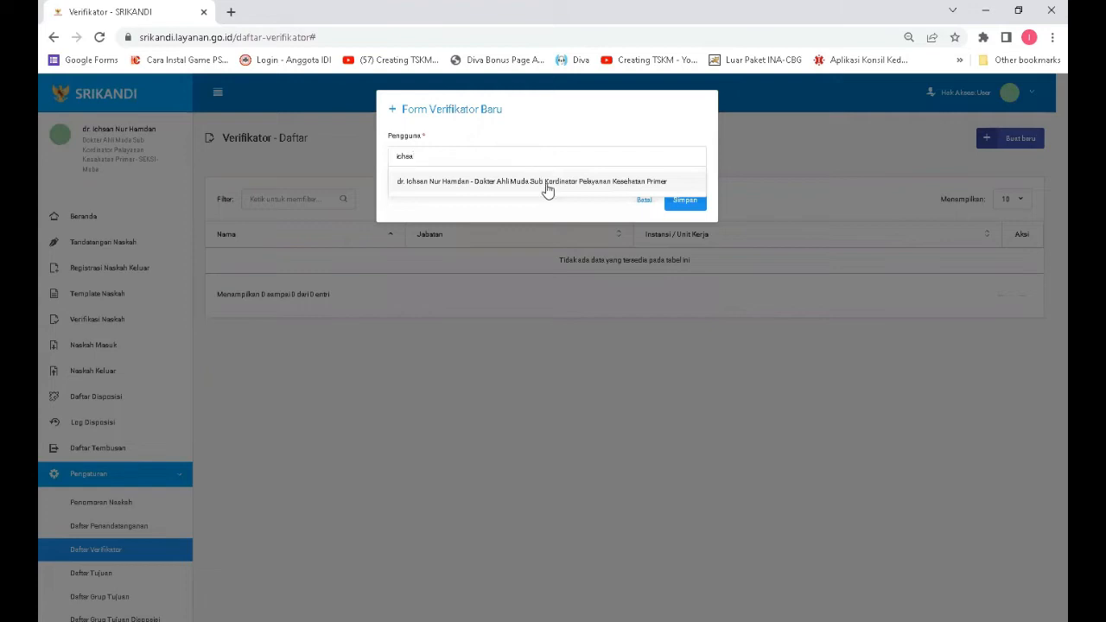
left_click(546, 182)
left_click(693, 157)
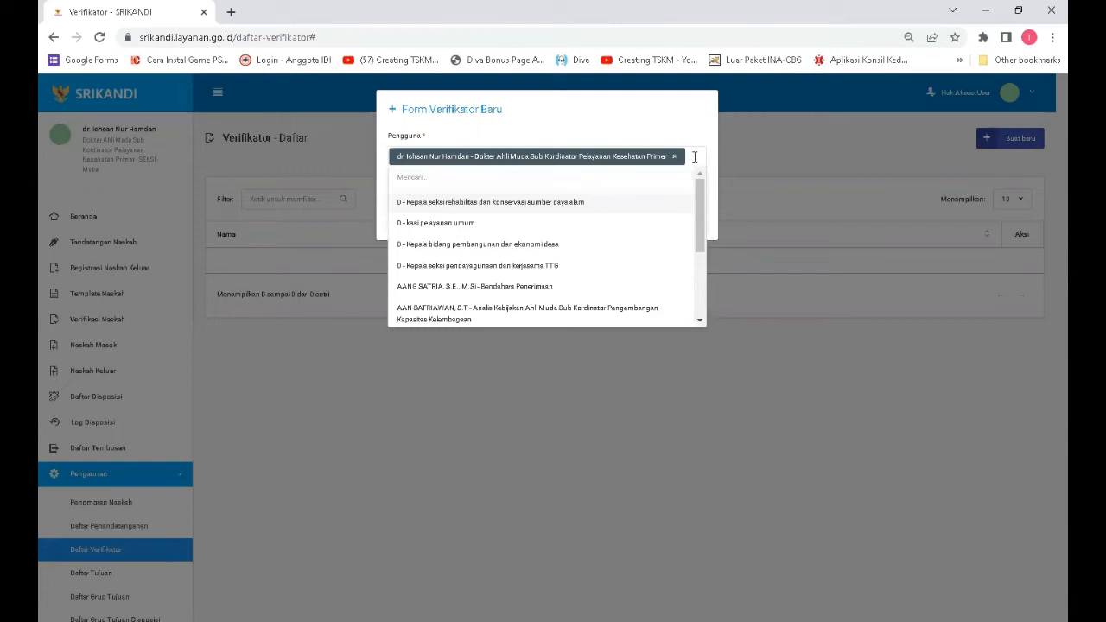
type("jonad")
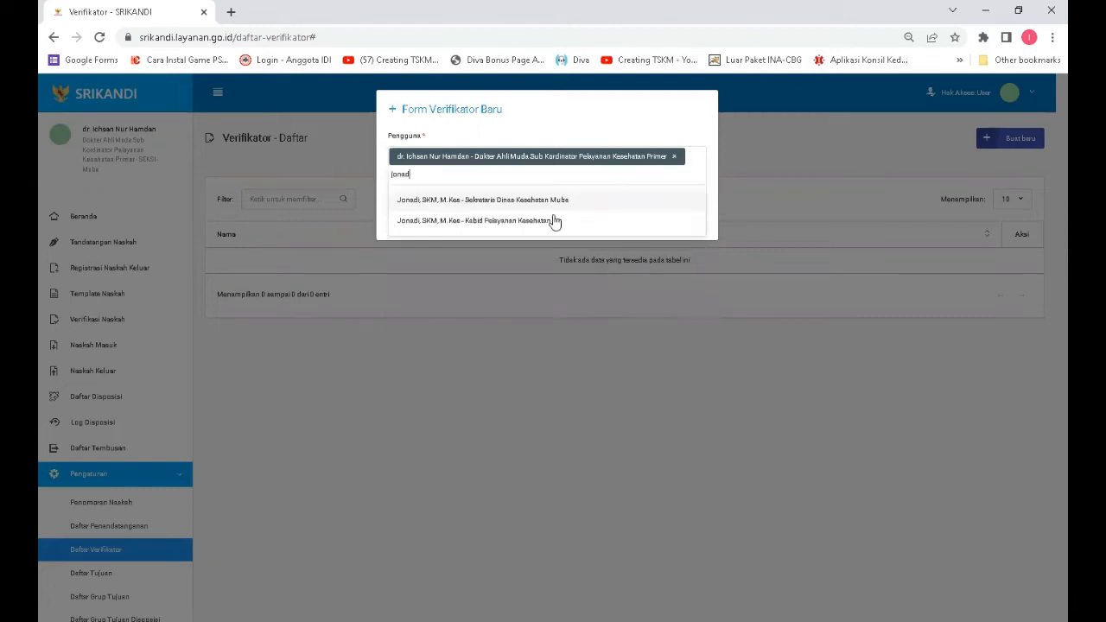
left_click(497, 222)
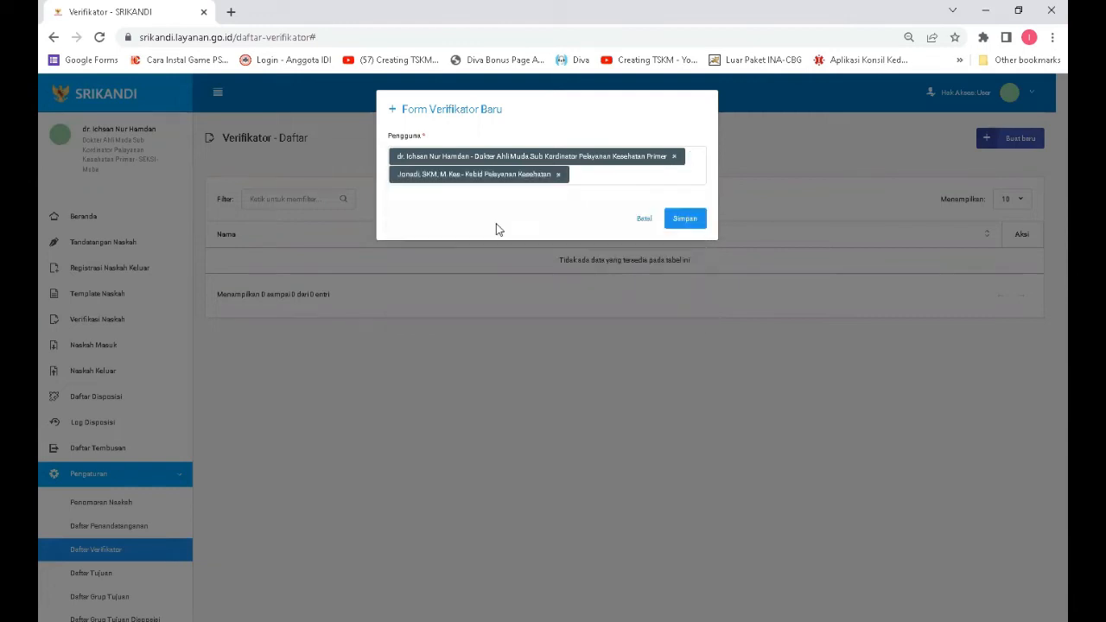
type("jonad")
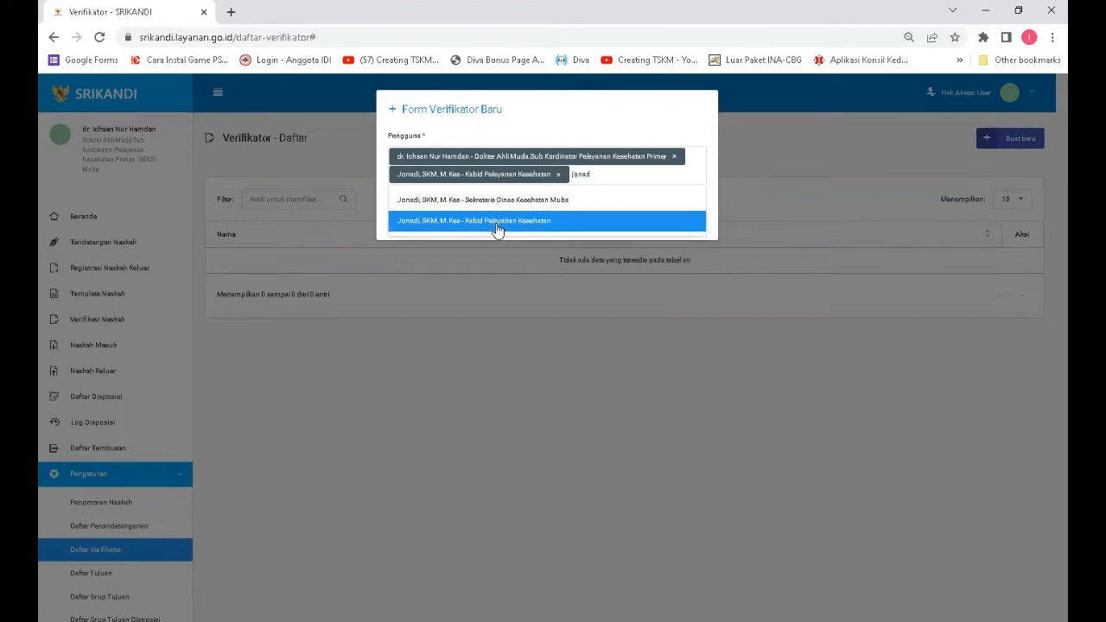
left_click(482, 204)
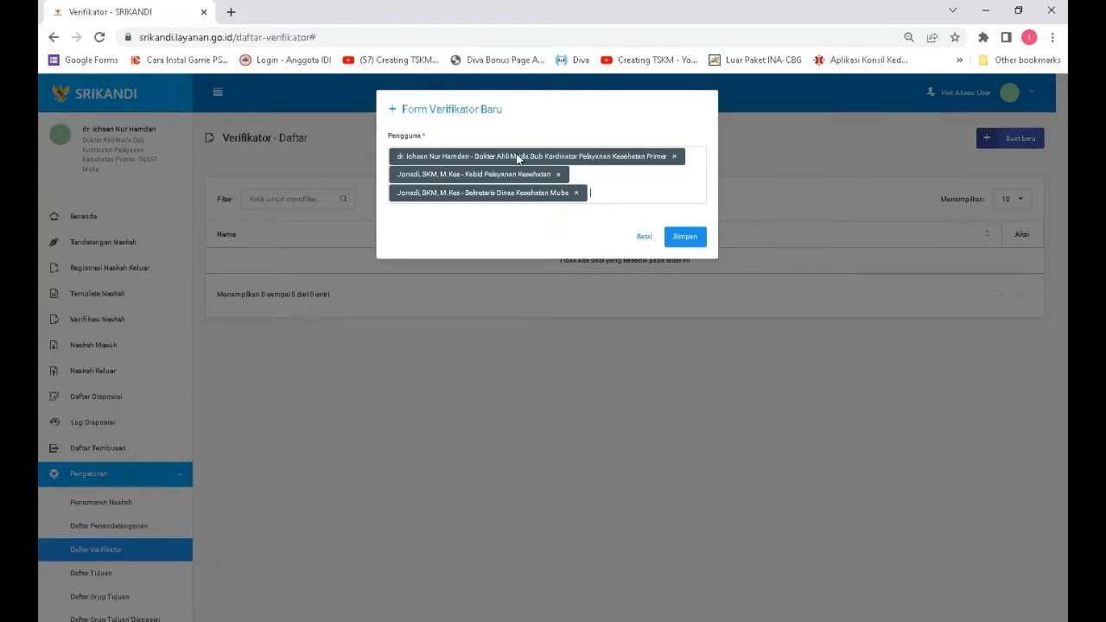
left_click(698, 239)
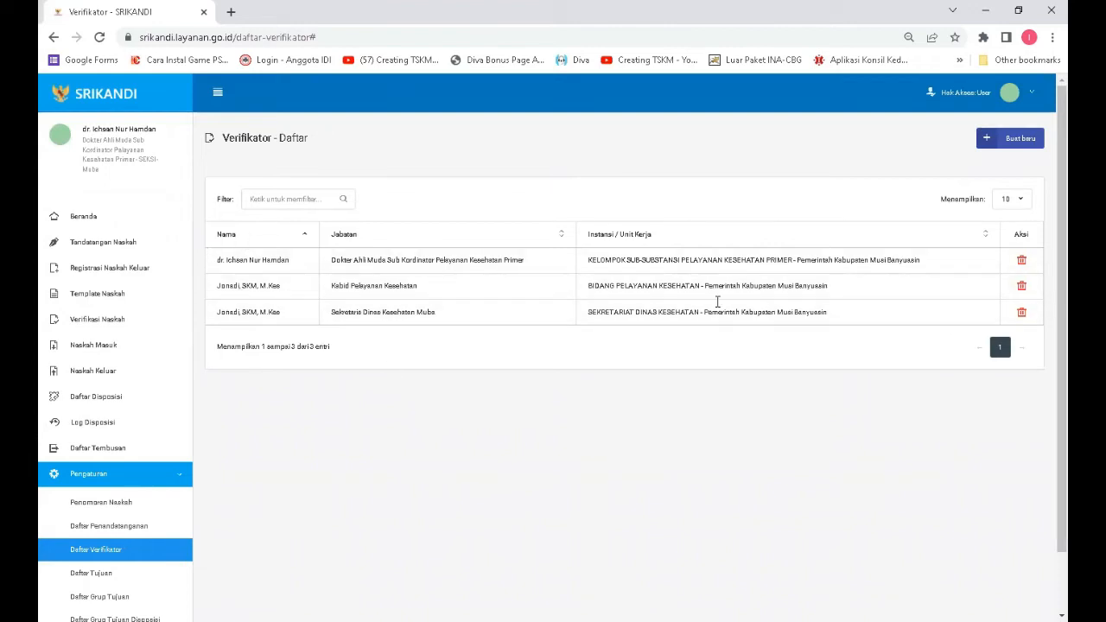
scroll(1045, 285, "down", 1)
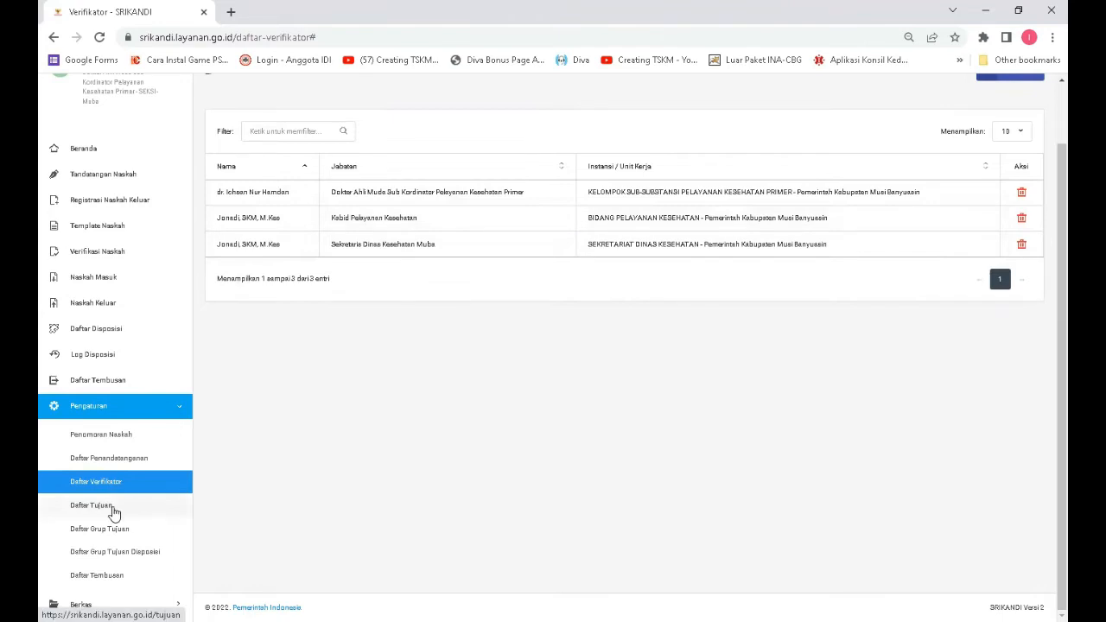
- Open Daftar Tujuan and delete each destination row in turn, confirming every deletion
left_click(112, 511)
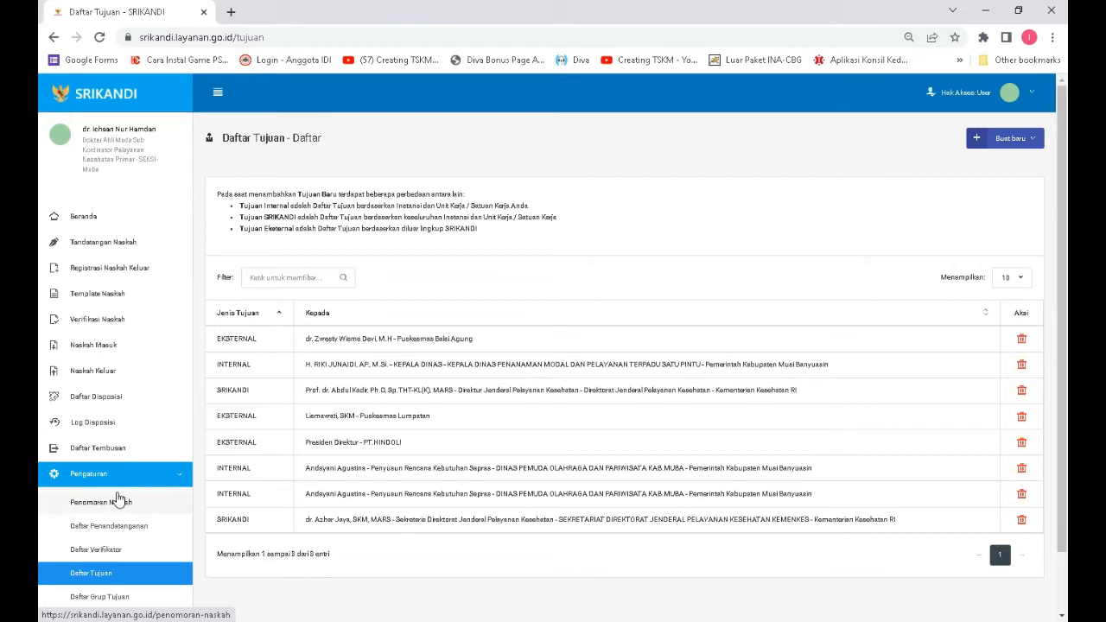
left_click(1019, 340)
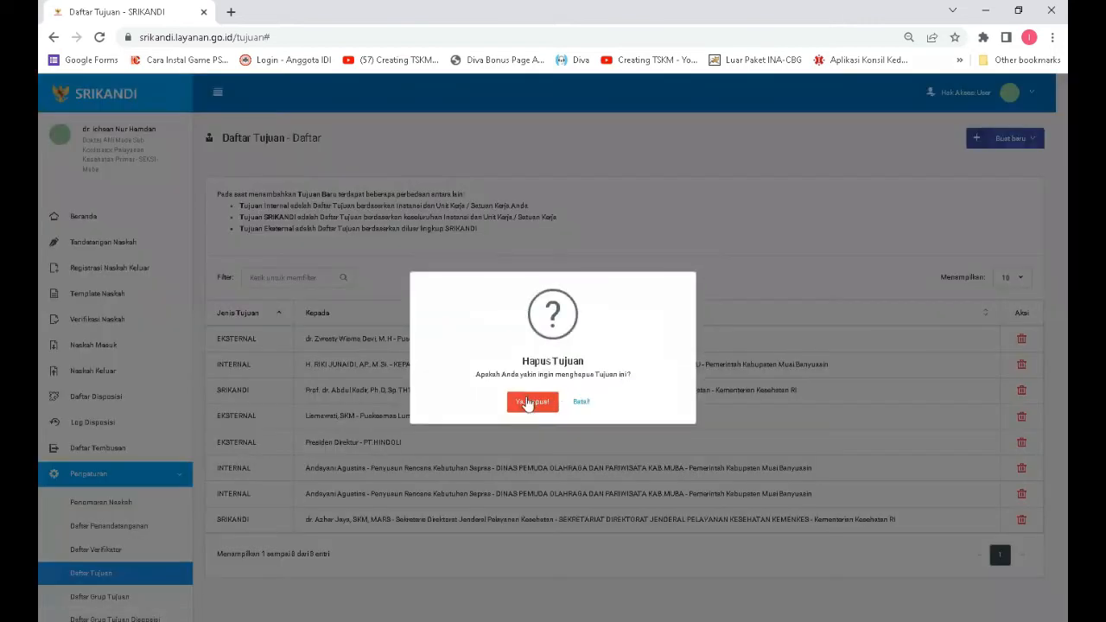
left_click(524, 399)
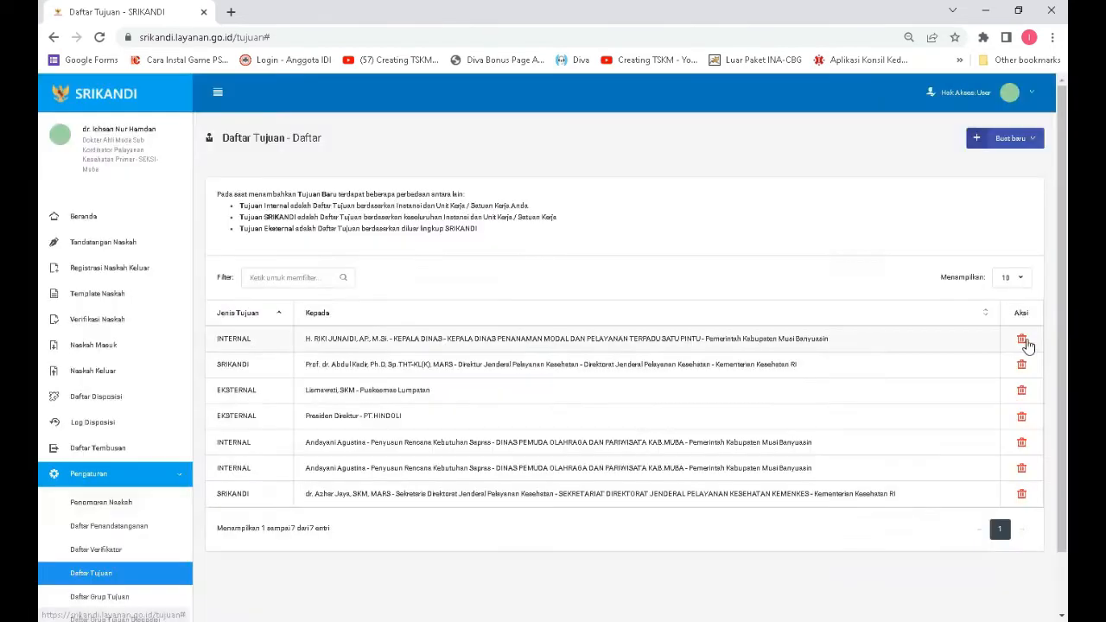
left_click(1022, 339)
key("Return")
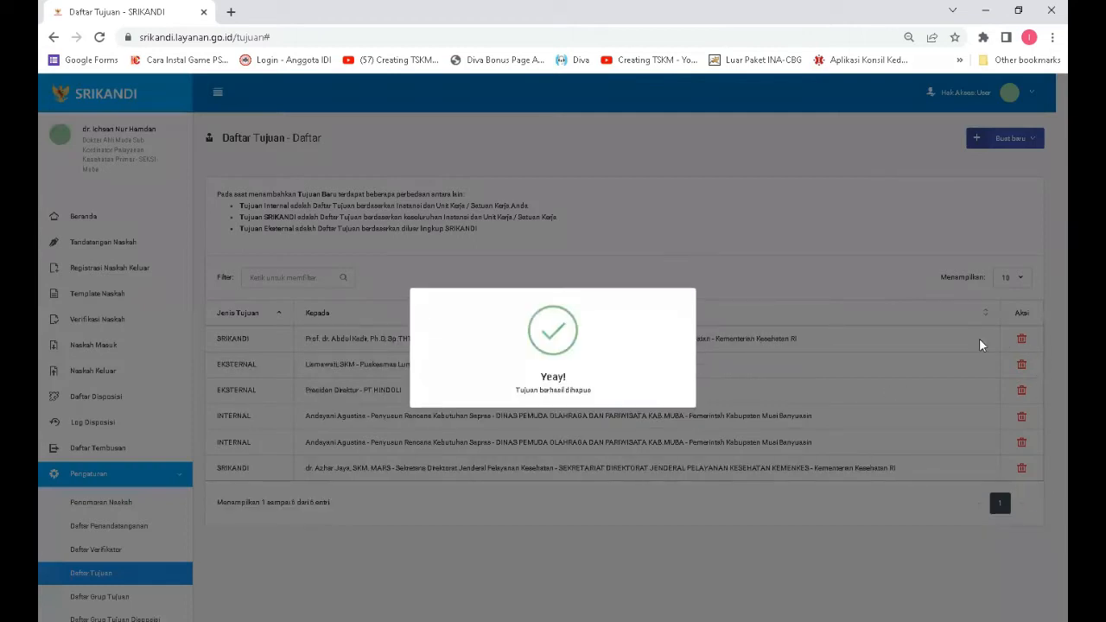
left_click(1022, 339)
left_click(521, 407)
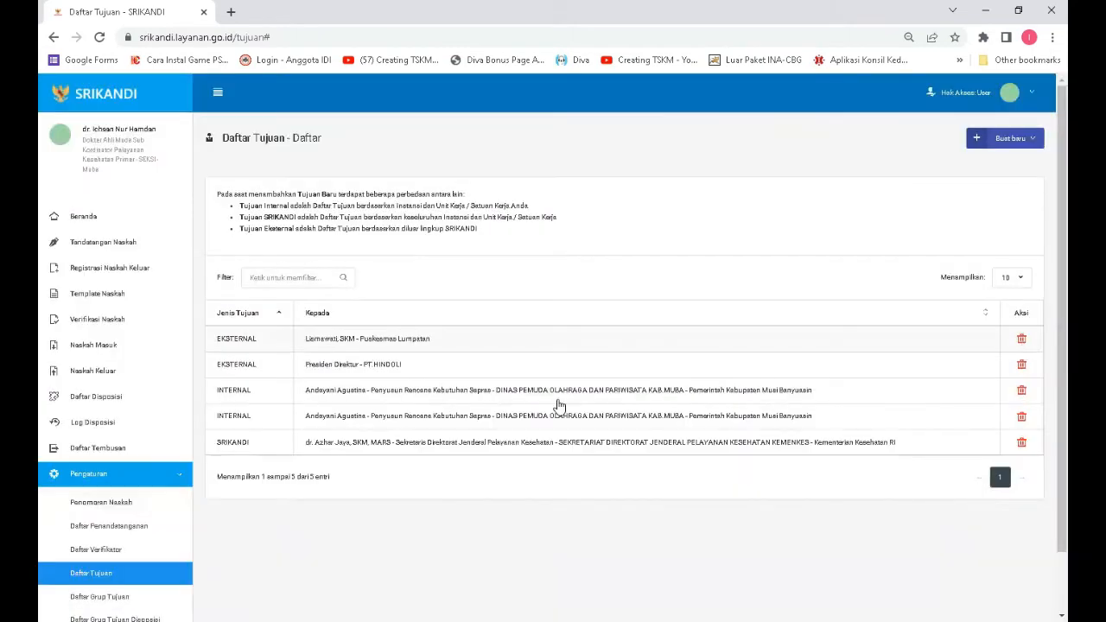
left_click(1021, 339)
left_click(559, 403)
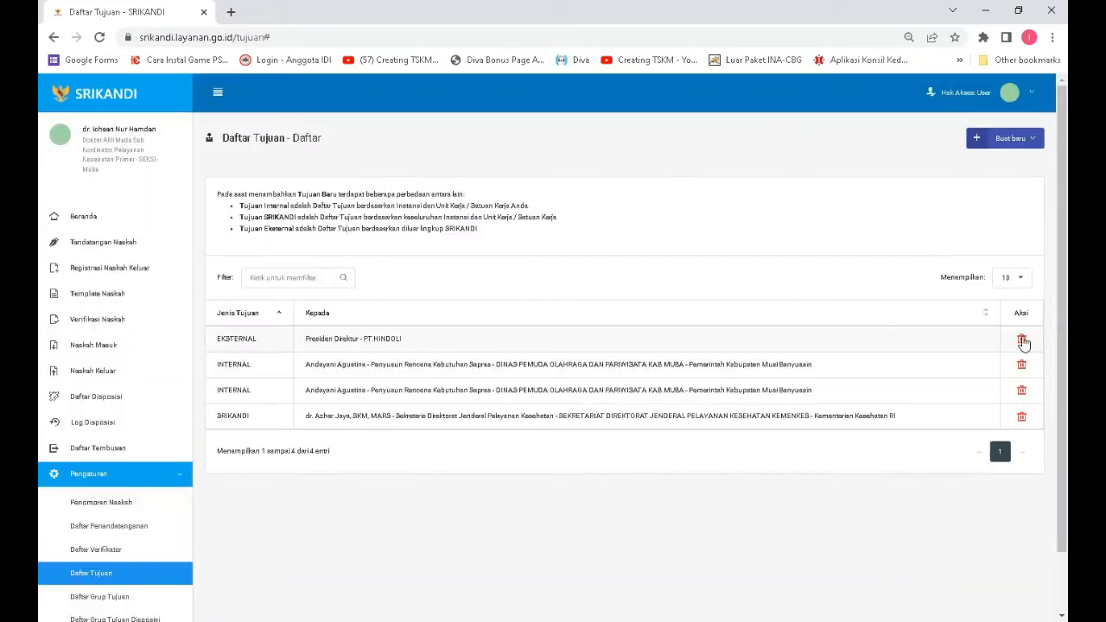
left_click(1021, 340)
left_click(533, 402)
left_click(1021, 339)
left_click(534, 401)
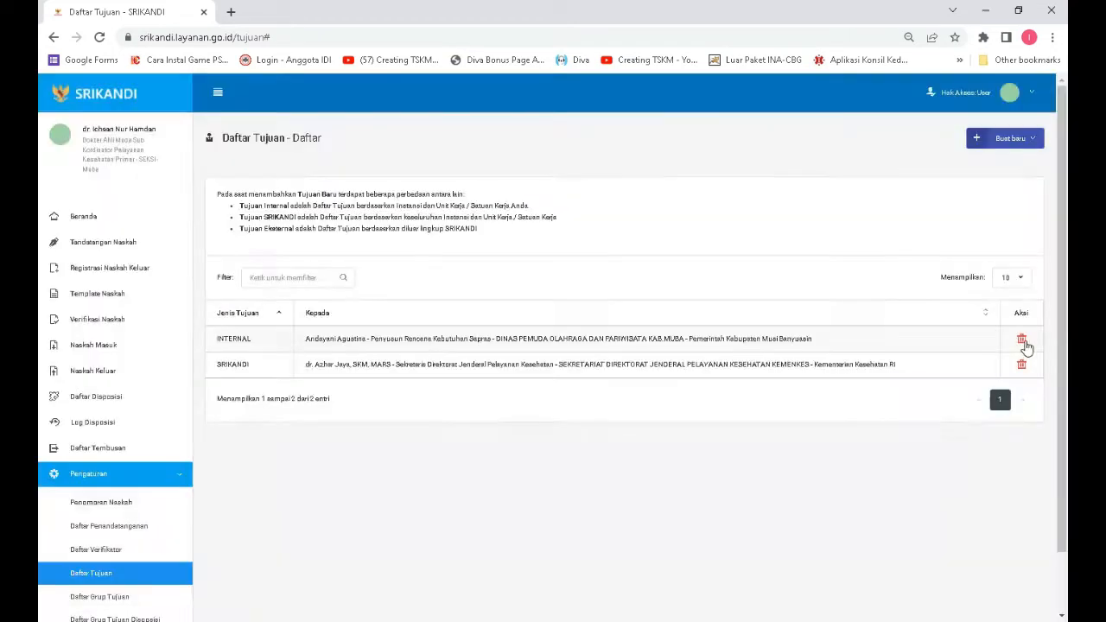
left_click(1021, 338)
left_click(524, 403)
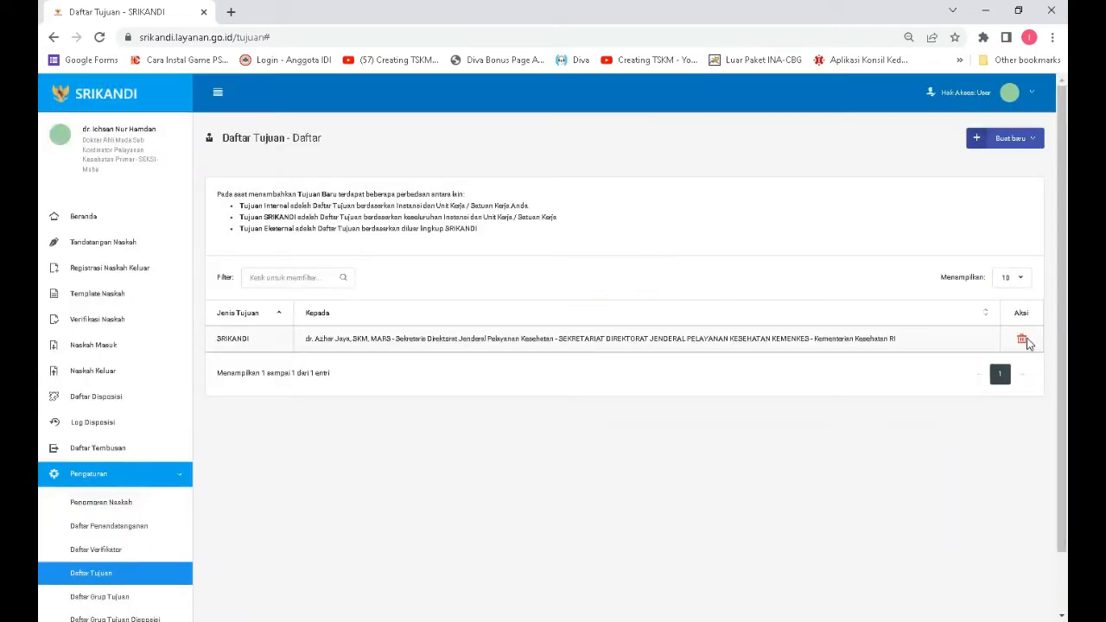
left_click(1022, 340)
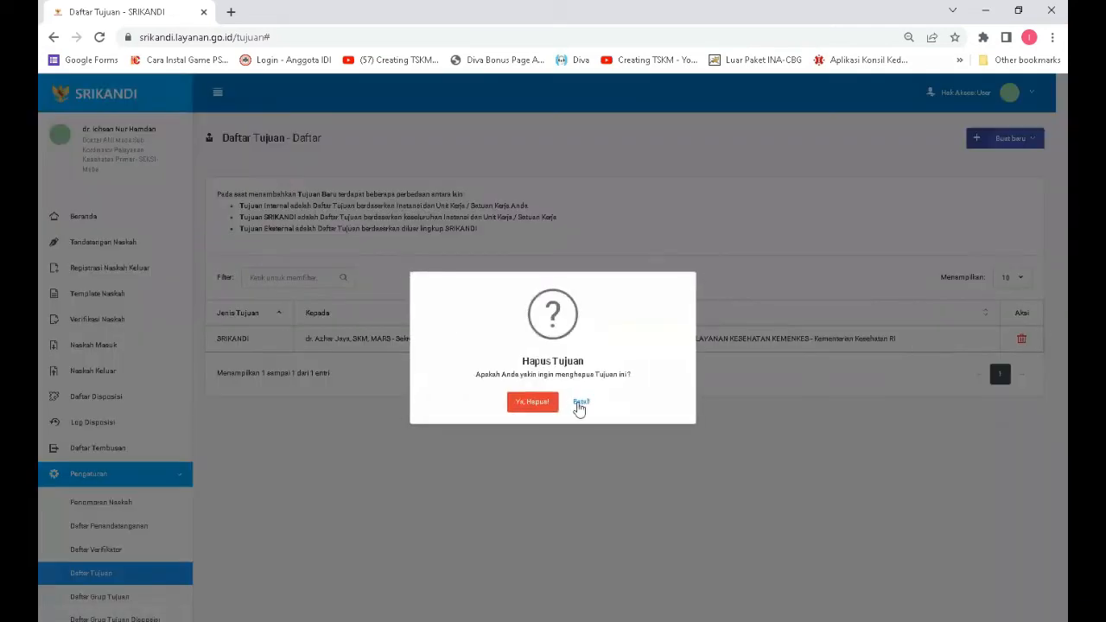
left_click(533, 402)
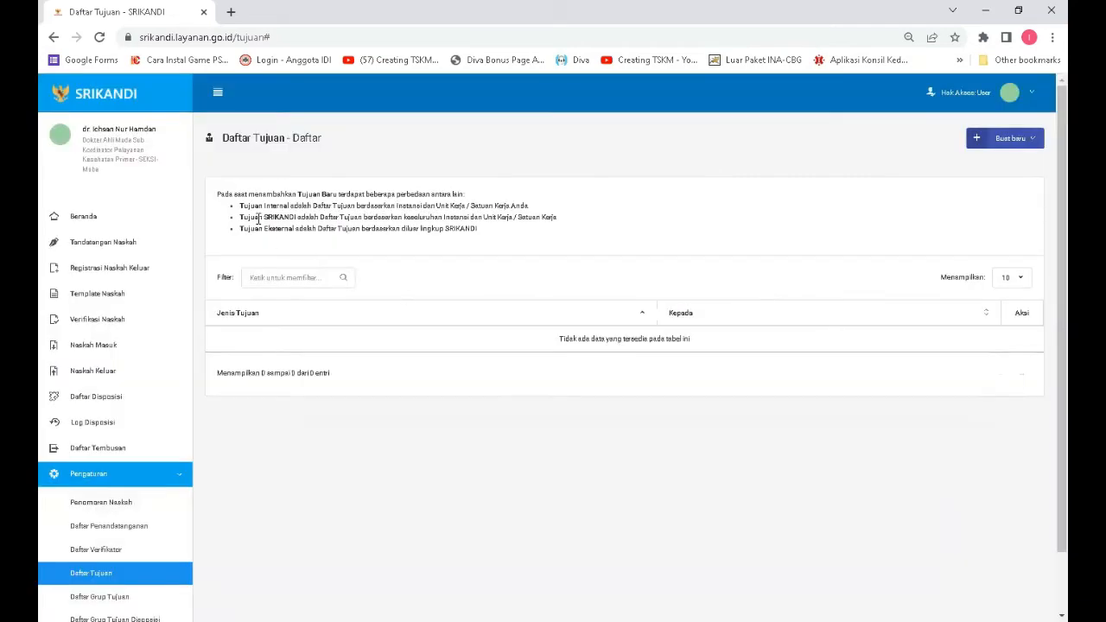
- Highlight the Tujuan Internal, Tujuan SRIKANDI and Tujuan Eksternal explanation lines
left_click_drag(240, 205, 547, 208)
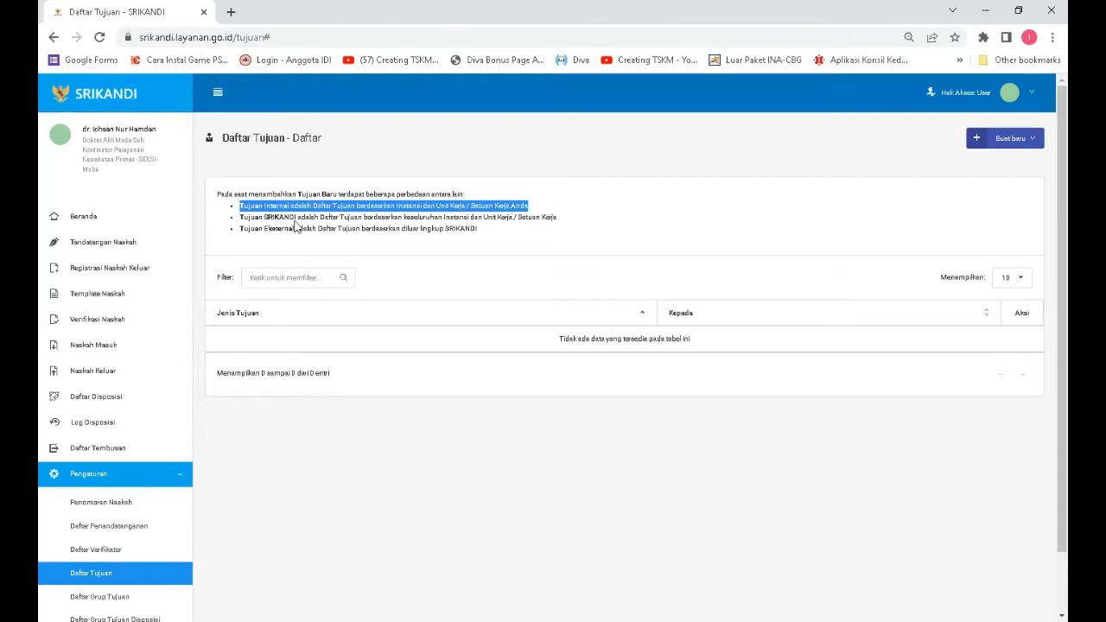
left_click_drag(239, 217, 562, 224)
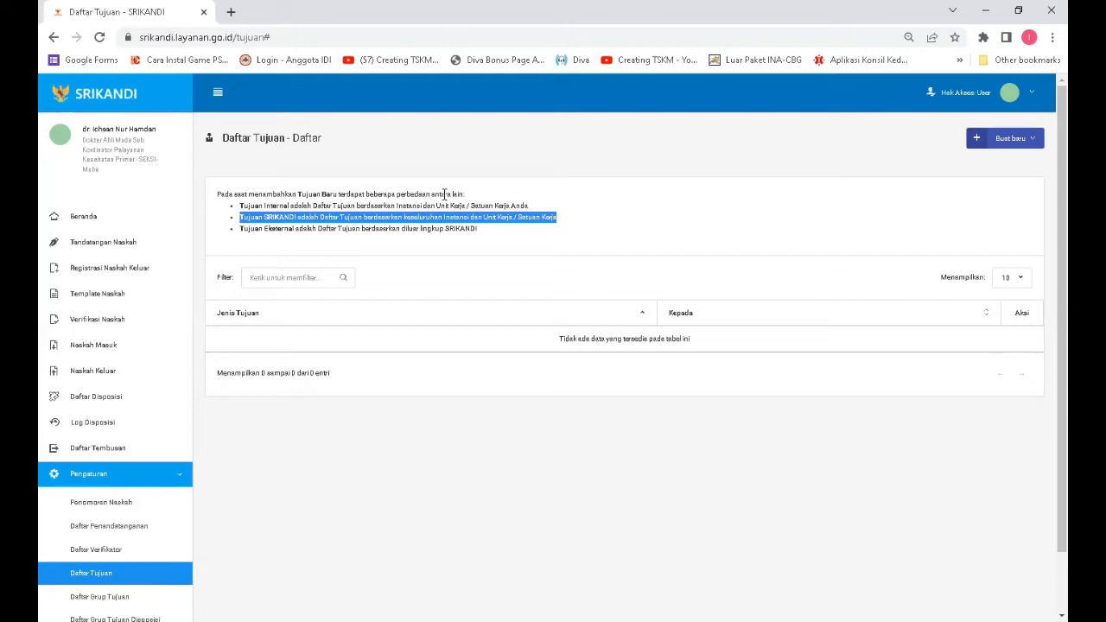
left_click(240, 231)
left_click_drag(239, 230, 489, 239)
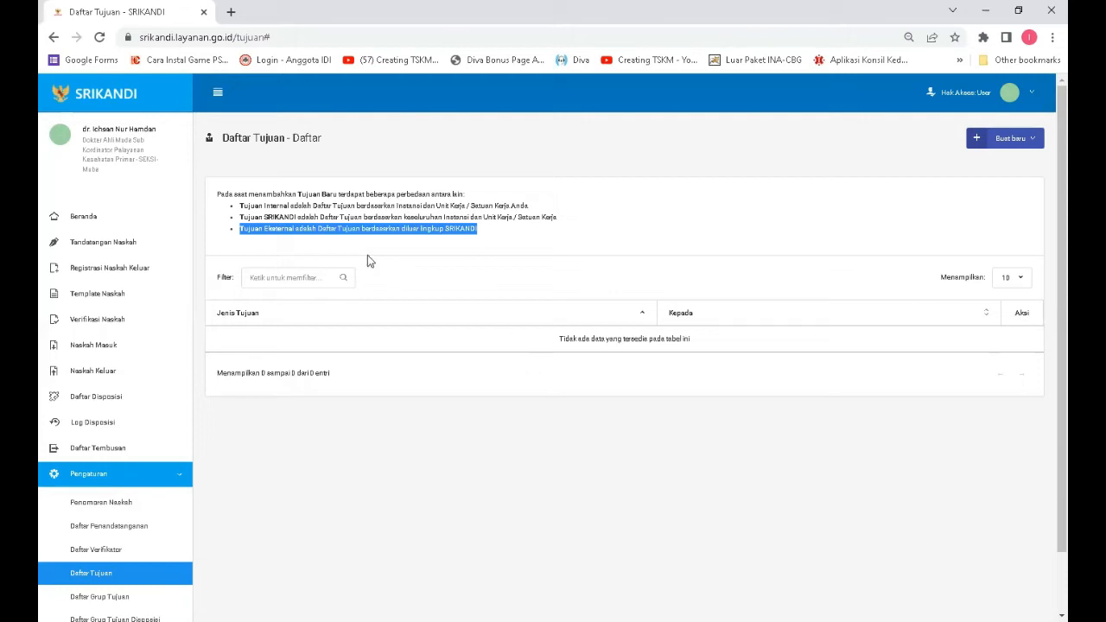
left_click(611, 286)
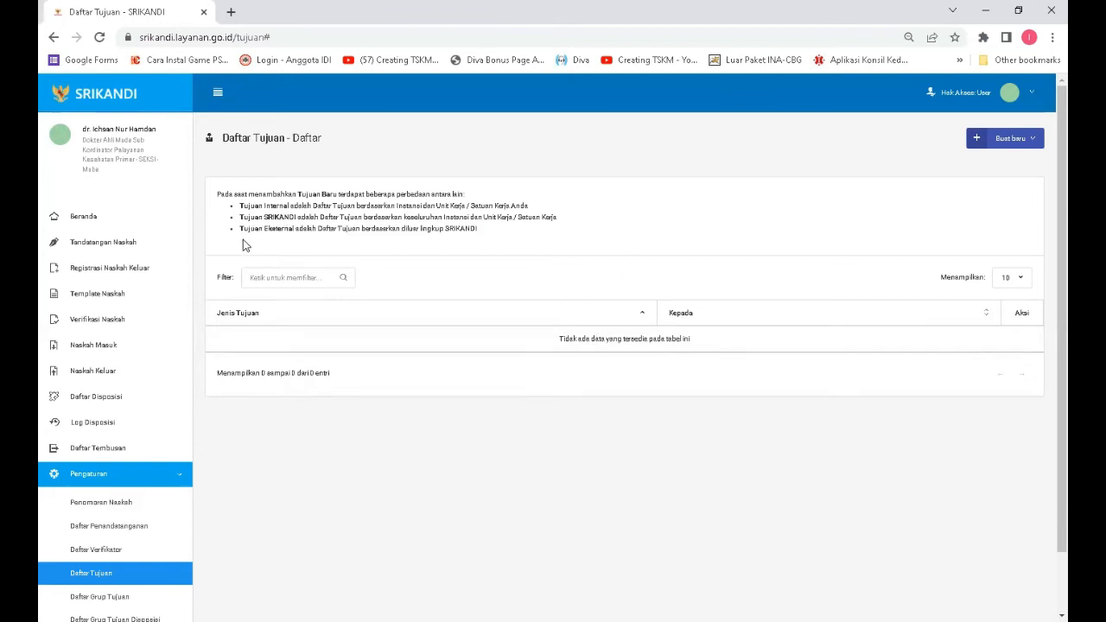
- Re-highlight the Internal and Eksternal explanations, then show the Buat baru destination types
left_click_drag(240, 204, 549, 208)
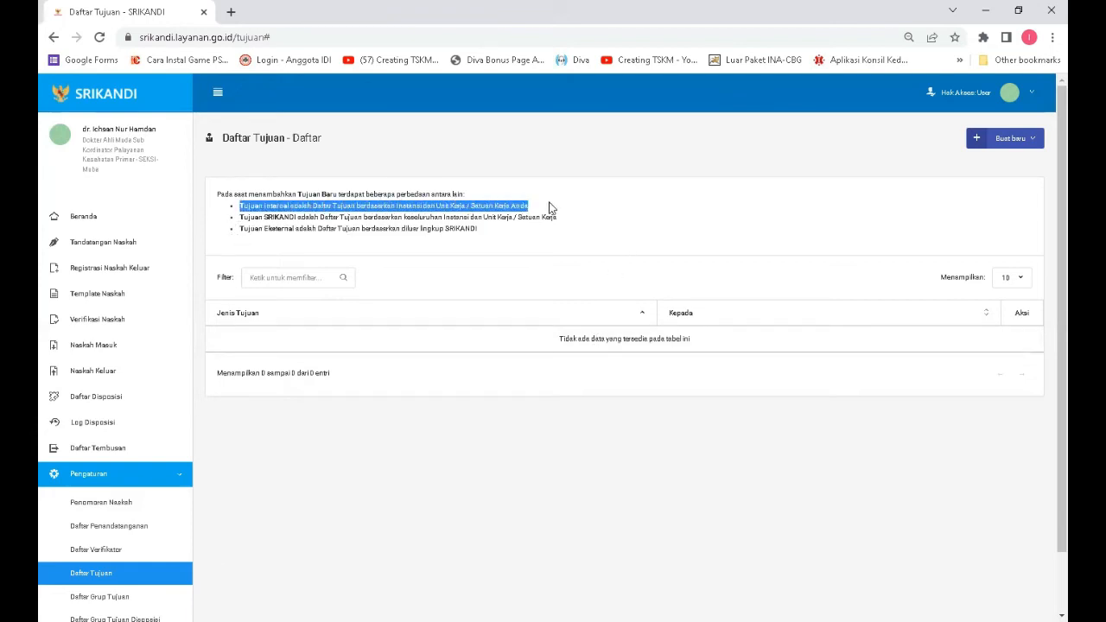
left_click(481, 229)
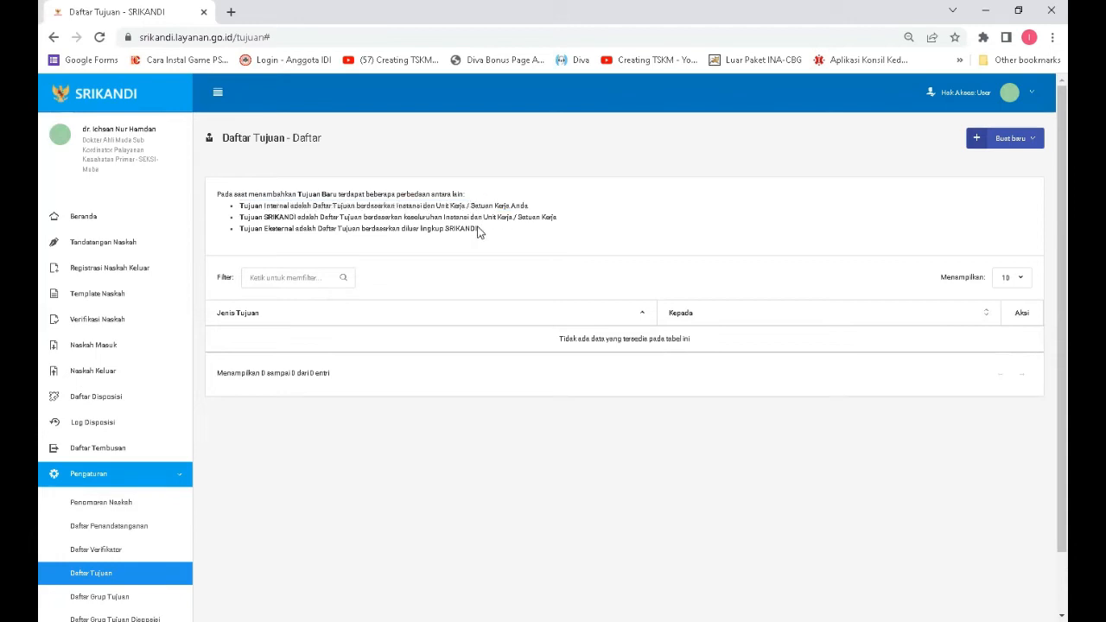
left_click_drag(239, 229, 509, 235)
left_click(568, 253)
left_click(1011, 145)
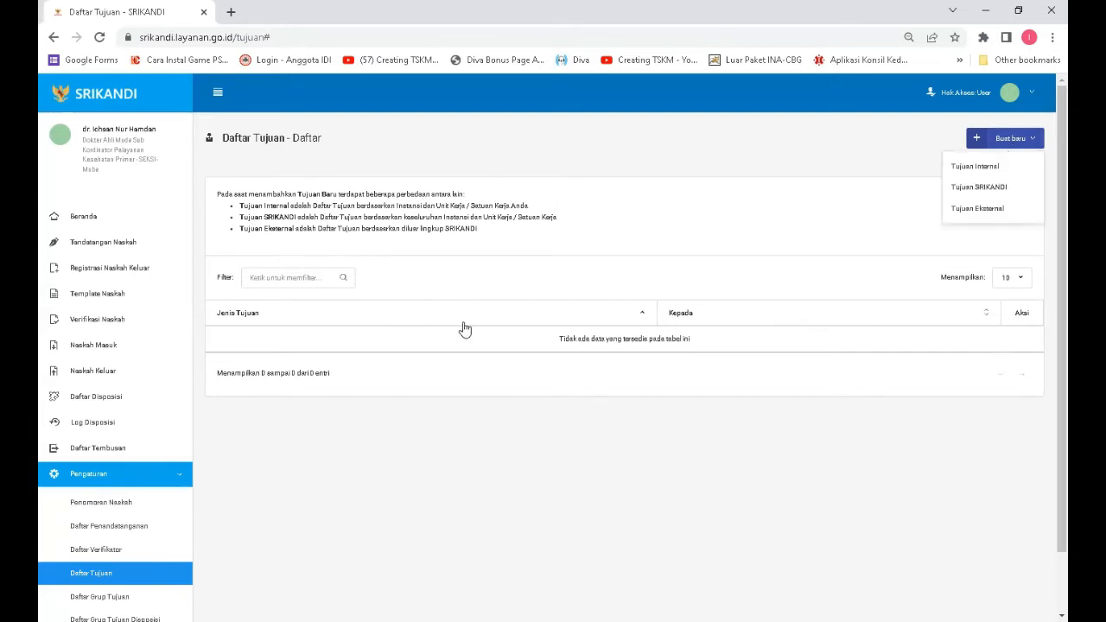
- Save KEPALA DINAS SOSIAL and its head as an internal destination, then start a Tujuan SRIKANDI entry
left_click(978, 168)
left_click(433, 158)
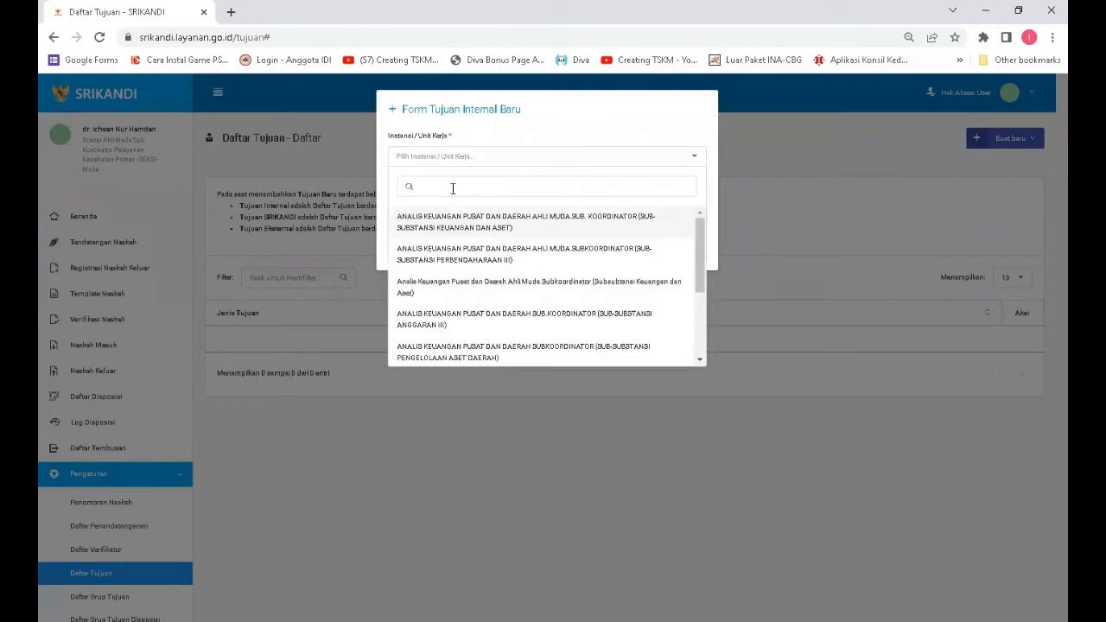
type("dinas sosial")
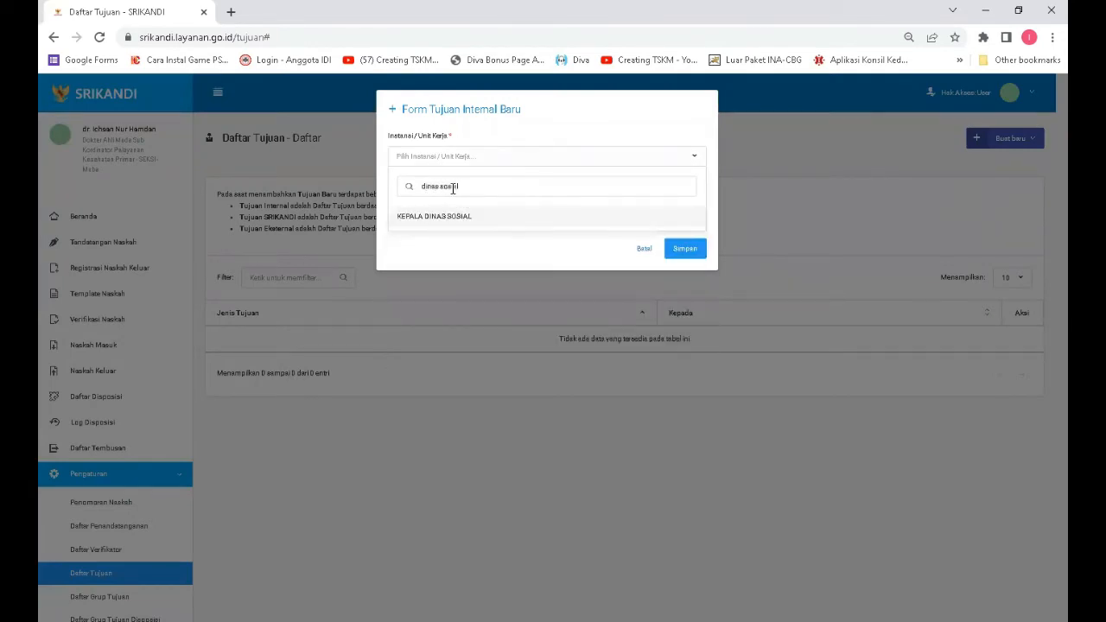
left_click(458, 217)
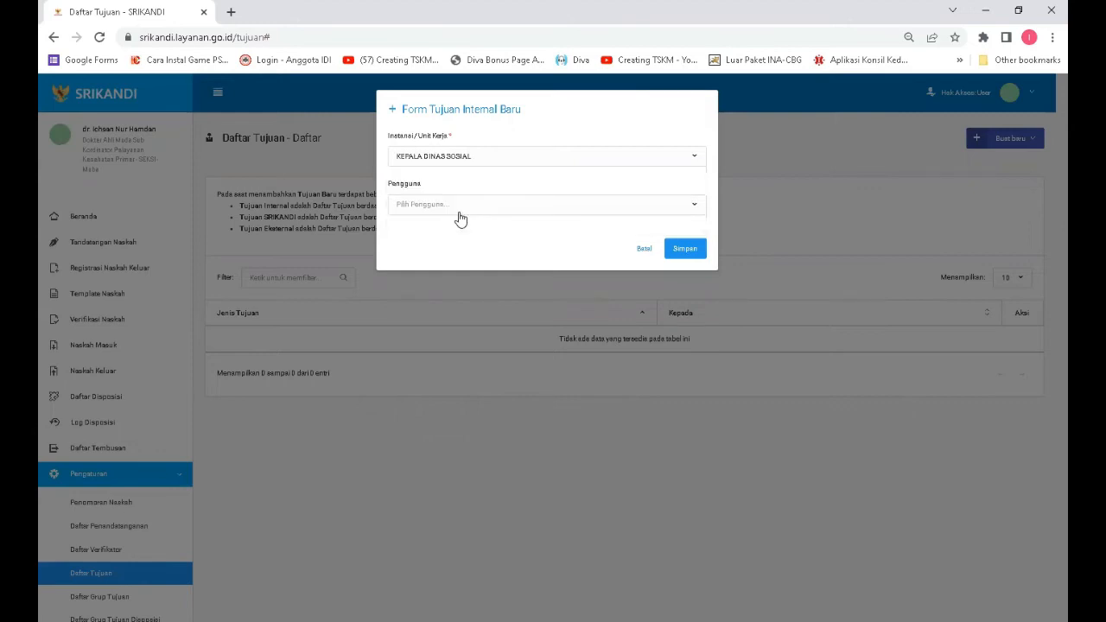
left_click(461, 207)
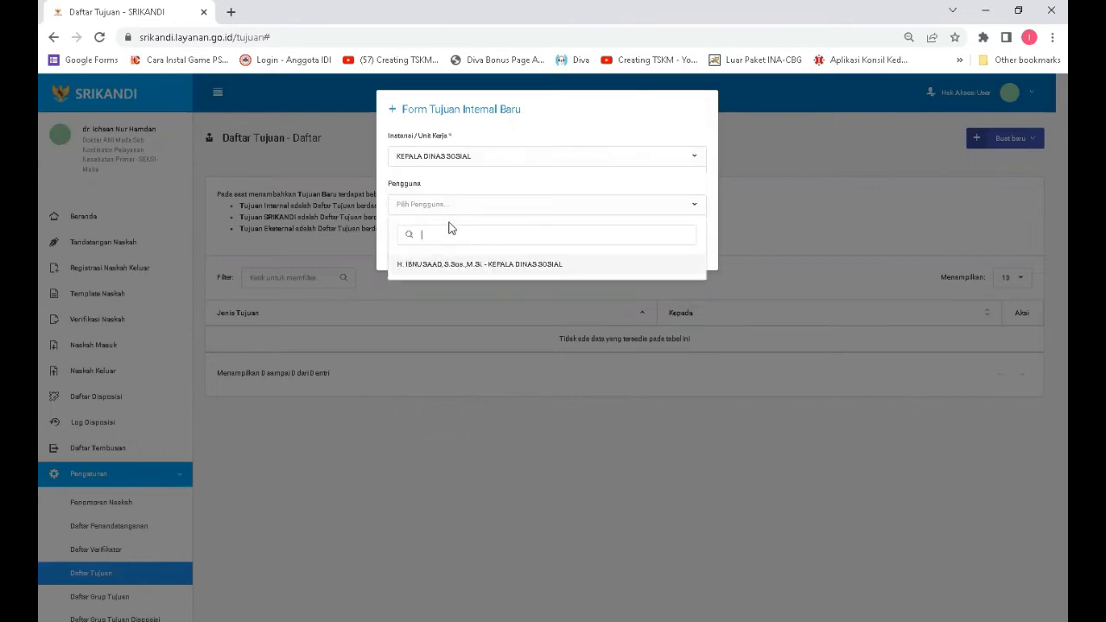
left_click(409, 262)
left_click(682, 254)
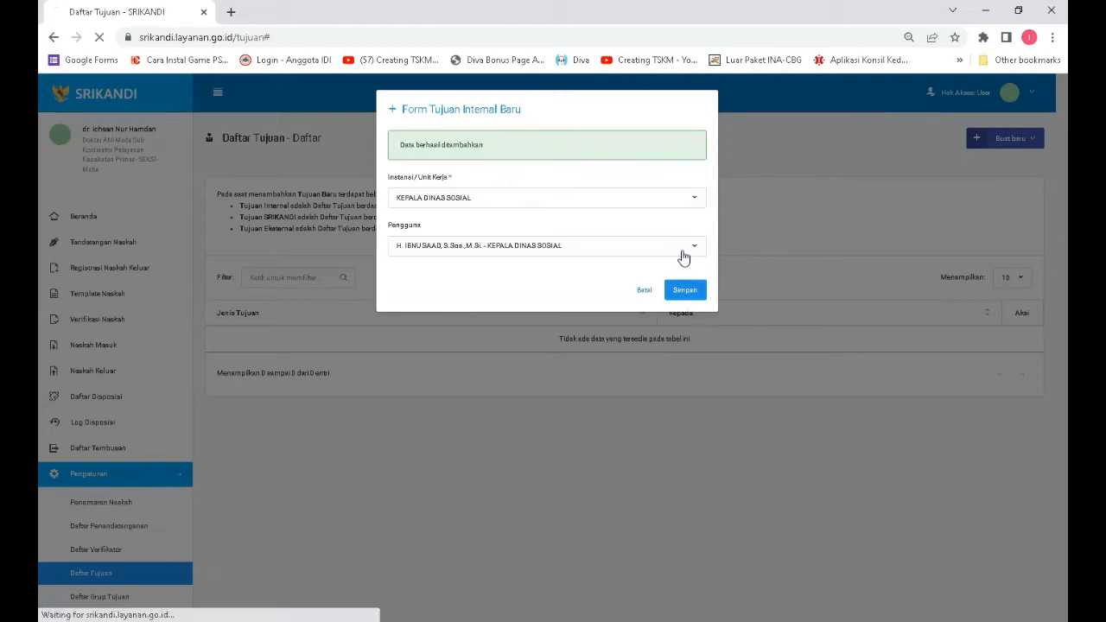
left_click(1019, 140)
left_click(992, 189)
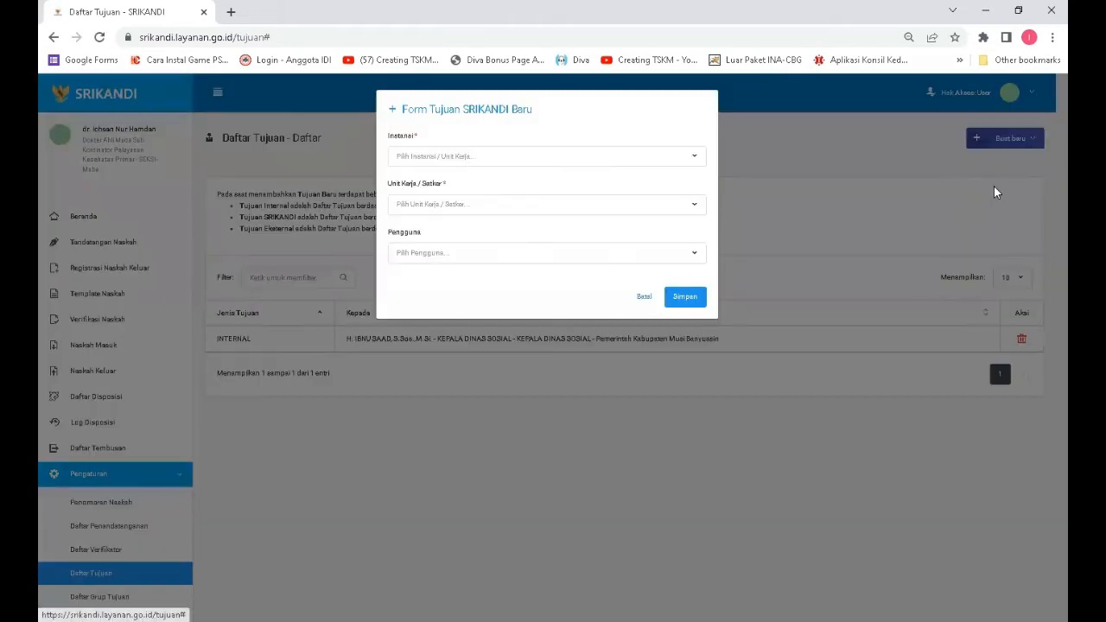
- Choose Kementerian Kesehatan RI as the recipient's agency
left_click(569, 161)
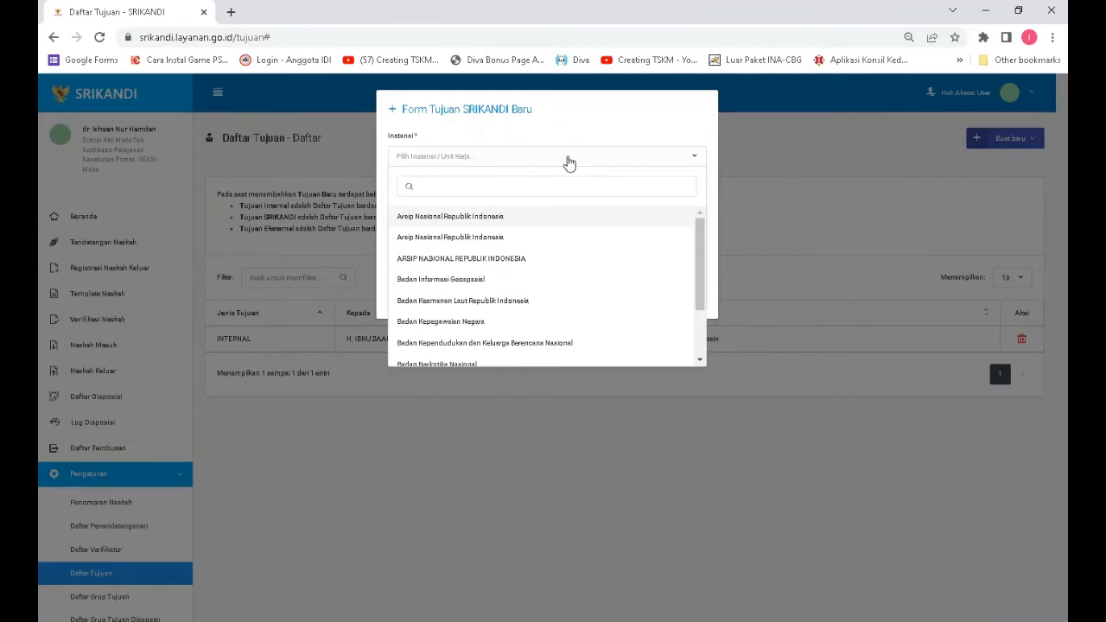
type("kement")
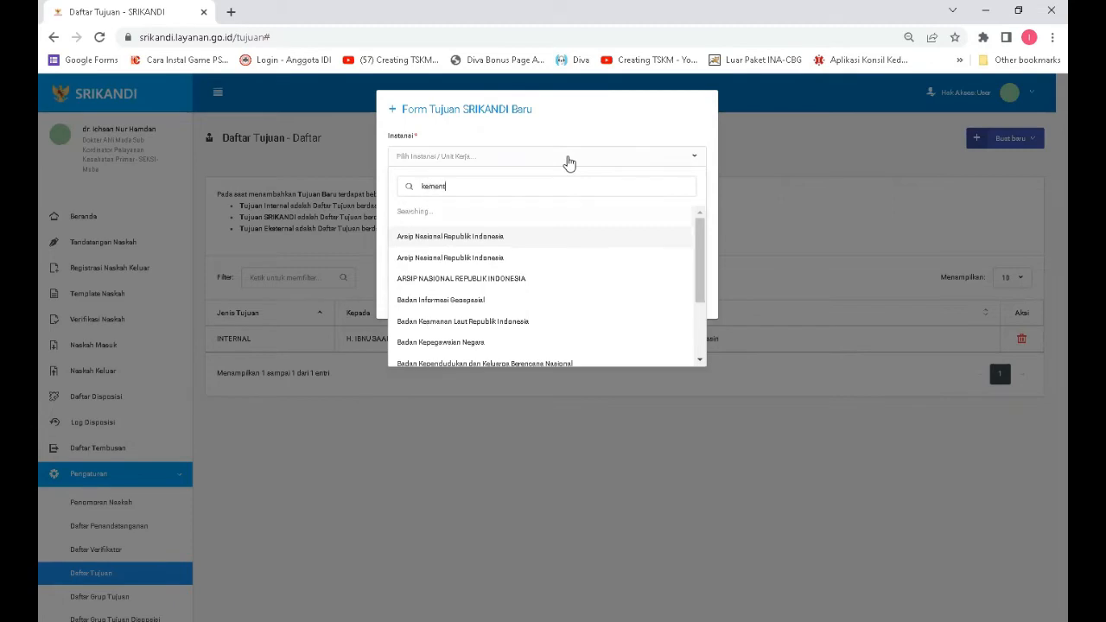
type("erian kesehatan")
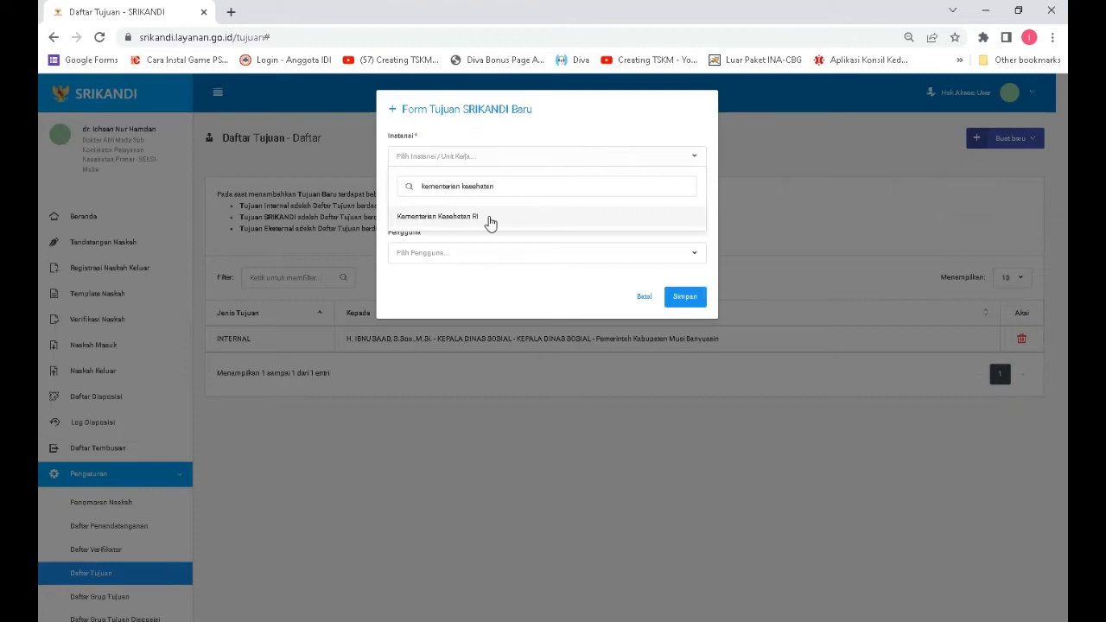
left_click(487, 217)
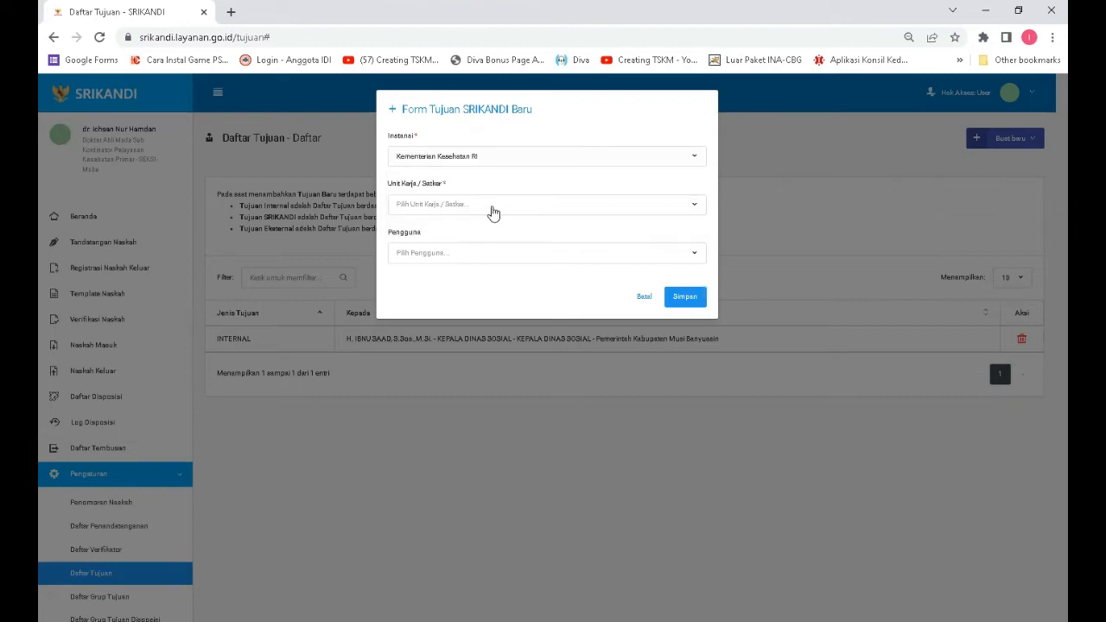
- Select unit Direktorat Jenderal Pelayanan Kesehatan, pick its Director General, and save the recipient
left_click(492, 211)
scroll(553, 303, "down", 3)
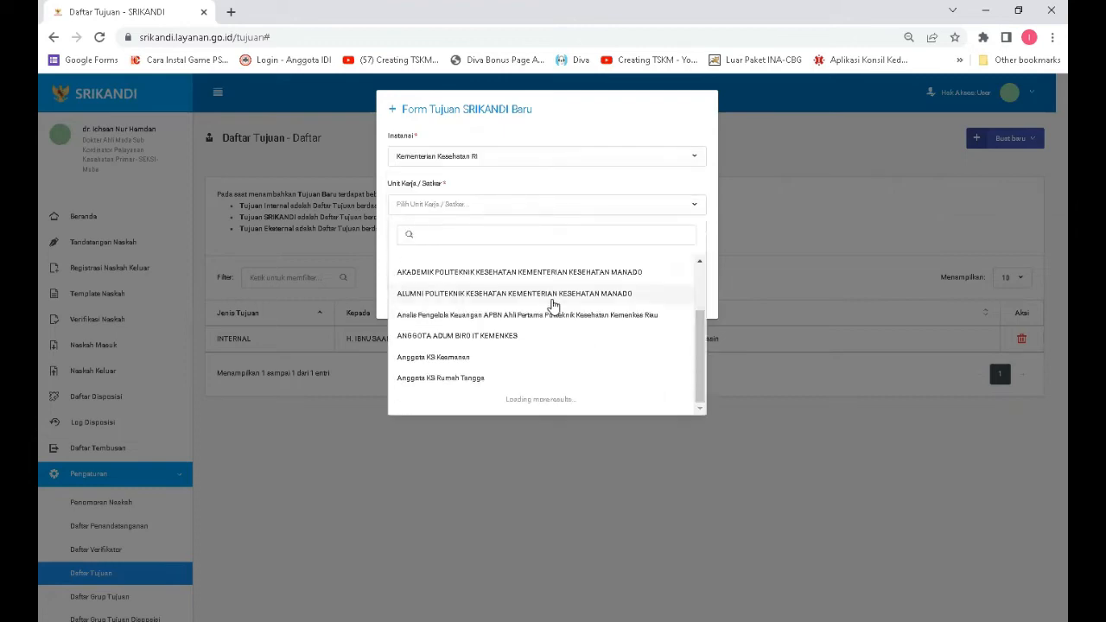
type("pelayanan kesehatan")
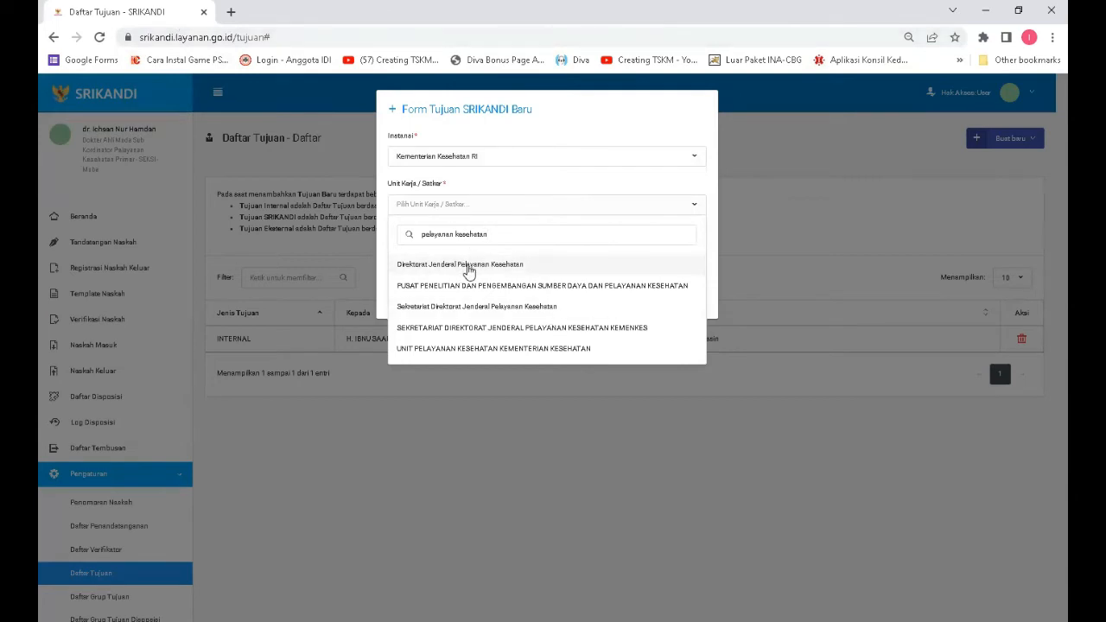
left_click(466, 268)
left_click(466, 254)
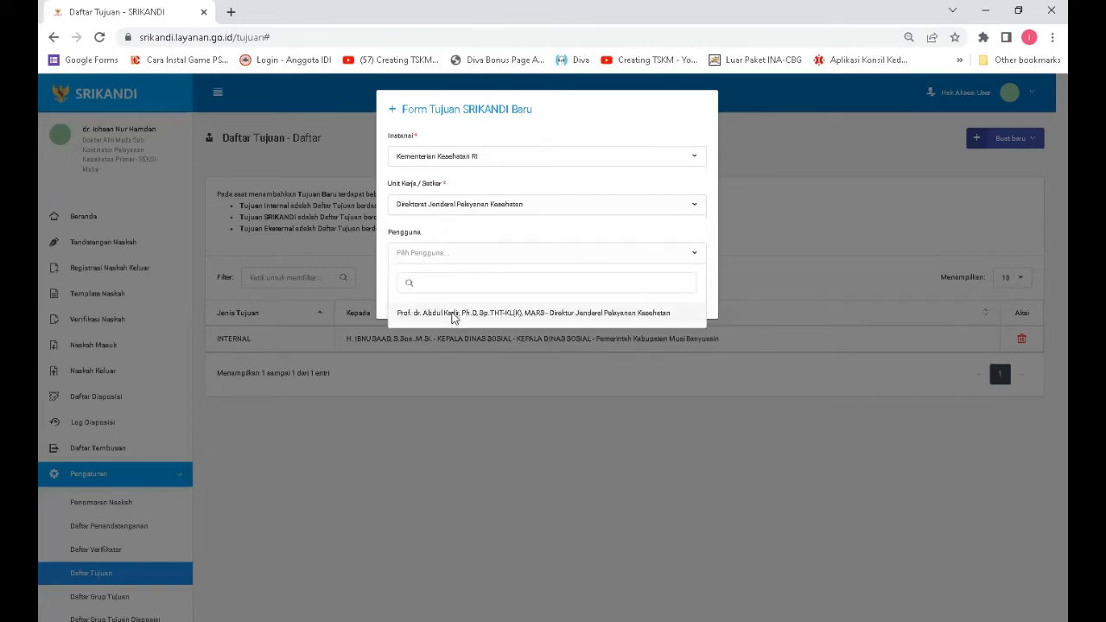
left_click(453, 314)
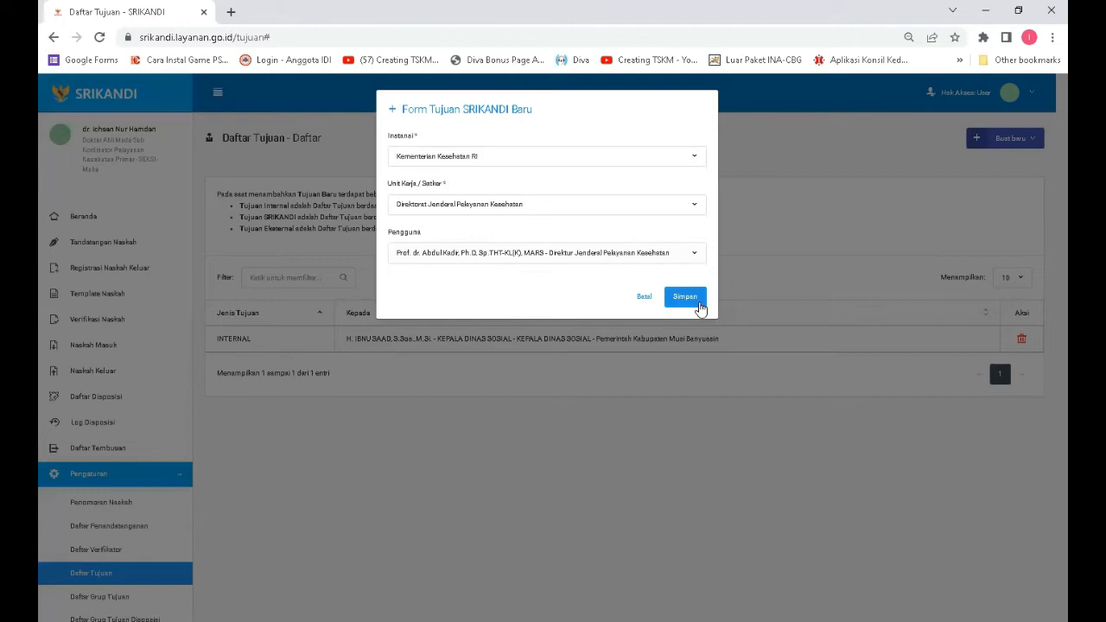
left_click(699, 301)
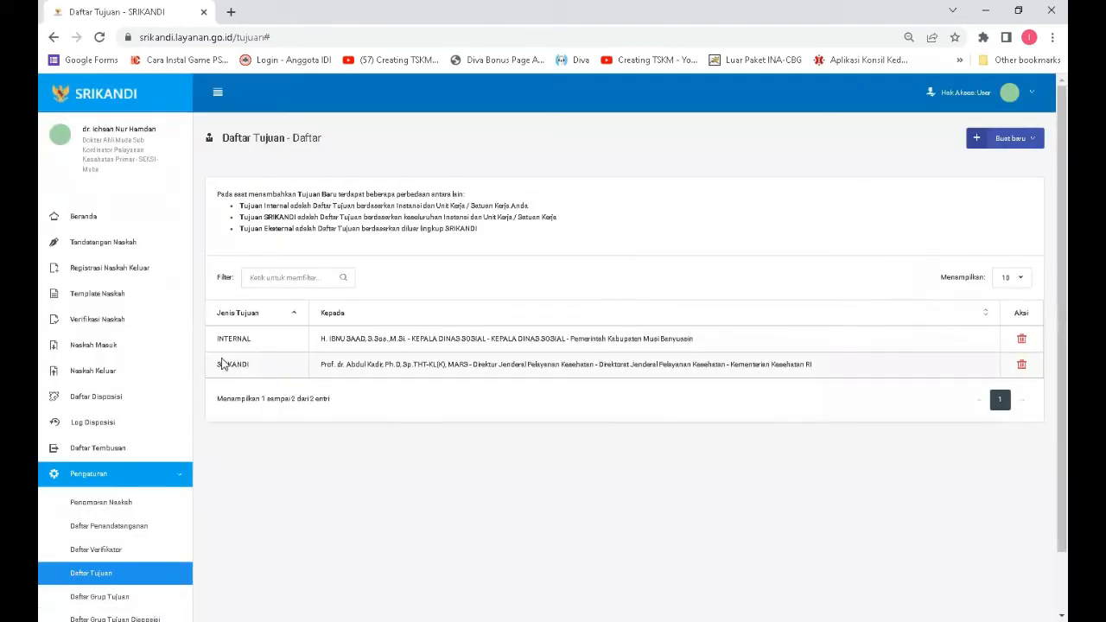
left_click(1019, 144)
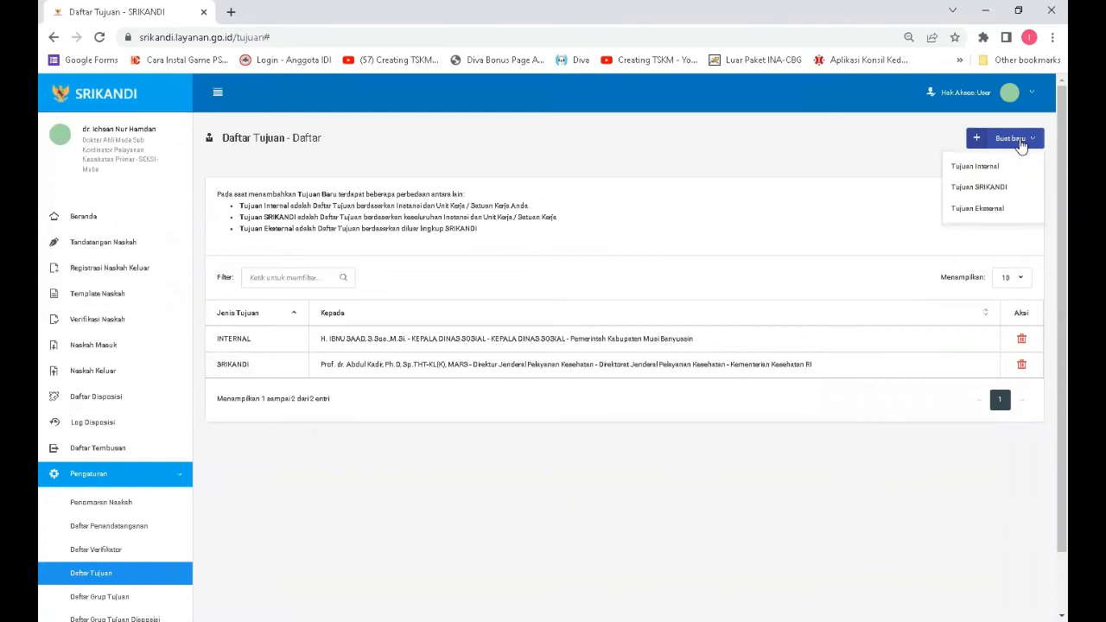
- Start a new external recipient with institution Puskesmas Balai Agung
left_click(986, 208)
left_click(540, 158)
type("P")
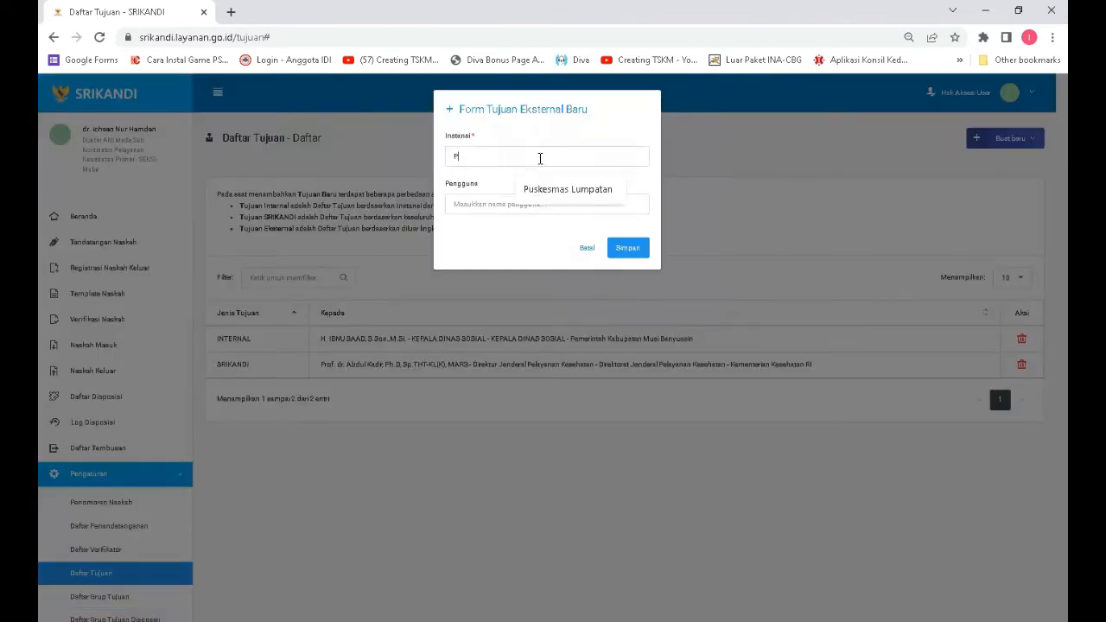
type("uskesmas Balai Agung")
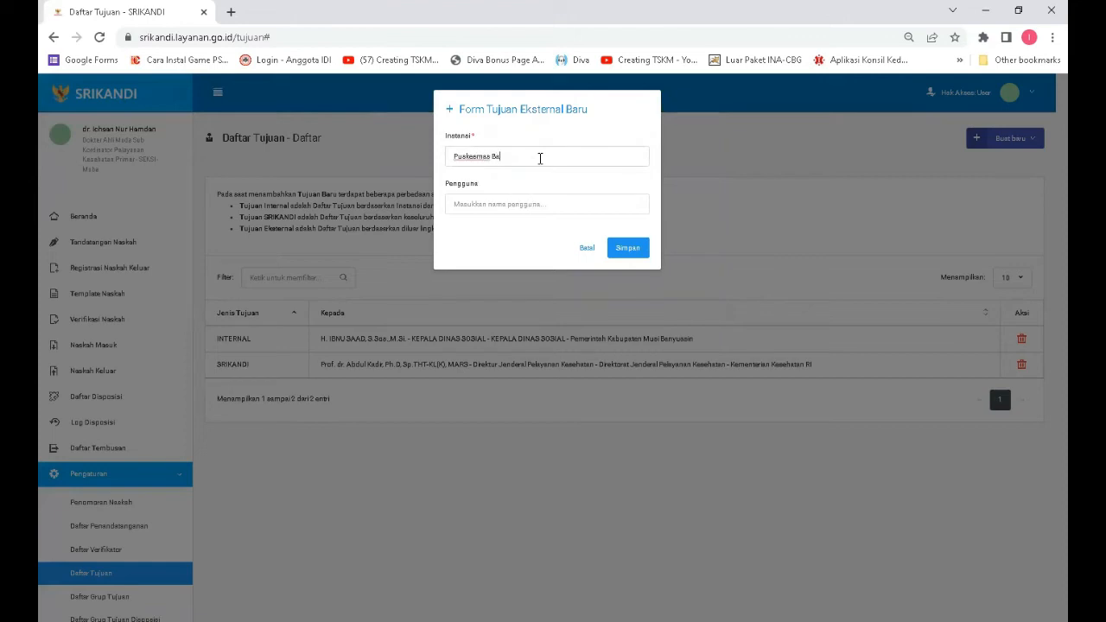
key("BackSpace")
key("BackSpace")
key("BackSpace")
key("BackSpace")
key("BackSpace")
type("Agung")
- Enter the recipient person's name as the user and save the external entry
left_click(542, 202)
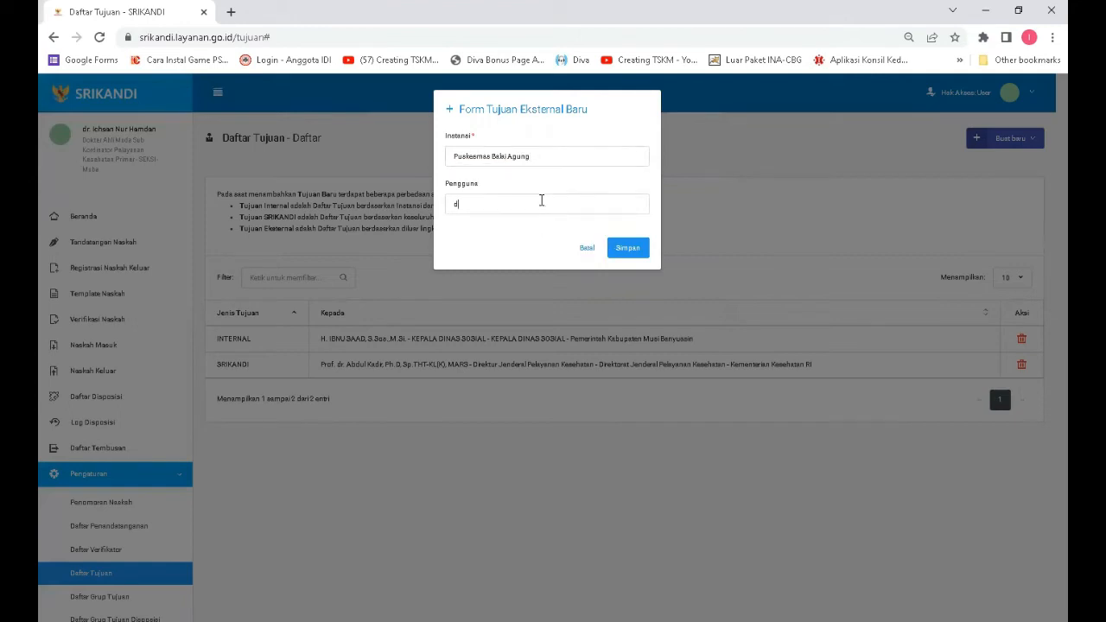
left_click(629, 249)
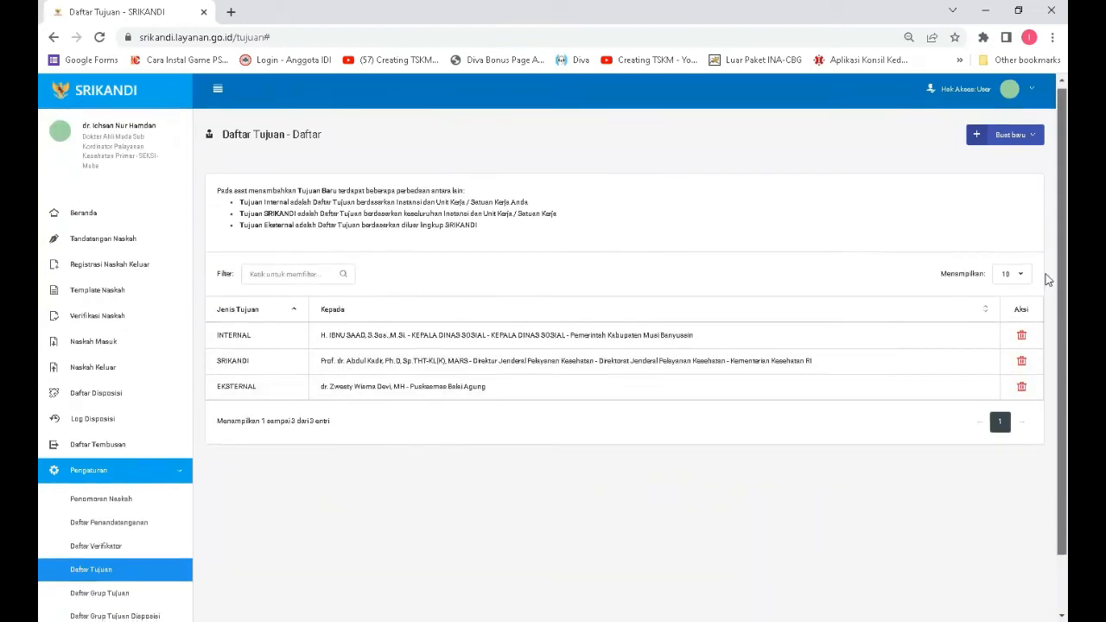
scroll(1045, 302, "down", 1)
scroll(1045, 272, "up", 1)
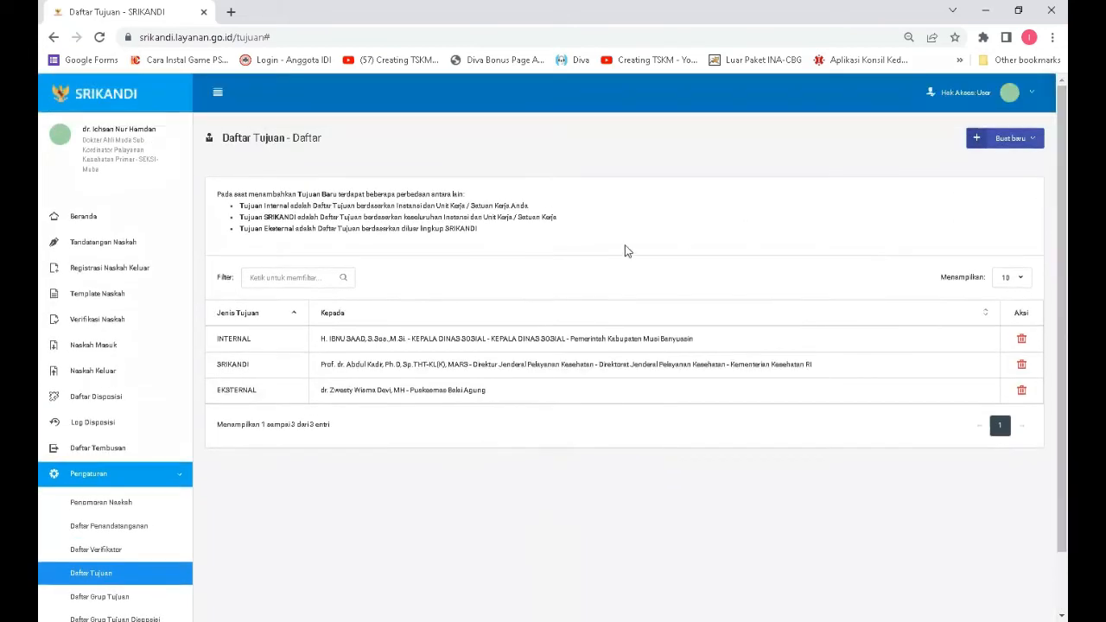
- Open Template Naskah from the sidebar to list templates like SURAT DINAS BUPATI
left_click(115, 296)
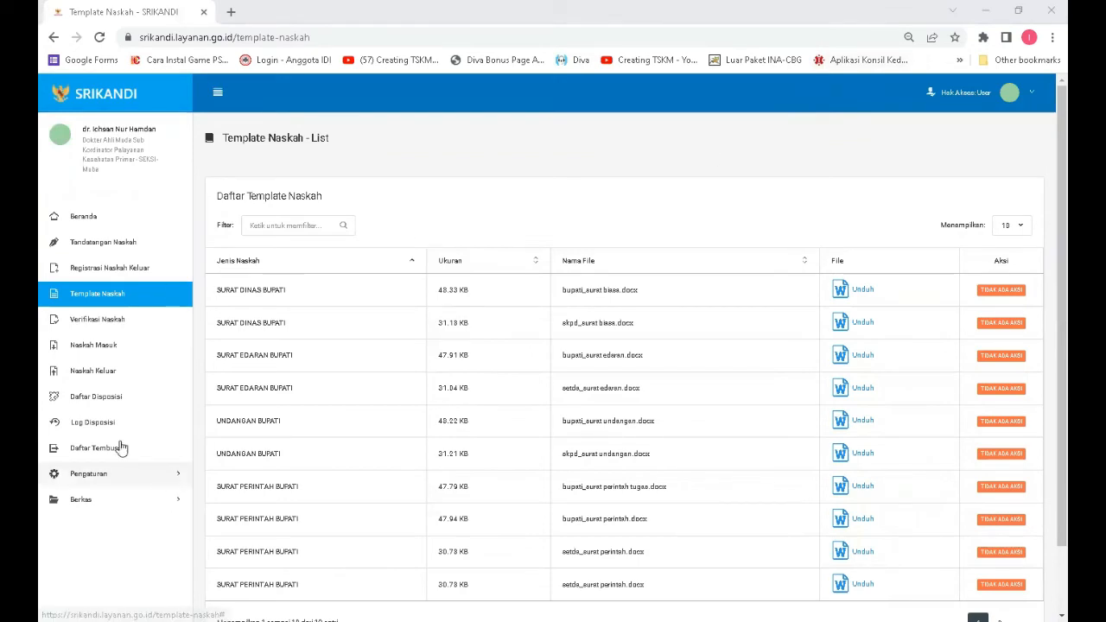
left_click(89, 296)
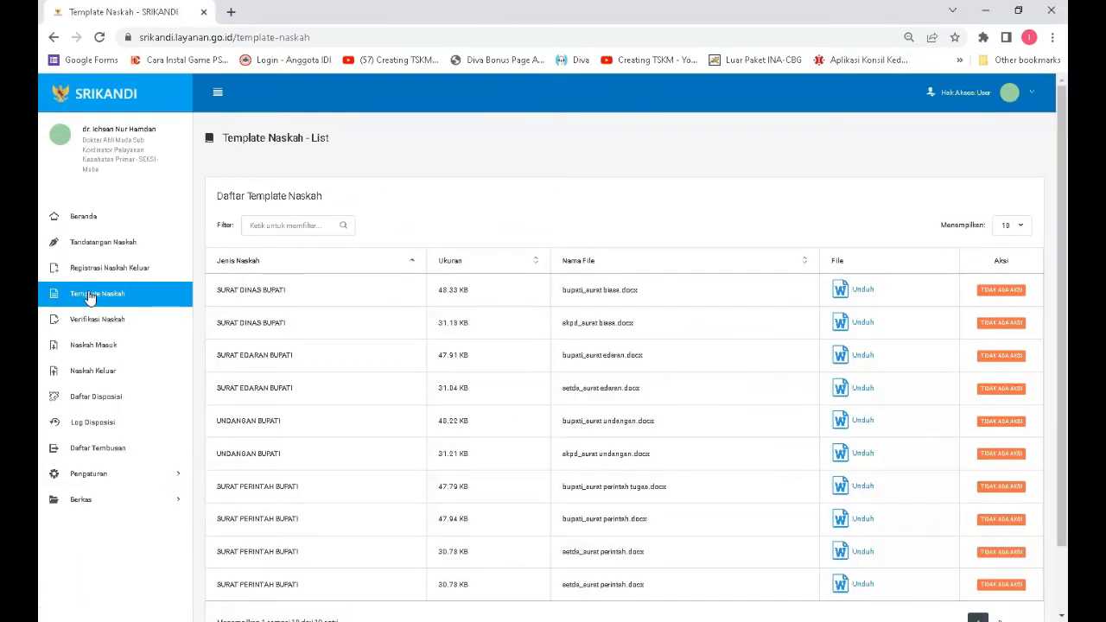
- Download skpd_surat biasa.docx from page 2 of the templates and open it in Word
scroll(593, 264, "down", 2)
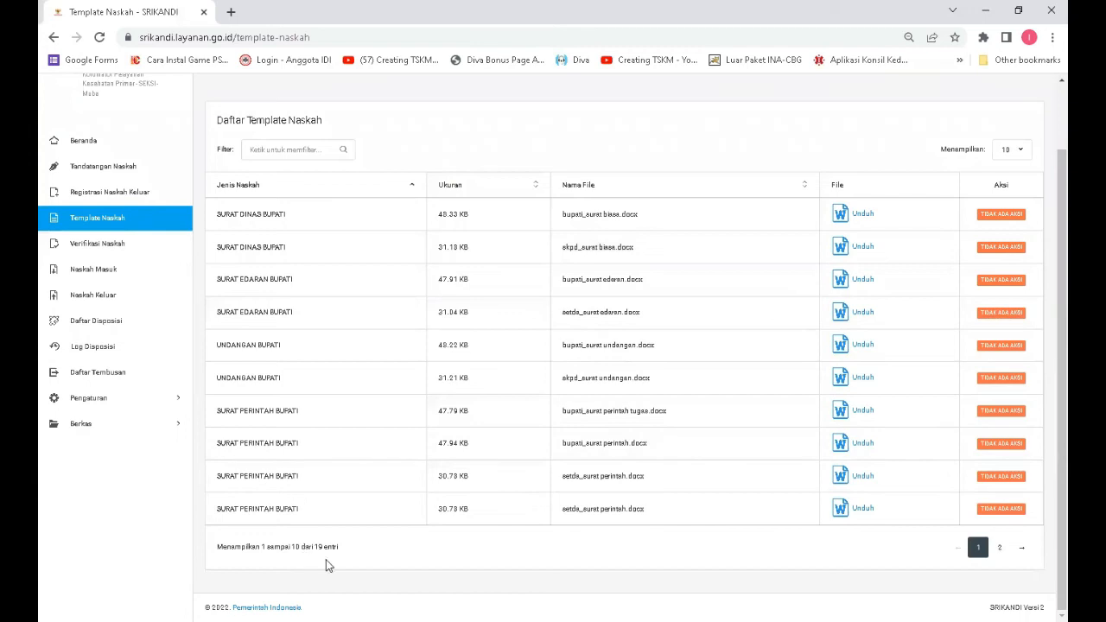
left_click(1000, 553)
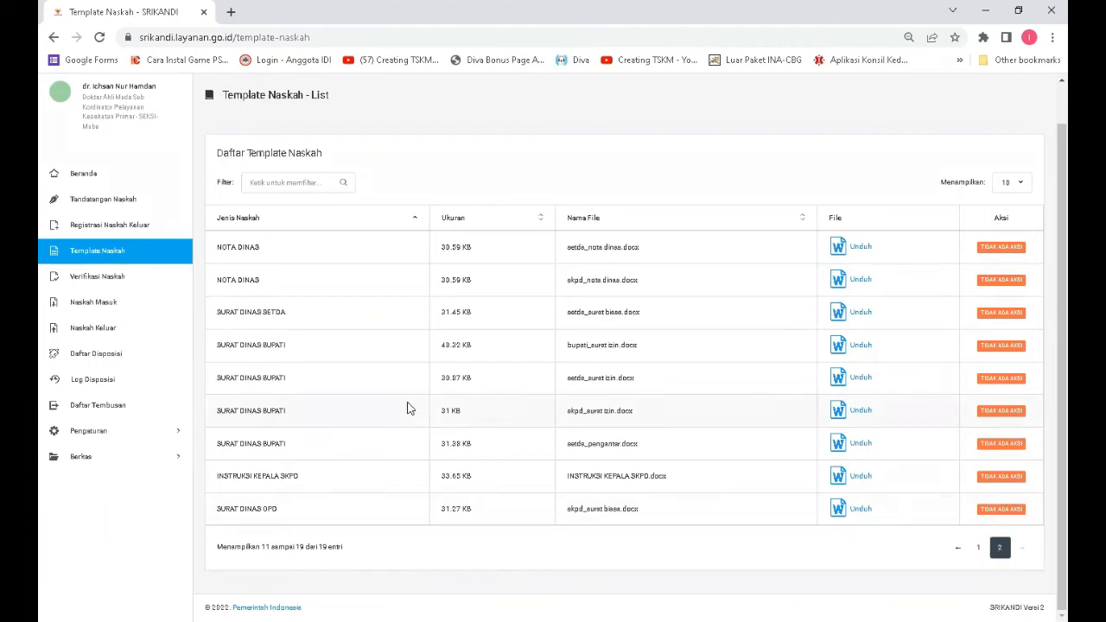
left_click(959, 550)
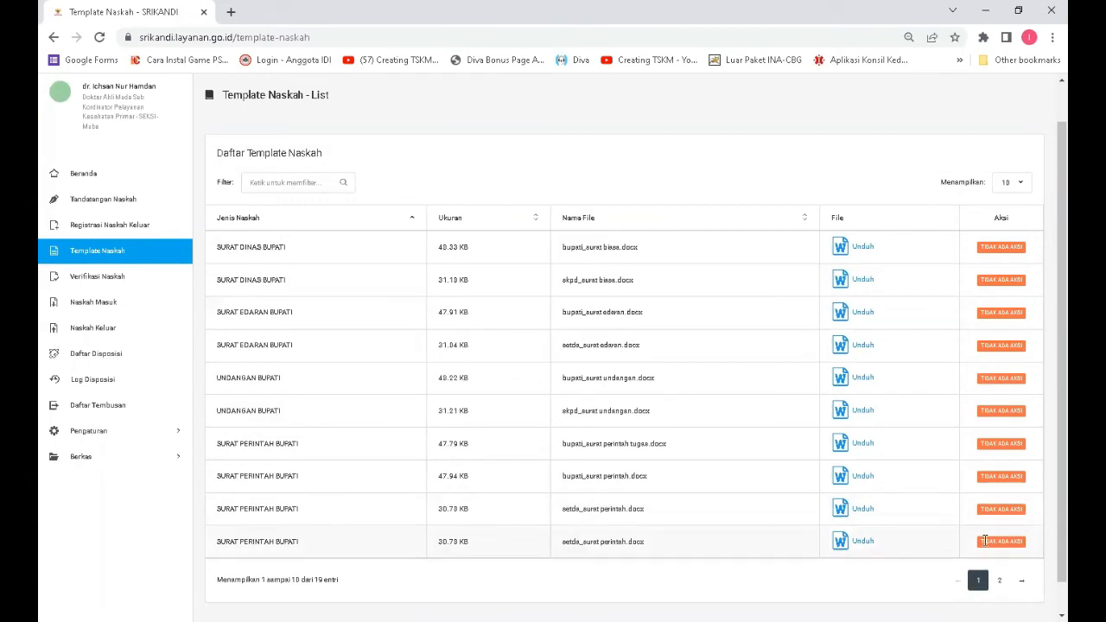
left_click(1000, 581)
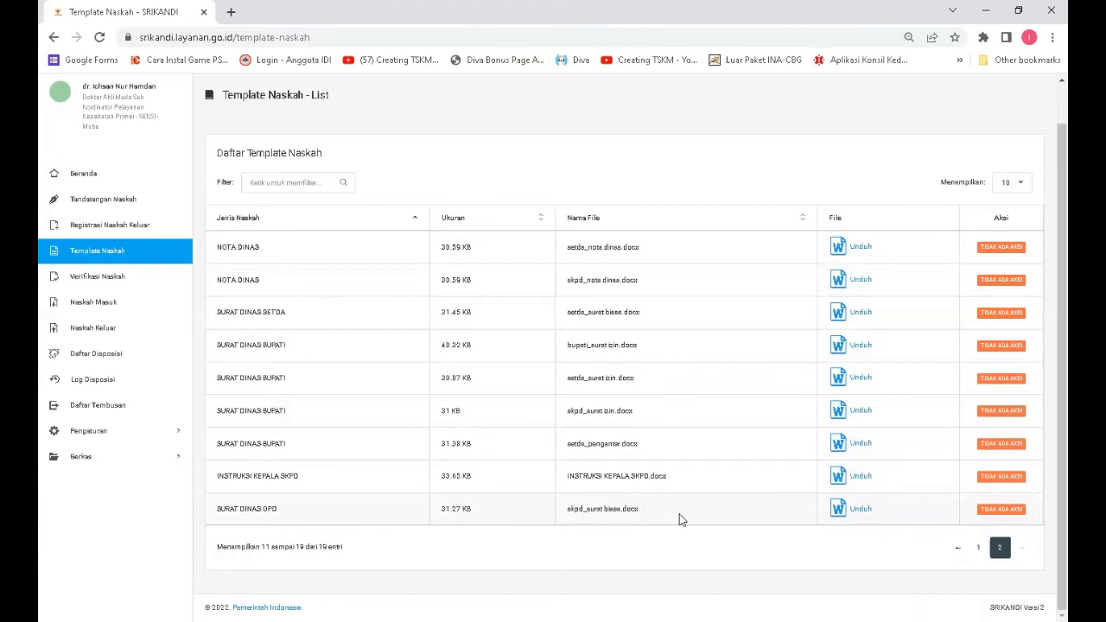
left_click(849, 511)
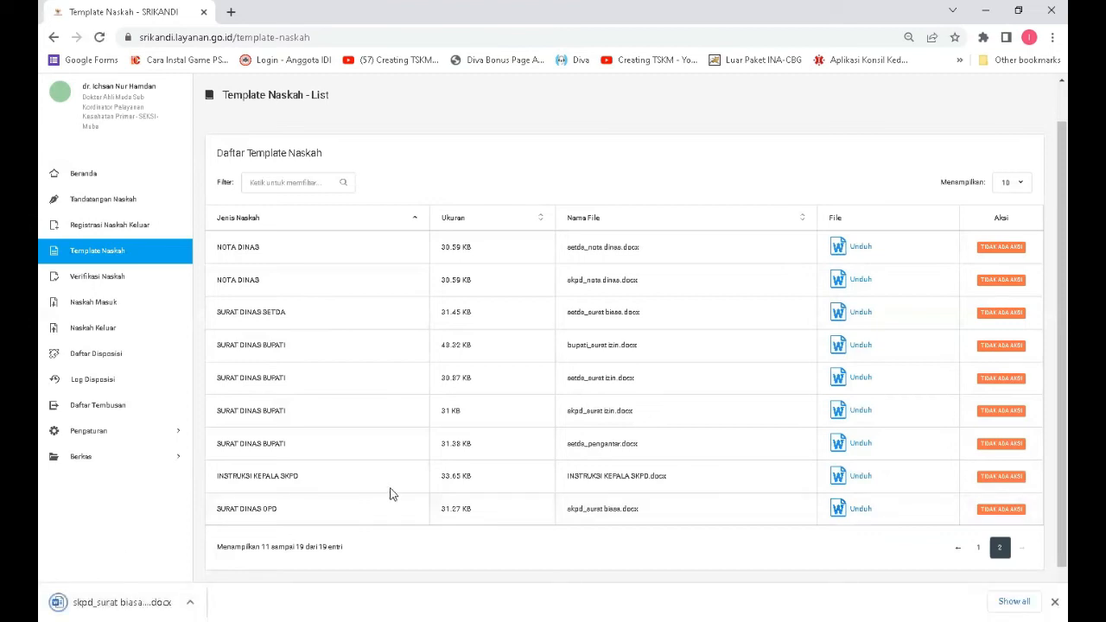
left_click(121, 602)
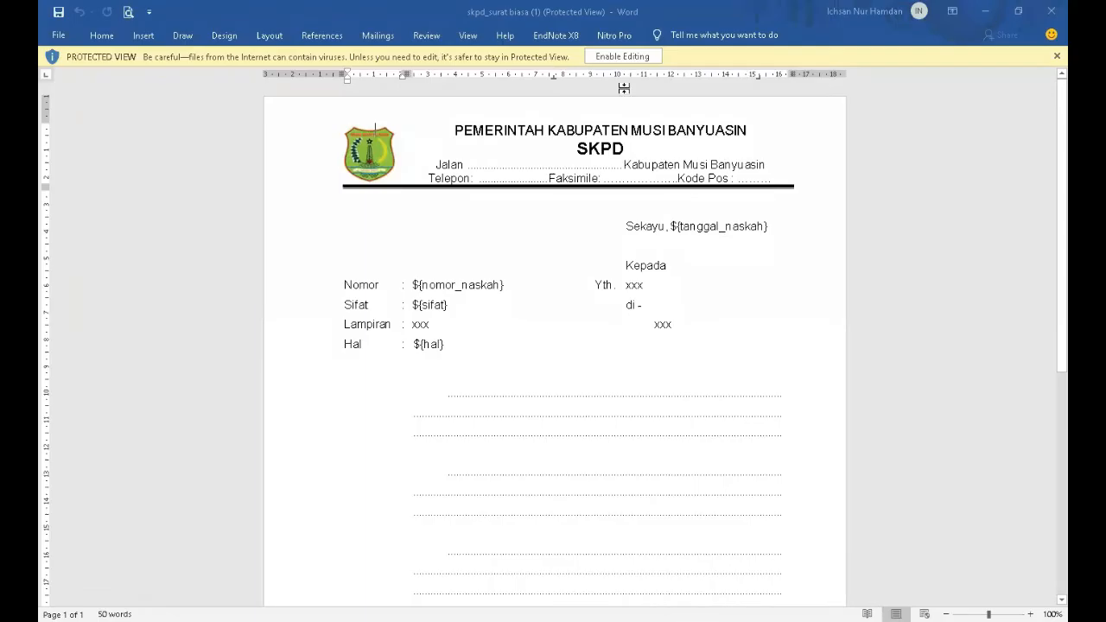
- Enable editing and inspect the ${tanggal_naskah}, ${nomor_naskah}, ${sifat} and ${hal} placeholders
left_click(630, 58)
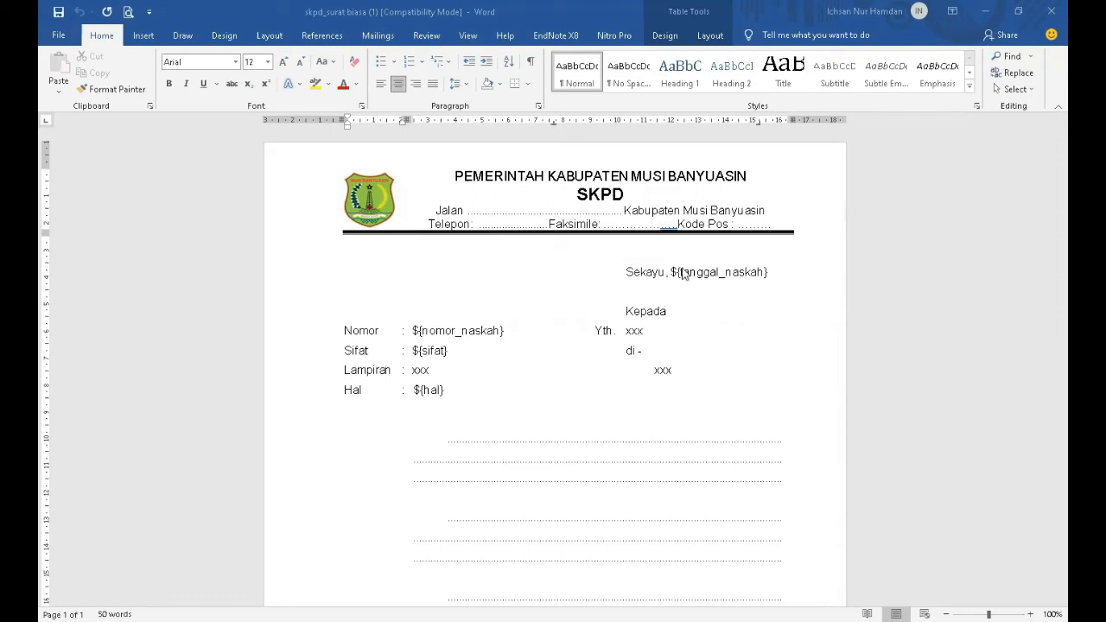
left_click_drag(681, 273, 770, 275)
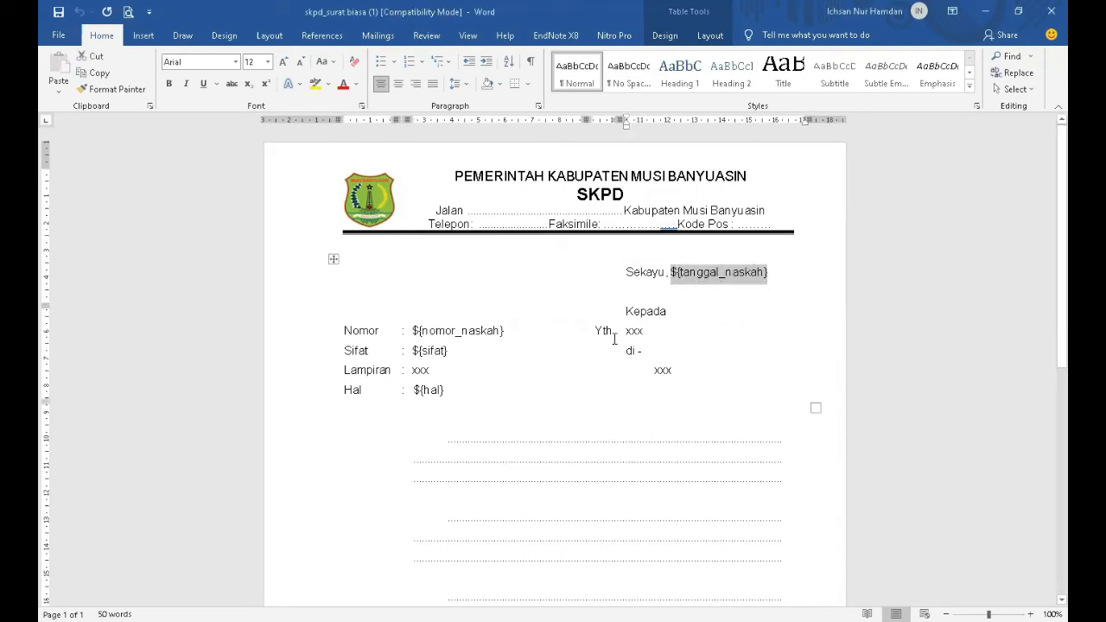
left_click_drag(414, 330, 510, 331)
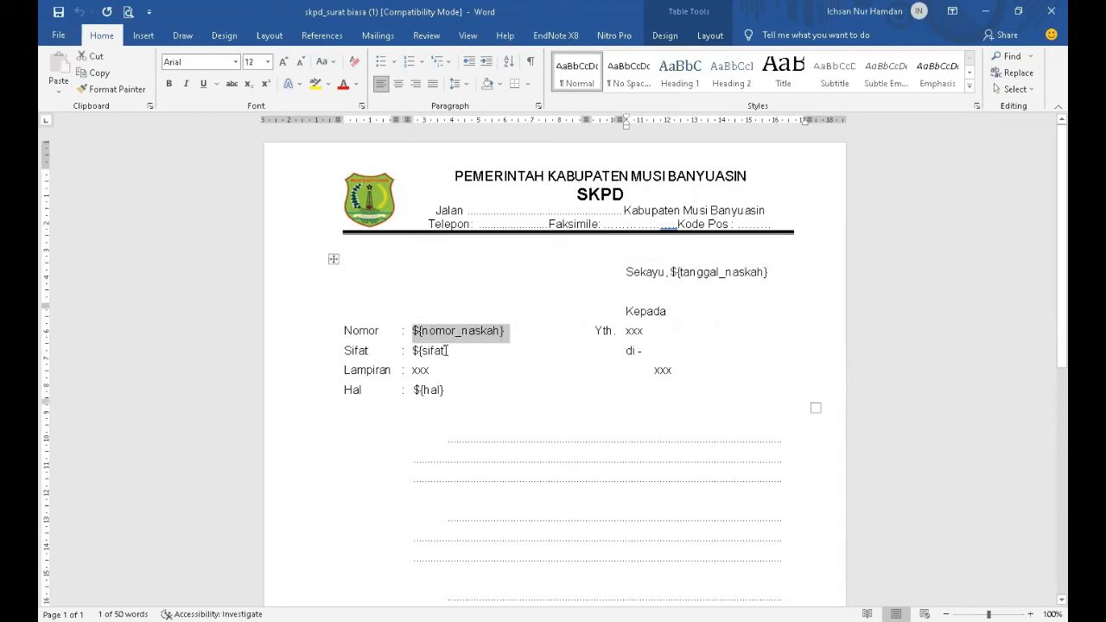
left_click_drag(413, 350, 453, 350)
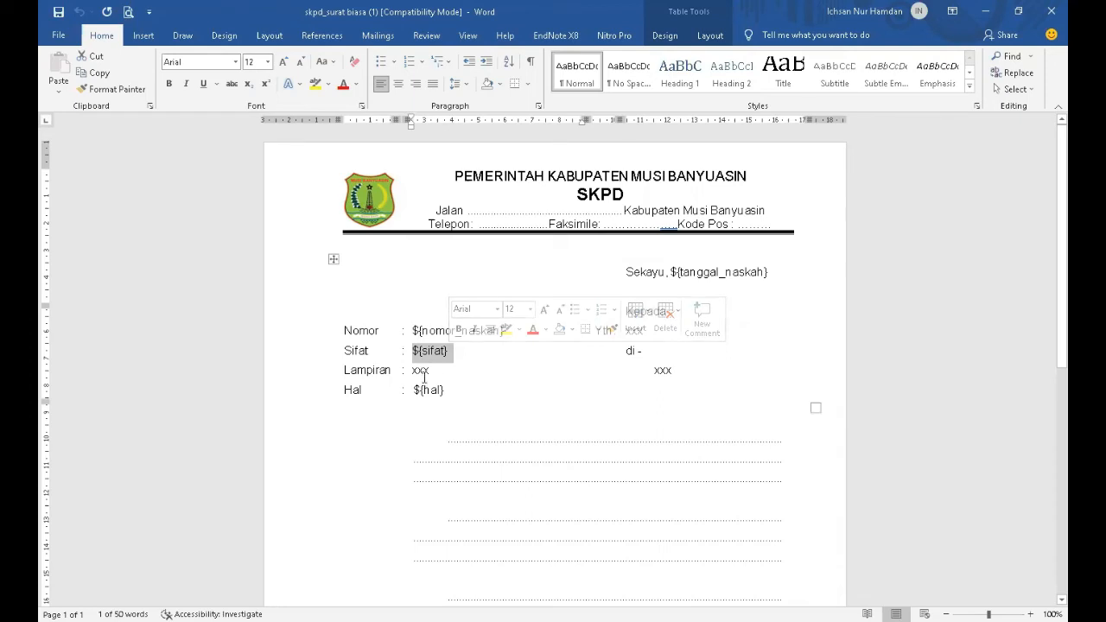
left_click_drag(413, 390, 446, 389)
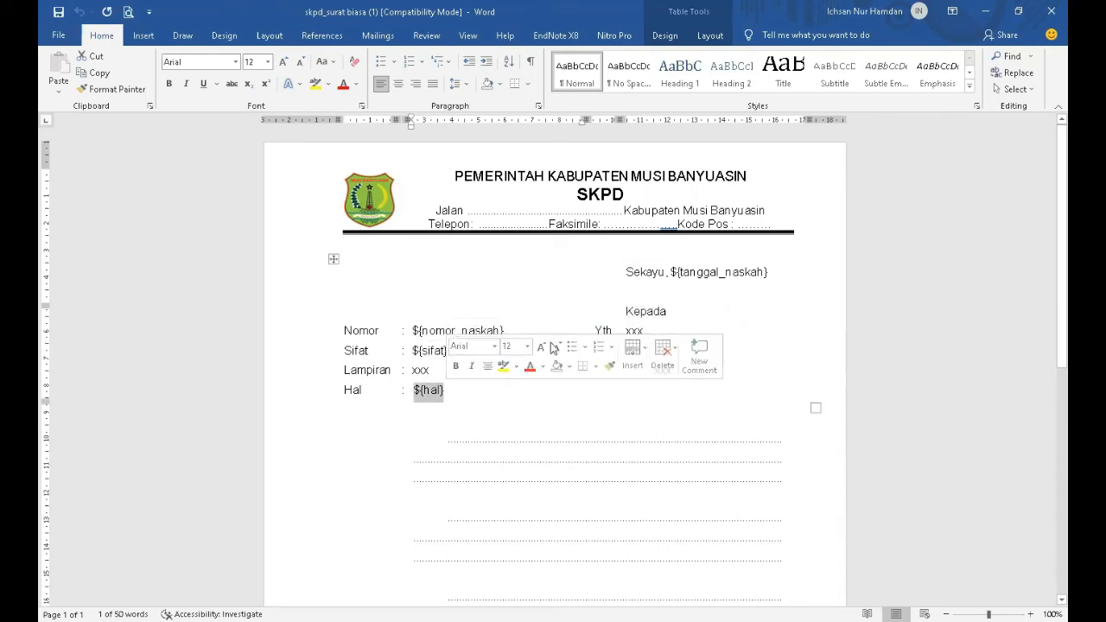
left_click(626, 331)
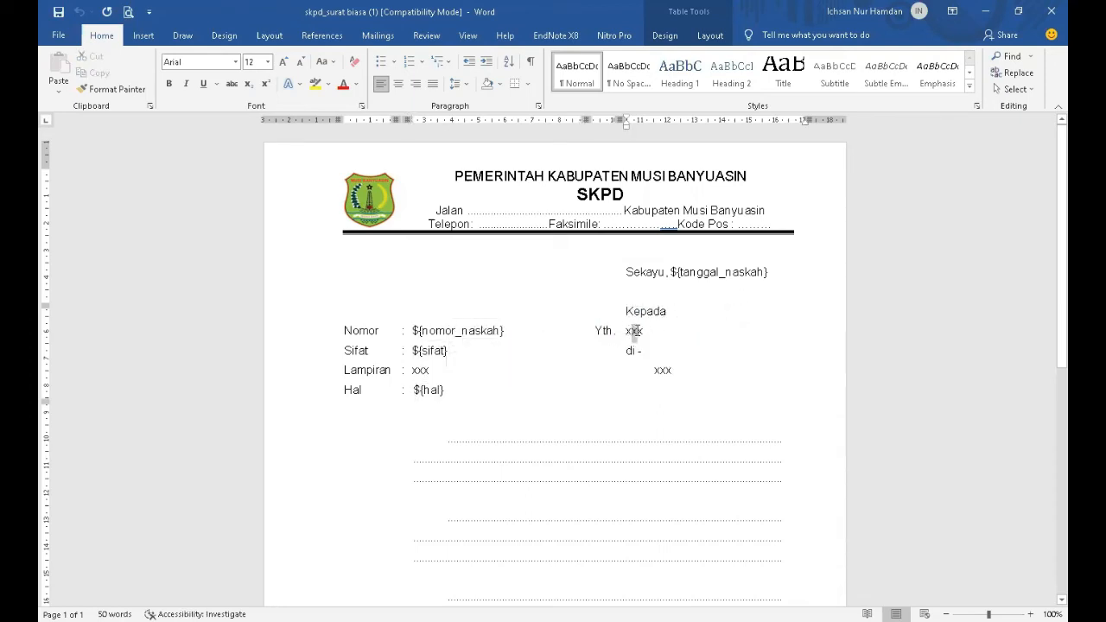
left_click(494, 194)
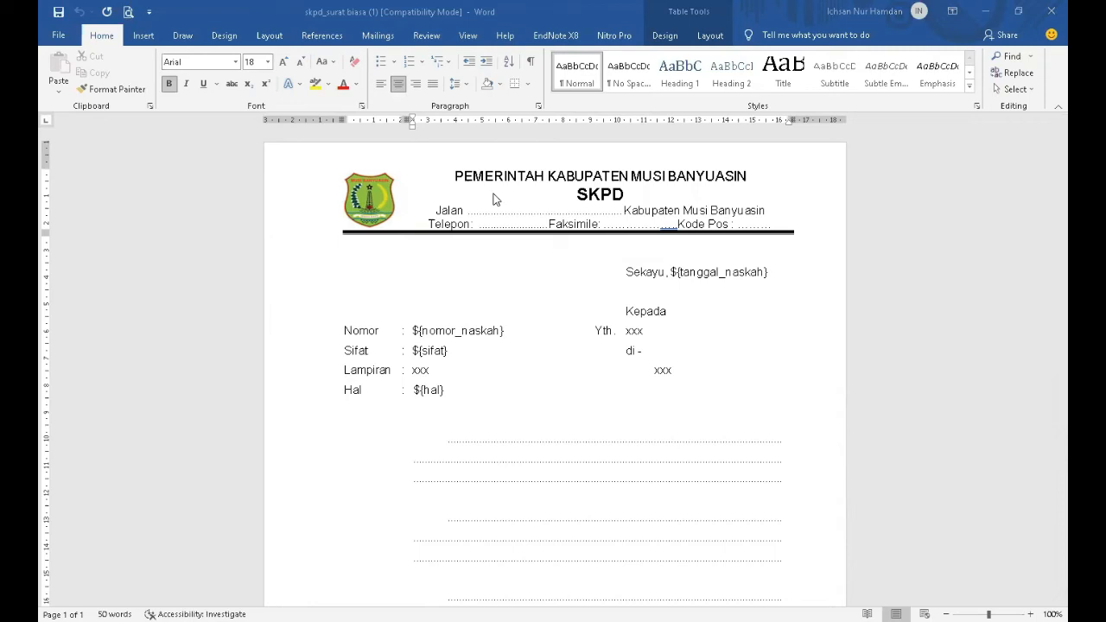
left_click_drag(453, 177, 760, 225)
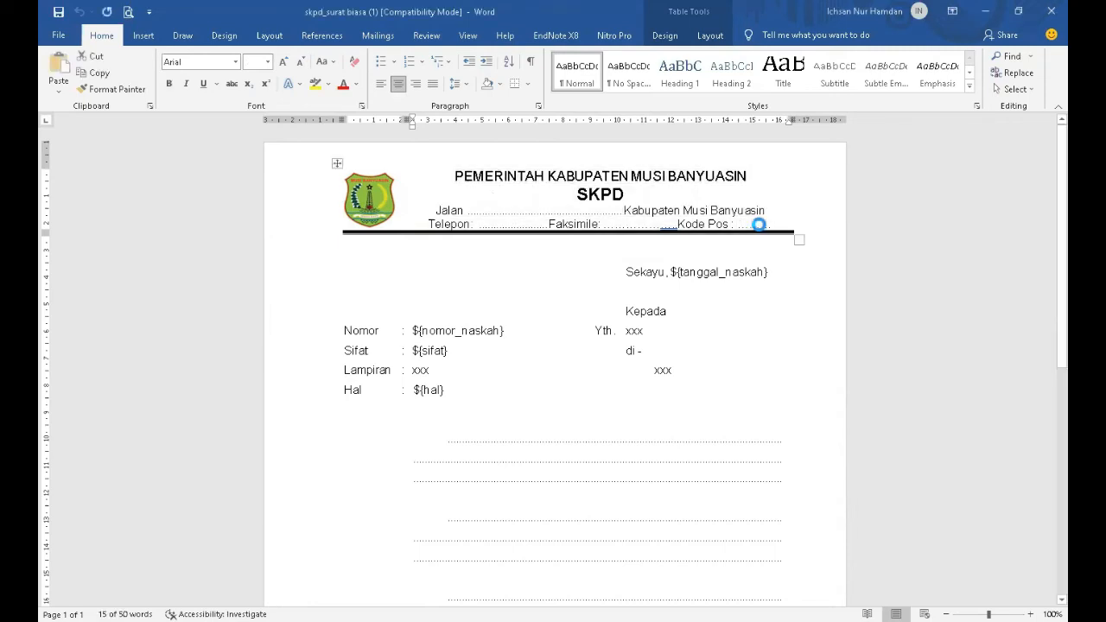
key("ctrl+v")
key("ctrl+z")
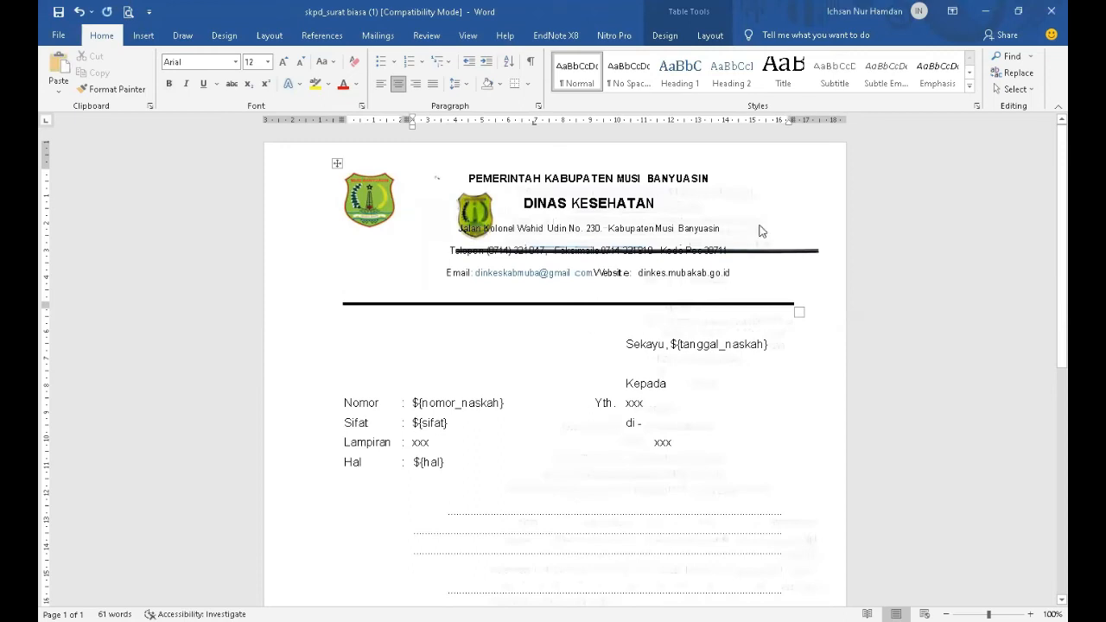
left_click(529, 239)
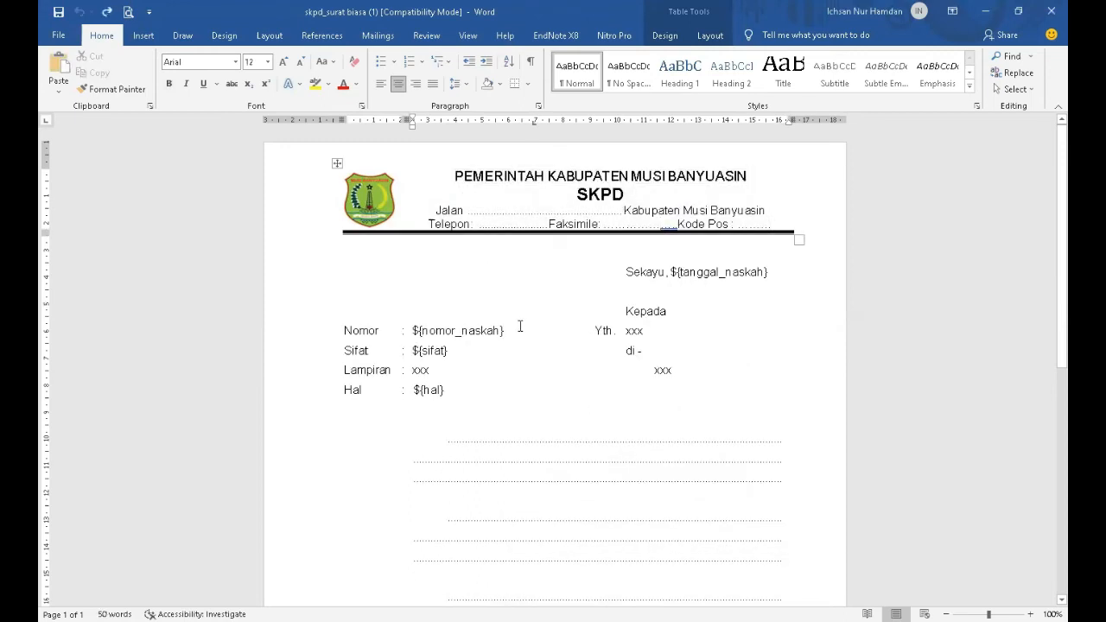
scroll(519, 323, "down", 2)
scroll(535, 296, "up", 1)
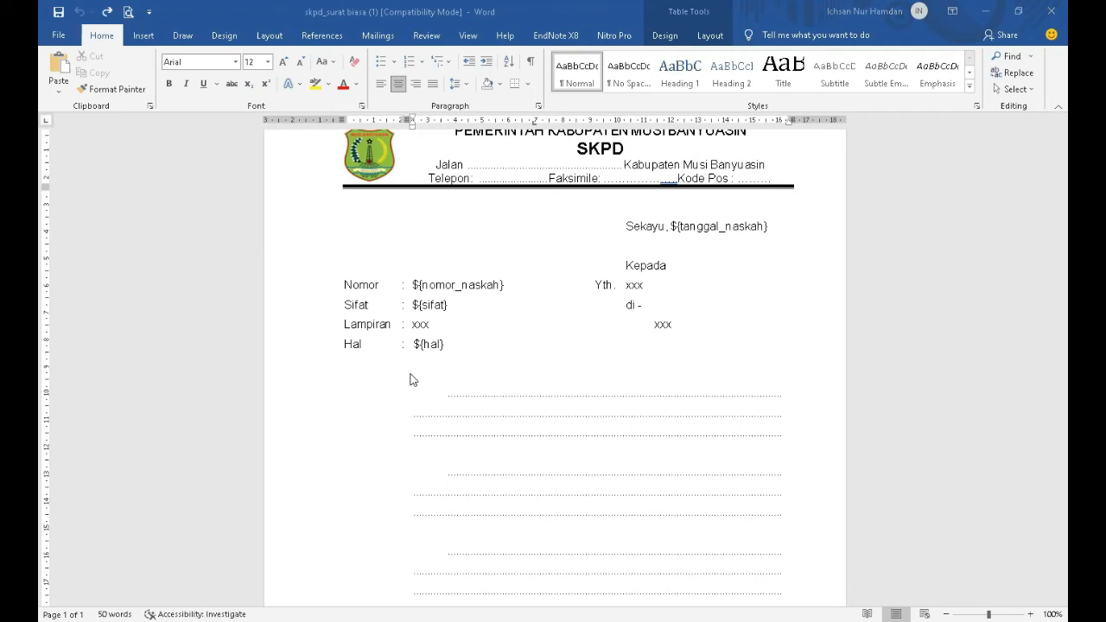
- Try pasting the copied text over the dotted body lines, then undo the pastes
left_click_drag(439, 395, 721, 439)
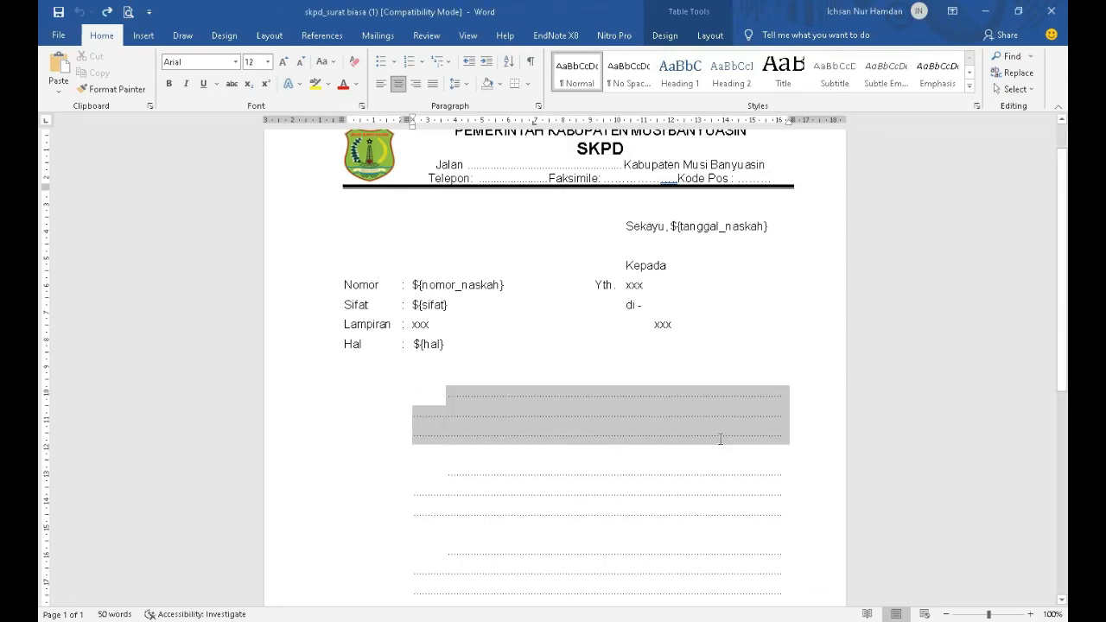
left_click(721, 439)
type("Dalam rangka meningkatkan Disiplin dan Kinerja ASN dan berdasarkan Peraturan Pemerintah Nomor 94 Tahun 2021 tentang Disiplin Pegawai Negeri Sipil serta Peraturan Kepala Badan Kepegawaian Negara Nomor 6 Tahun 2022 tentang Peraturan Pelaksanaan Peraturan Pemerintah Nomor 94 Tahun 2021 tentang Pegawai Negeri Sipil maka Dinas Kesehatan Kabupaten Musi Banyuasin Menindaklanjuti sebagai berikut:")
scroll(721, 437, "down", 3)
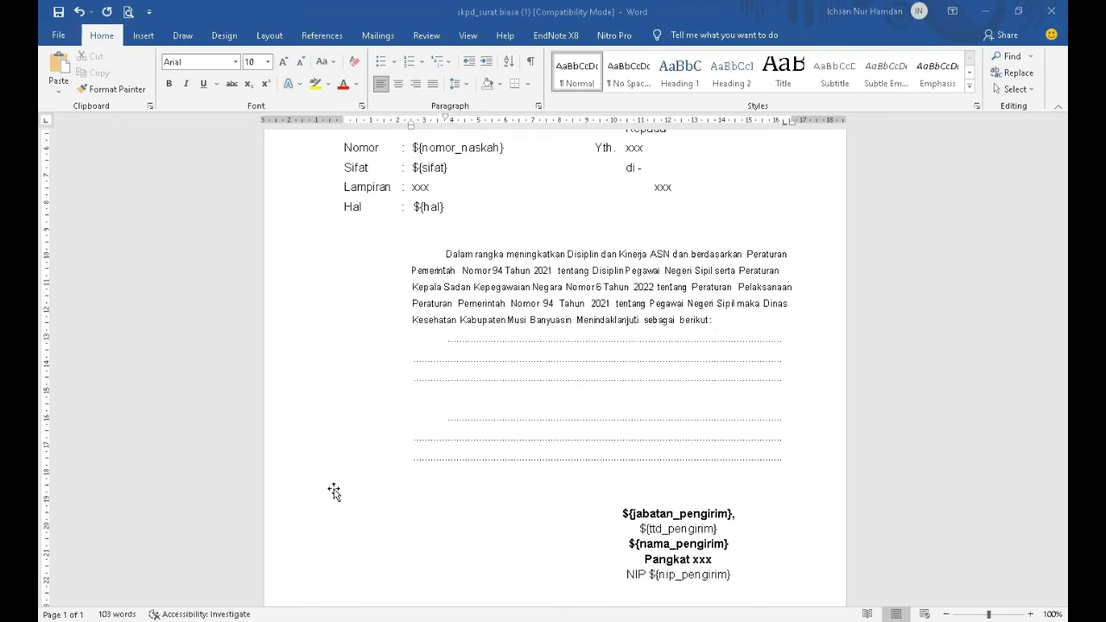
left_click_drag(455, 348, 775, 449)
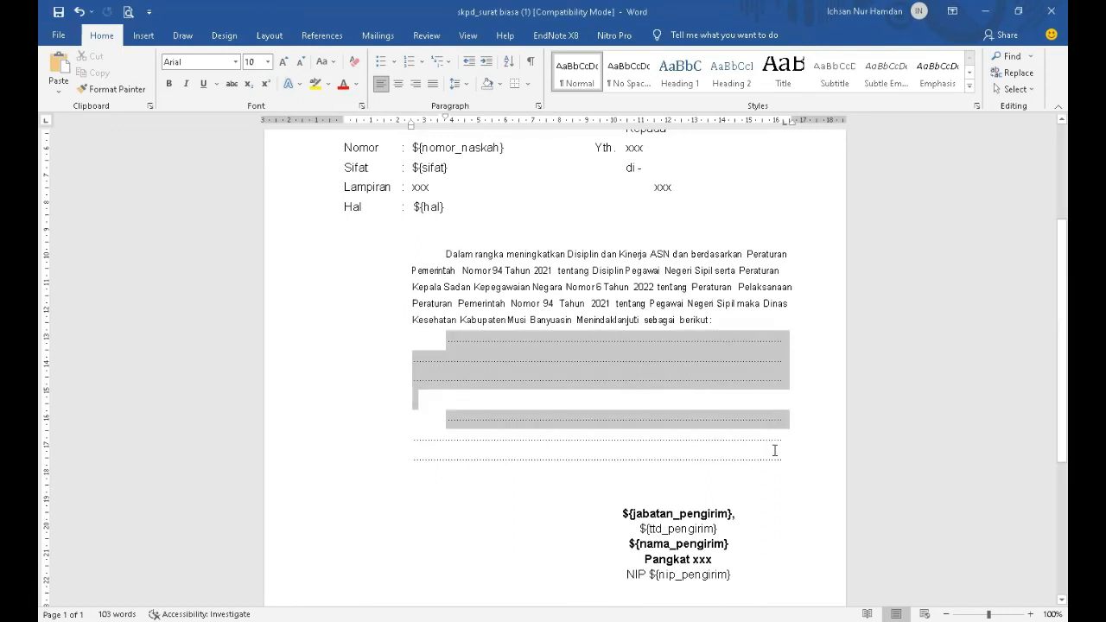
type("Perubahan terhadap jam kerja dan batas toleransi absensi E-Presensi  sebagaimana himbauan terdahulu dari Jam 07.30 WIB sampai dengan Jam  08.00 WIB bertentangan dengan ketentuan Peraturan Pemerintah sebagaimana disebutkan diatas; Terhitung mulai tanggal 01 Juli 2022 setingan absensi E-Presensi sesuai dengan jam kerja di Lingkungan Pemerintah Kabupaten Musi Banyuasin; a. Jam Kerja dengan 5 Hari Kerja :")
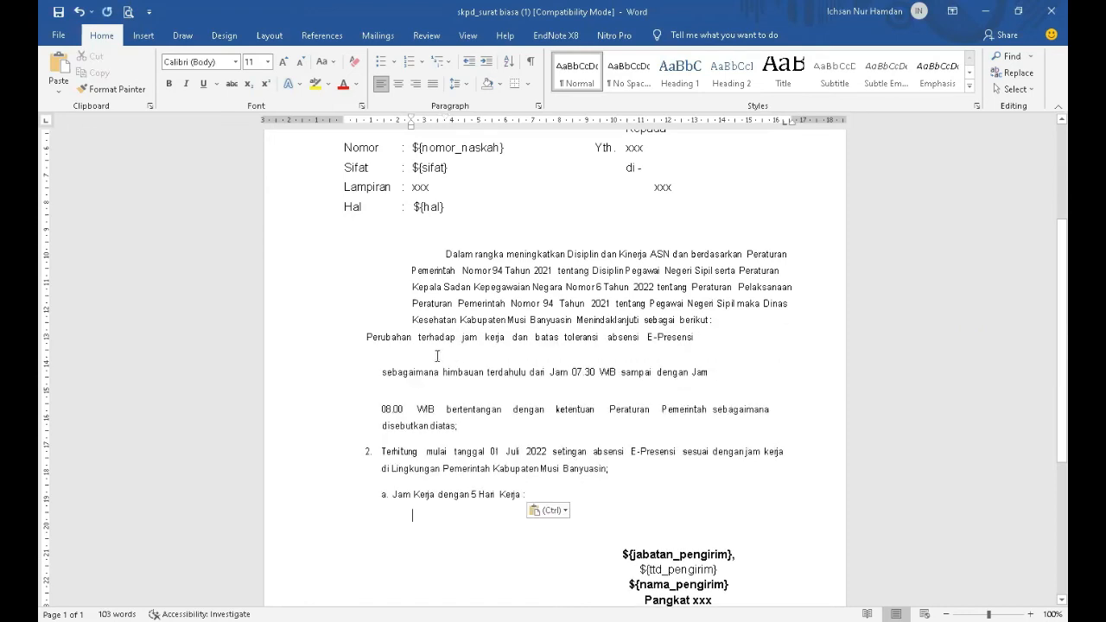
key("ctrl+z")
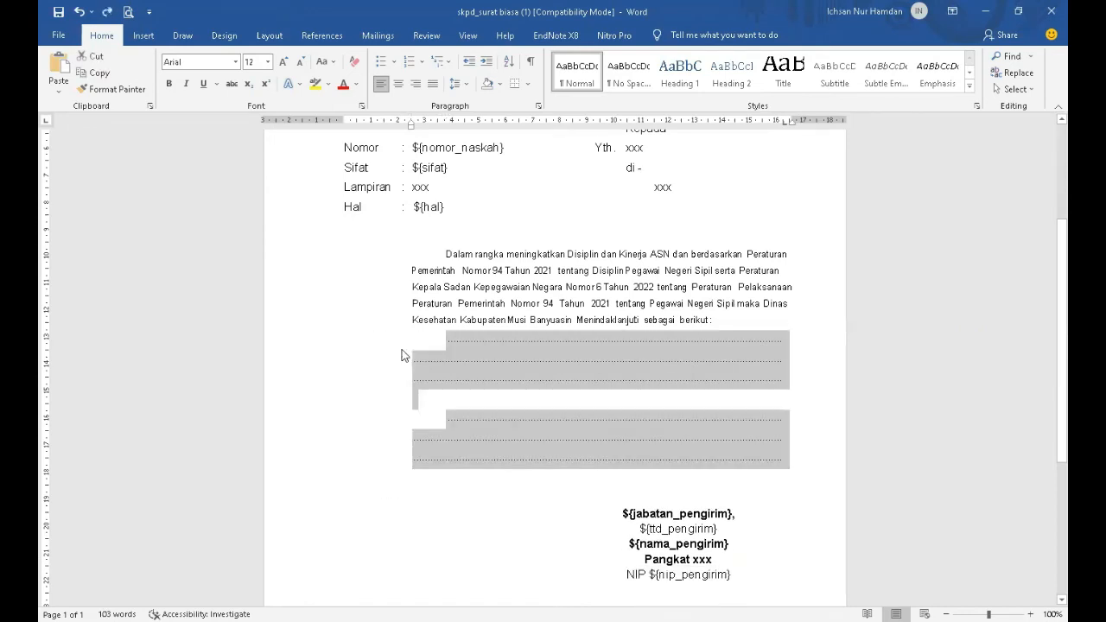
left_click(401, 355)
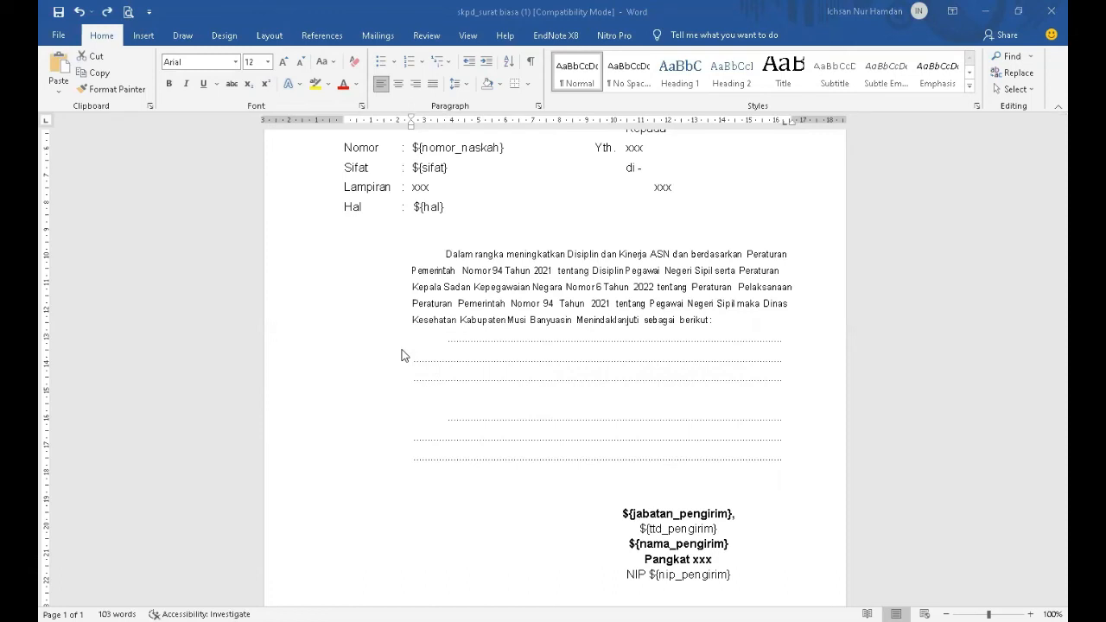
left_click(731, 323)
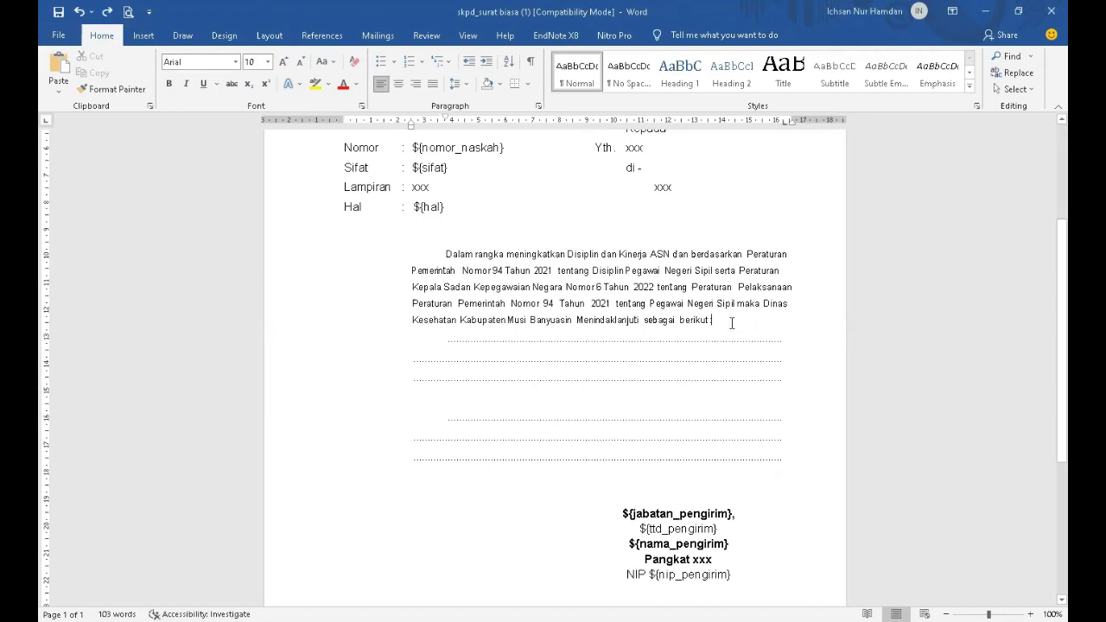
type("1. Perubahan terhadap jam kerja dan batas toleransi absensi E-Presensi sebagaimana himbauan terdahulu dari Jam 07.30 WIB sampai dengan Jam 08.00 WIB bertentangan dengan ketentuan Peraturan Pemerintah sebagaimana disebutkan diatas; 2. Terhitung mulai tanggal 01 Juli 2022 setingan absensi E-Presensi sesuai dengan jam kerja di Lingkungan Pemerintah Kabupaten Musi Banyuasin; a. Jam Kerja dengan 5 Hari Kerja : (Senin s/d Kamis) Jam 07.30 WIB s/d 16.00 WIB (Jum'at) Jam 07.30 WIB s/d 16.30 WIS b. Jam Kerja dengan 6 Hari Kerja : (Senin s/d Sabtu) Jam 07.30 WIB s/d 14.00 WIB")
key("ctrl+z")
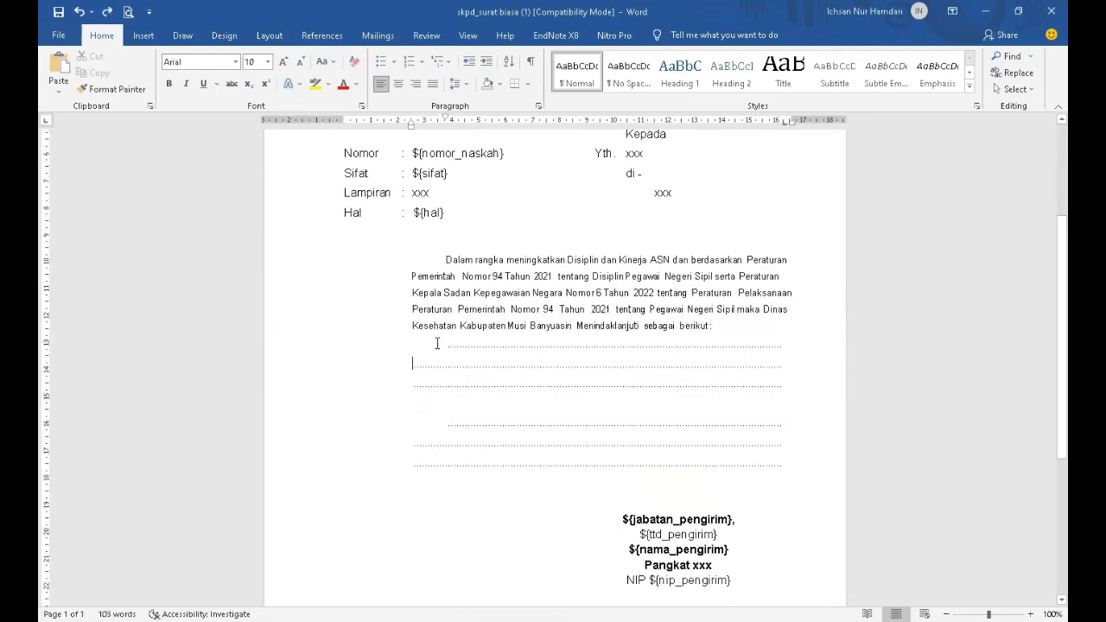
- Type 'dst' at the start of both dotted lines and delete the empty line between them
left_click_drag(446, 346, 507, 387)
type("dst")
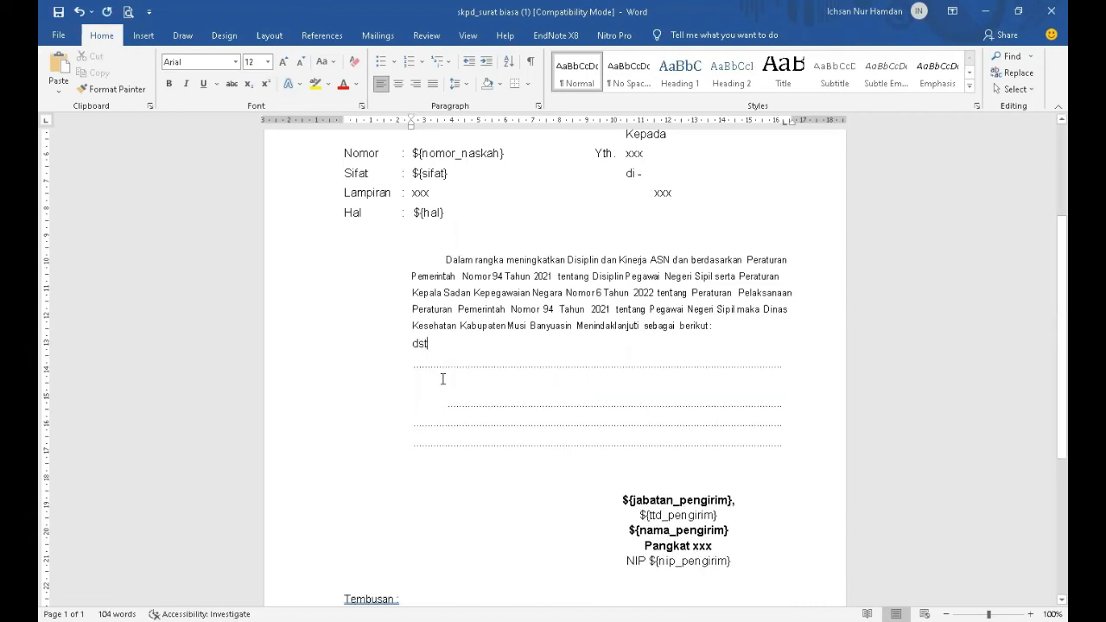
key("ctrl+z")
left_click(460, 348)
type("dss")
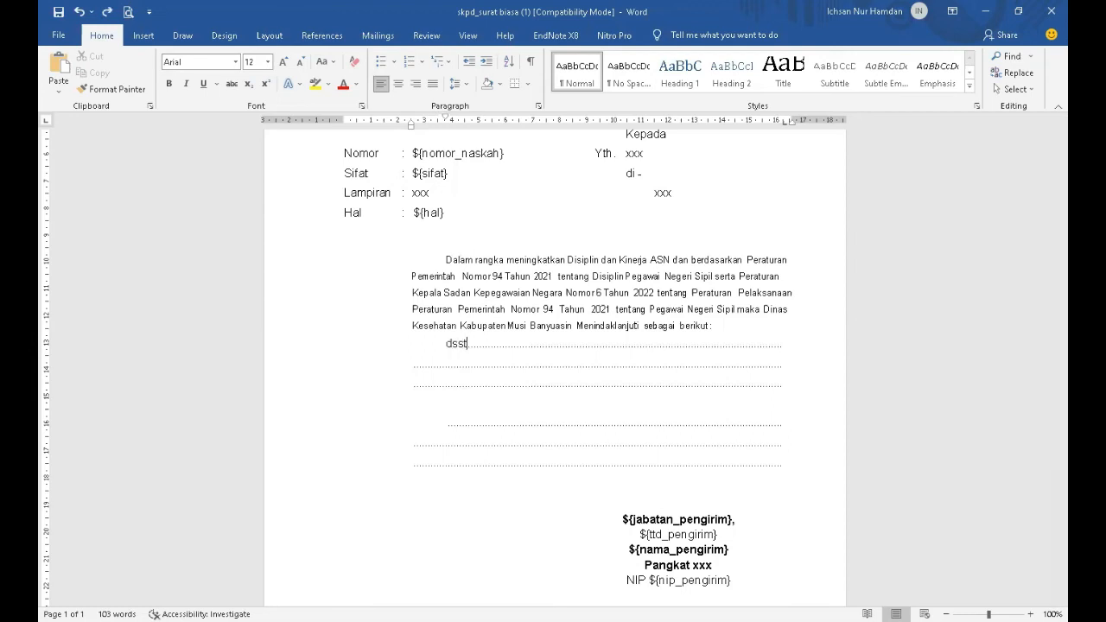
key("BackSpace")
type("t")
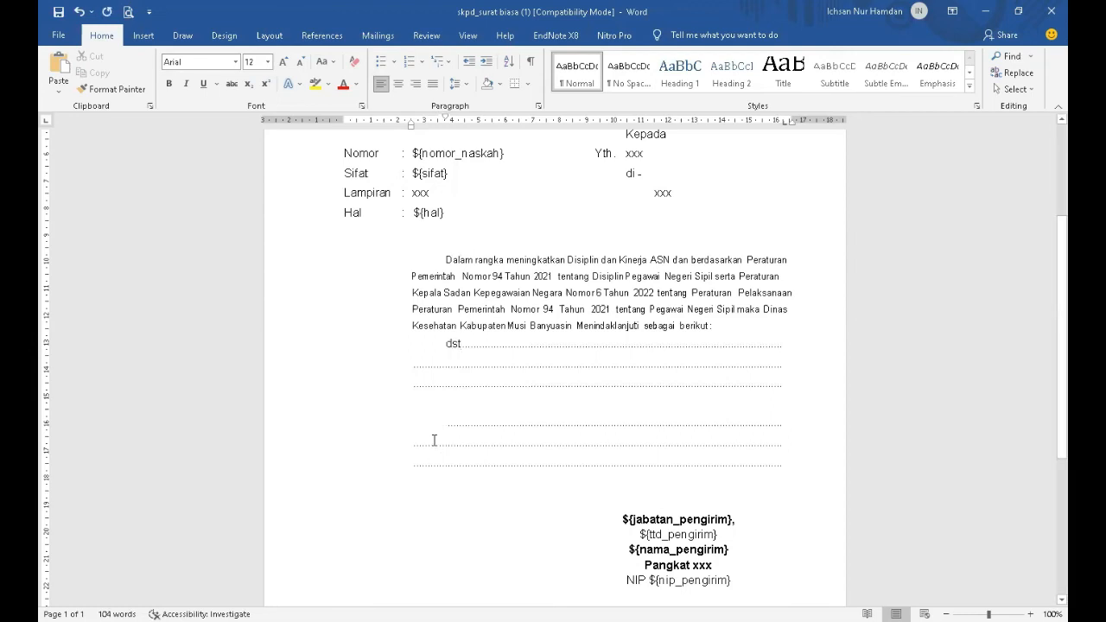
left_click(463, 406)
key("Delete")
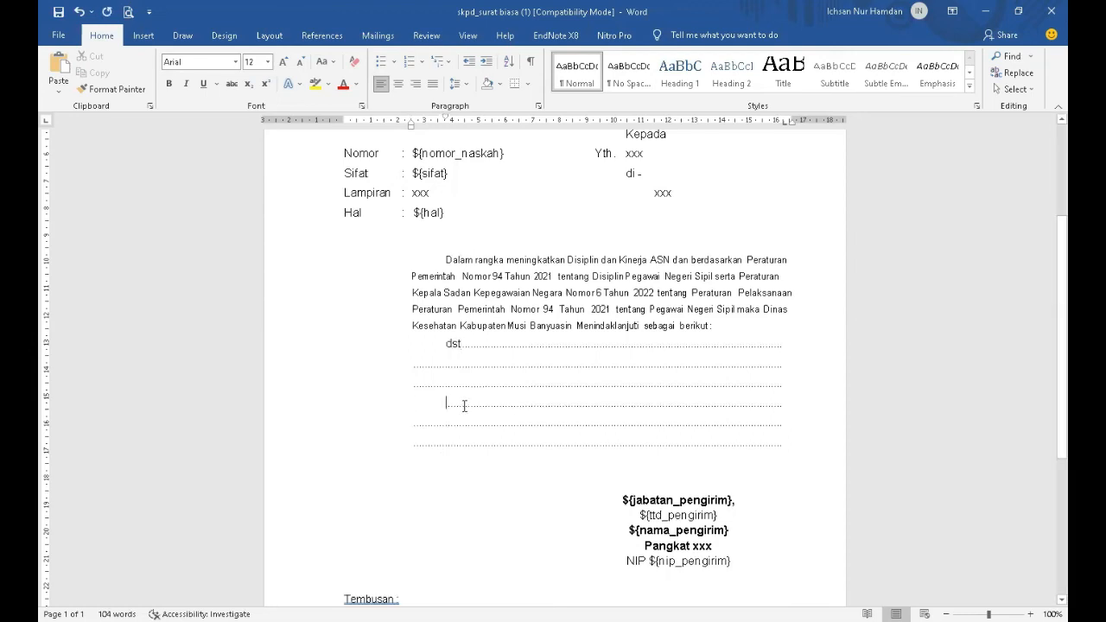
type("dst")
scroll(546, 313, "up", 2)
left_click_drag(428, 284, 412, 285)
- Fill Lampiran with '-', addressee 'Kepala Puskesmas Balai Agung', and location 'Sekayu'
double_click(421, 285)
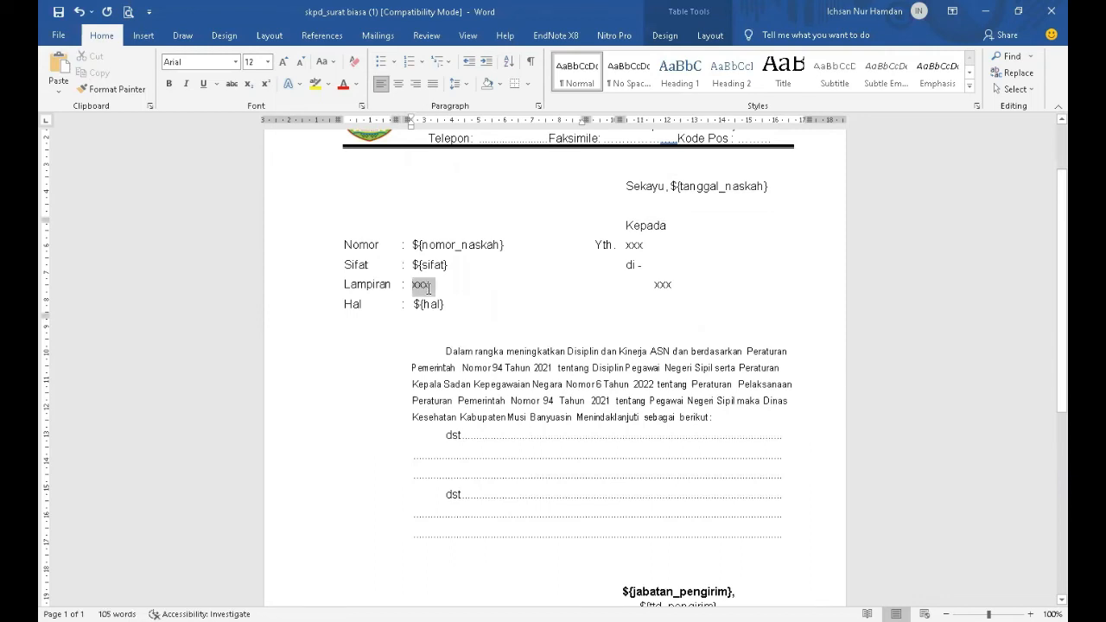
type("-")
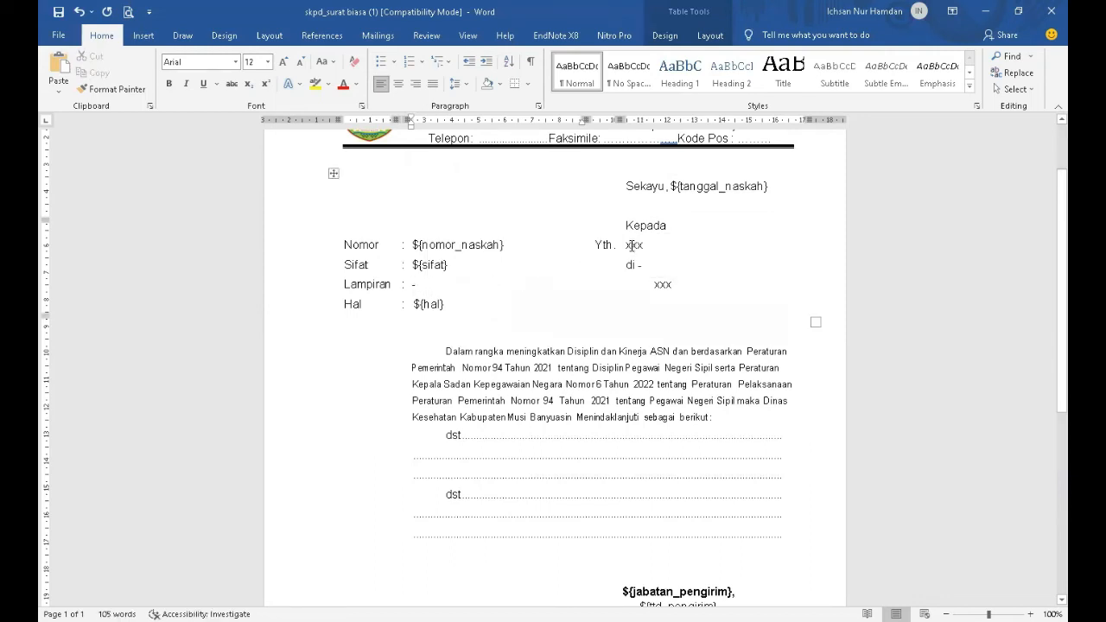
left_click(622, 248)
left_click_drag(626, 247, 641, 248)
type("Kepala Puskesmas")
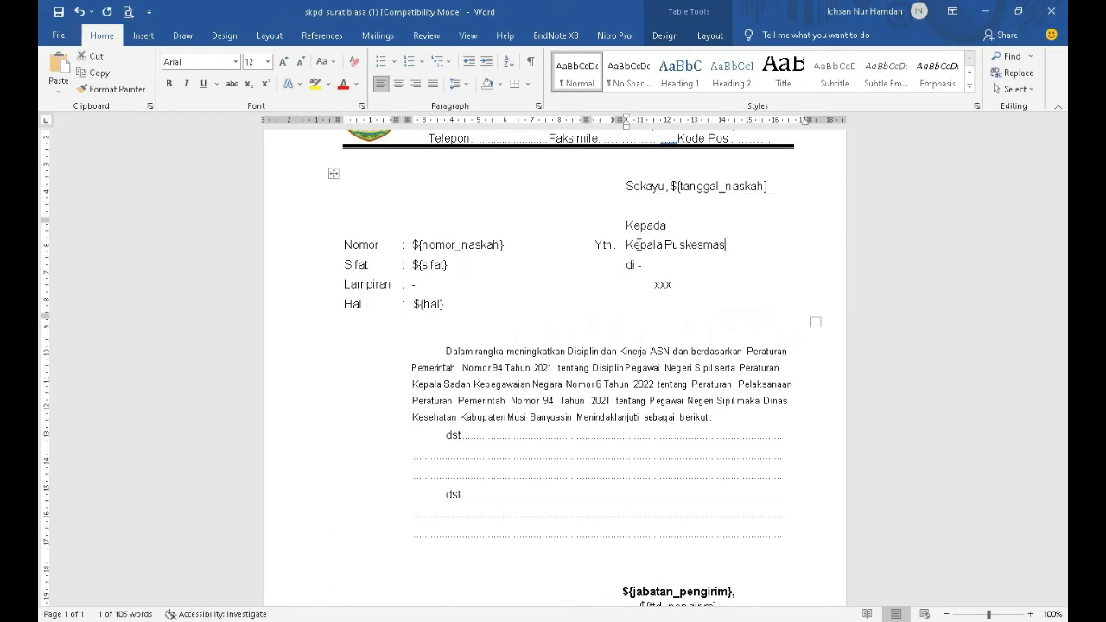
type(" Balai Agung")
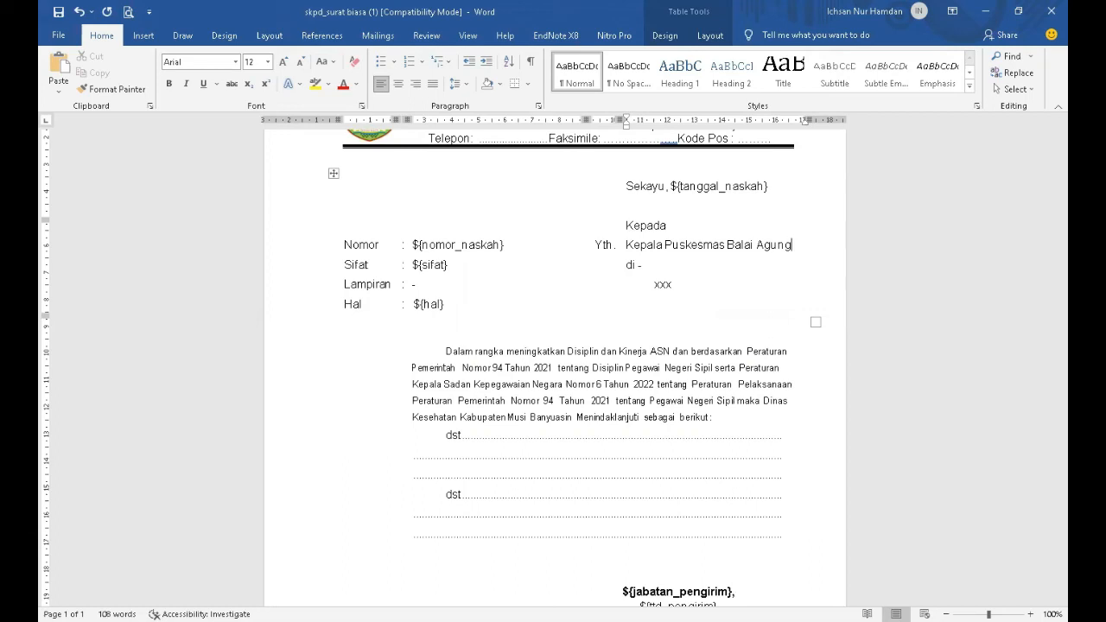
double_click(666, 287)
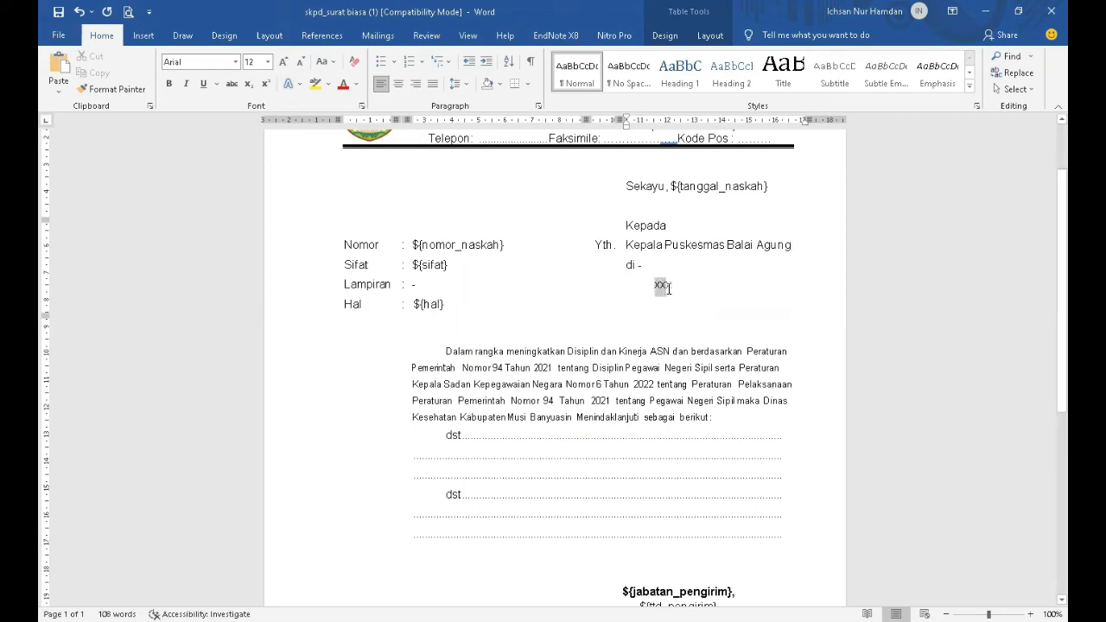
type("Sekayu")
- Change the letterhead's SKPD to 'DINAS KESEHATAN'
left_click(610, 318)
scroll(610, 318, "up", 2)
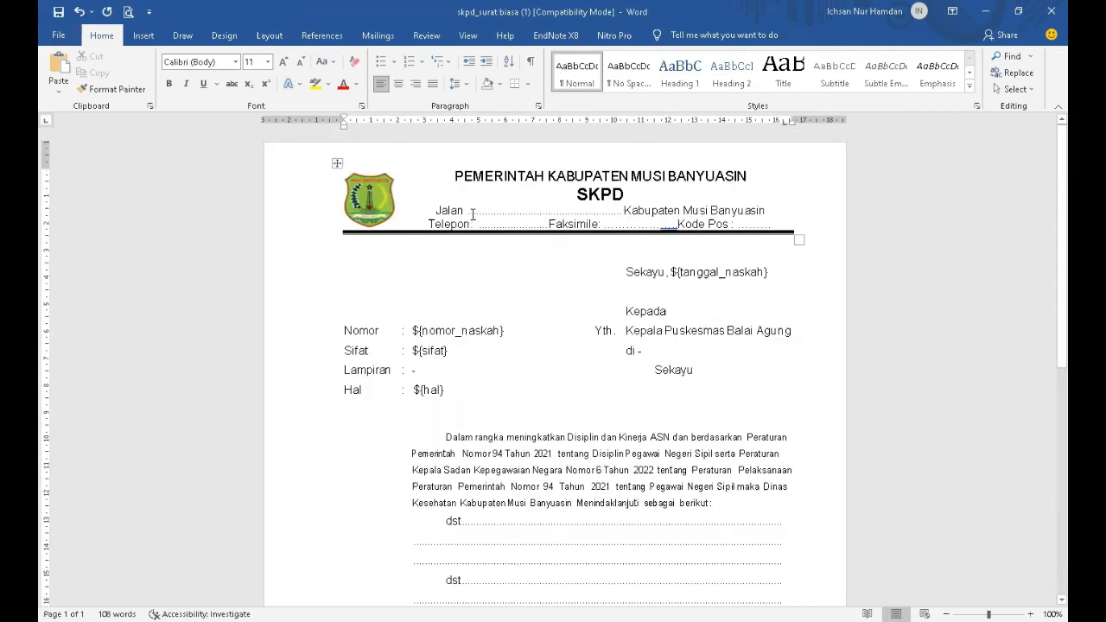
double_click(591, 196)
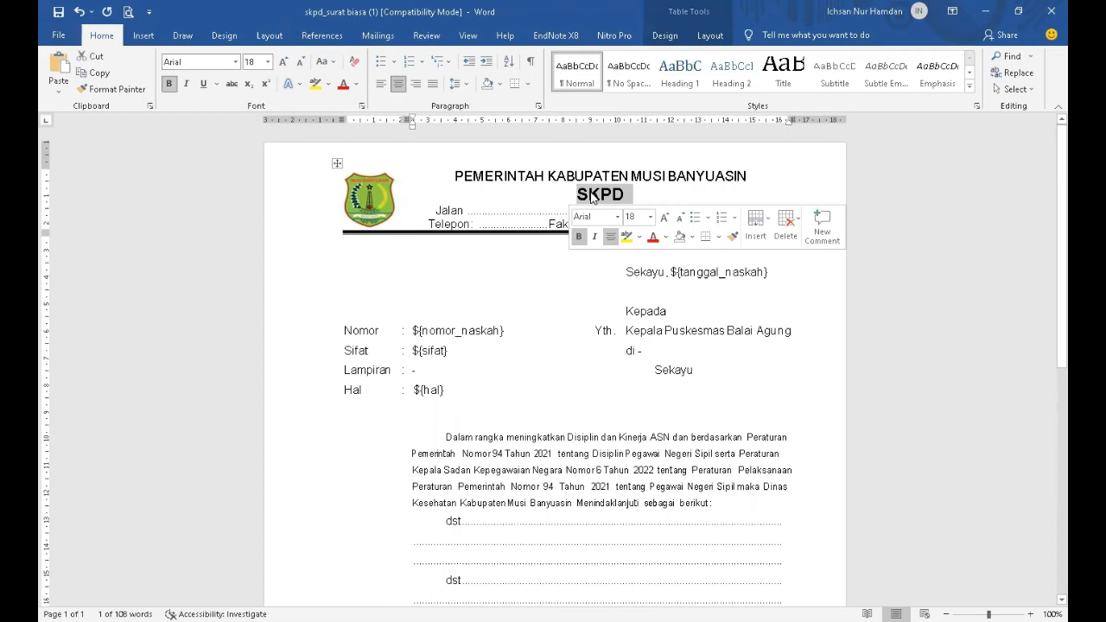
type("DINAS KESEHATAN")
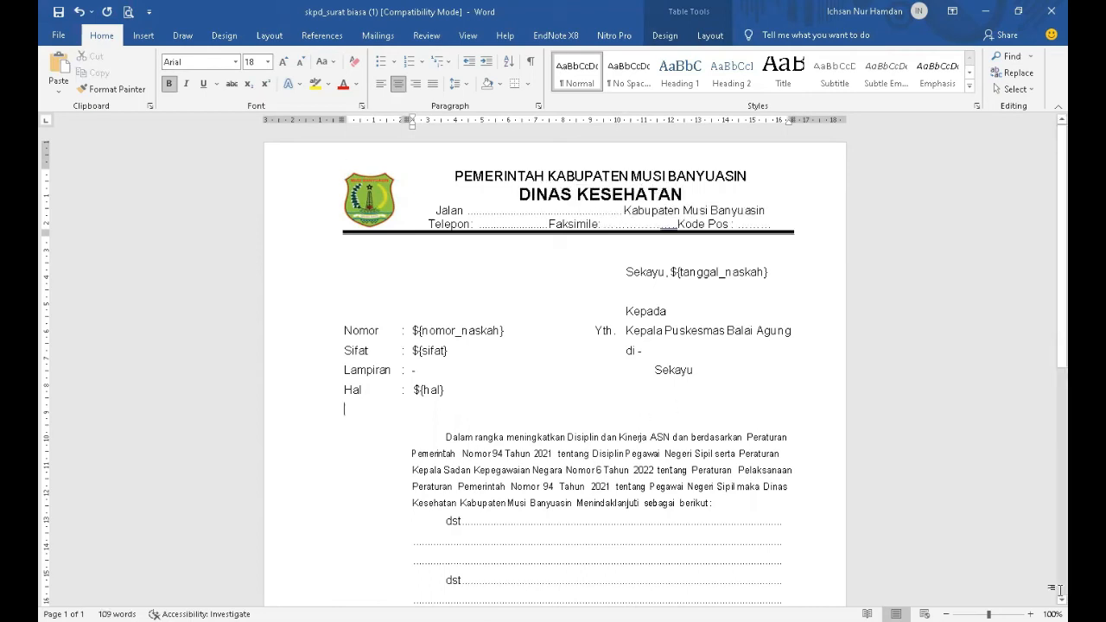
scroll(364, 559, "down", 8)
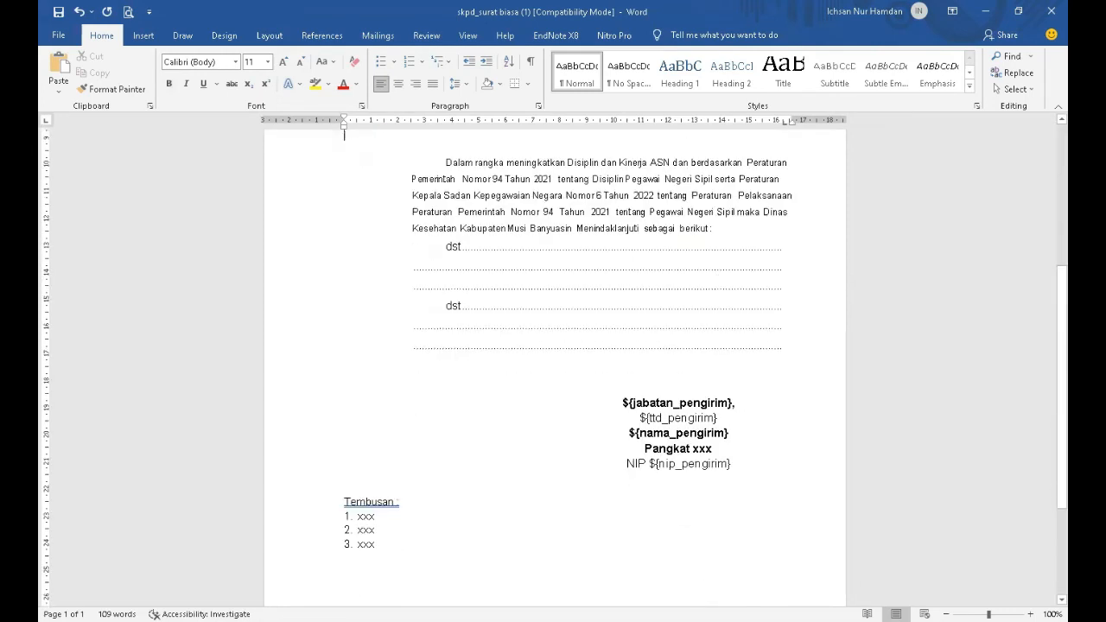
- Delete the Tembusan heading and its three items
scroll(363, 559, "up", 1)
scroll(364, 560, "down", 2)
left_click_drag(372, 379, 329, 342)
key("Delete")
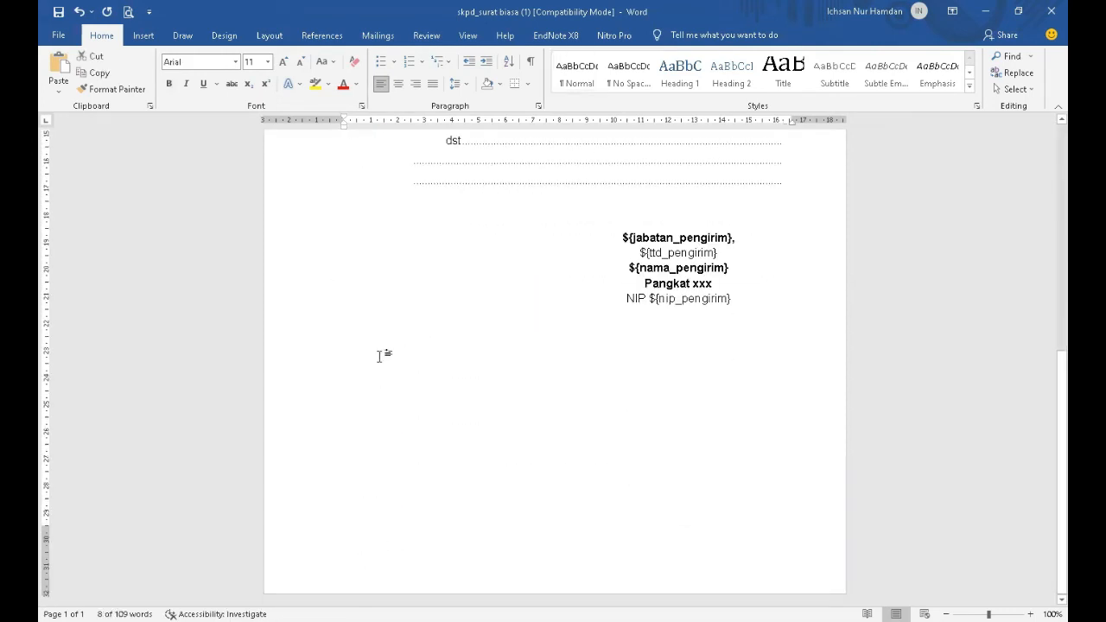
- Replace 'Pangkat xxx' in the signature block with 'Pembina Tk.I'
left_click(569, 367)
left_click_drag(642, 282, 714, 286)
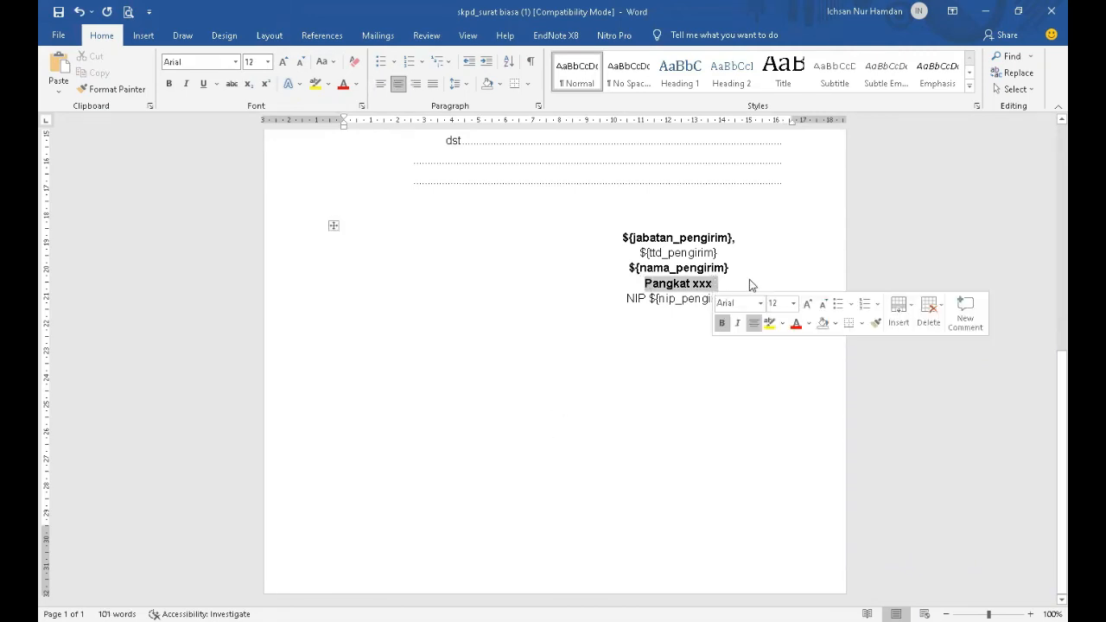
key("Left")
key("shift+Right")
key("shift+Right")
key("shift+Right")
key("shift+Right")
key("shift+Right")
key("shift+Right")
key("shift+Right")
key("shift+Right")
key("shift+Right")
key("shift+Right")
key("shift+Right")
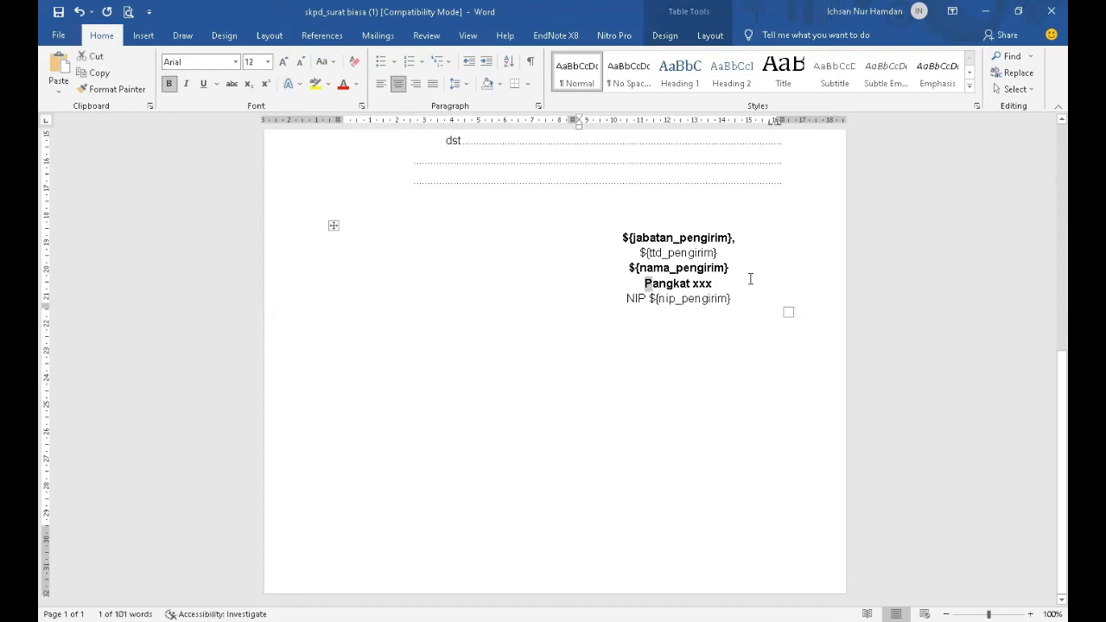
type("Pembina Tk")
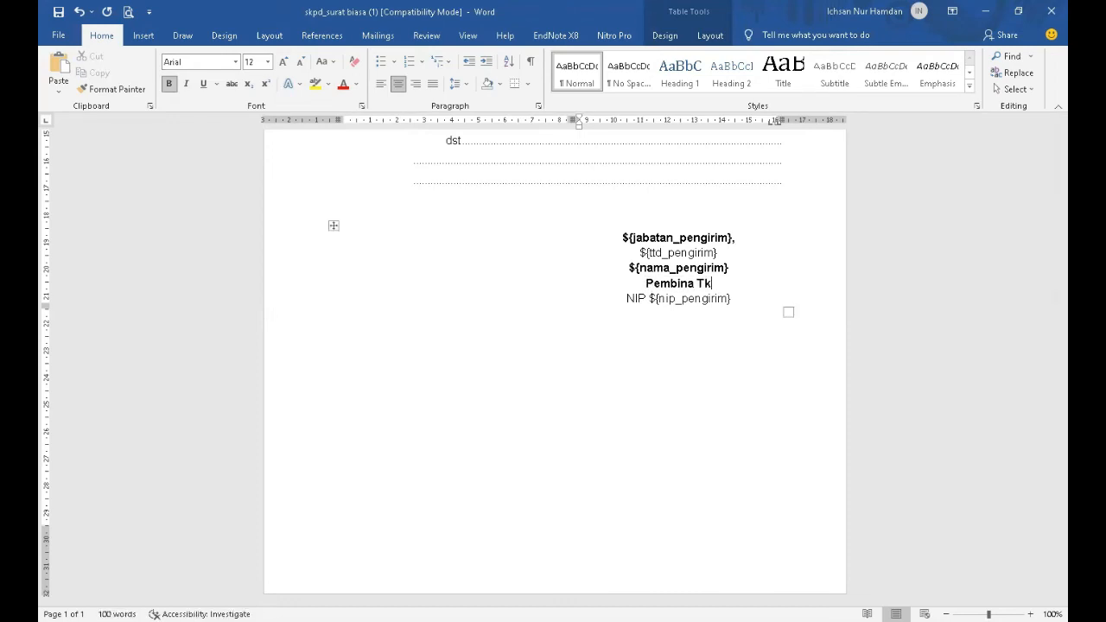
type(".I")
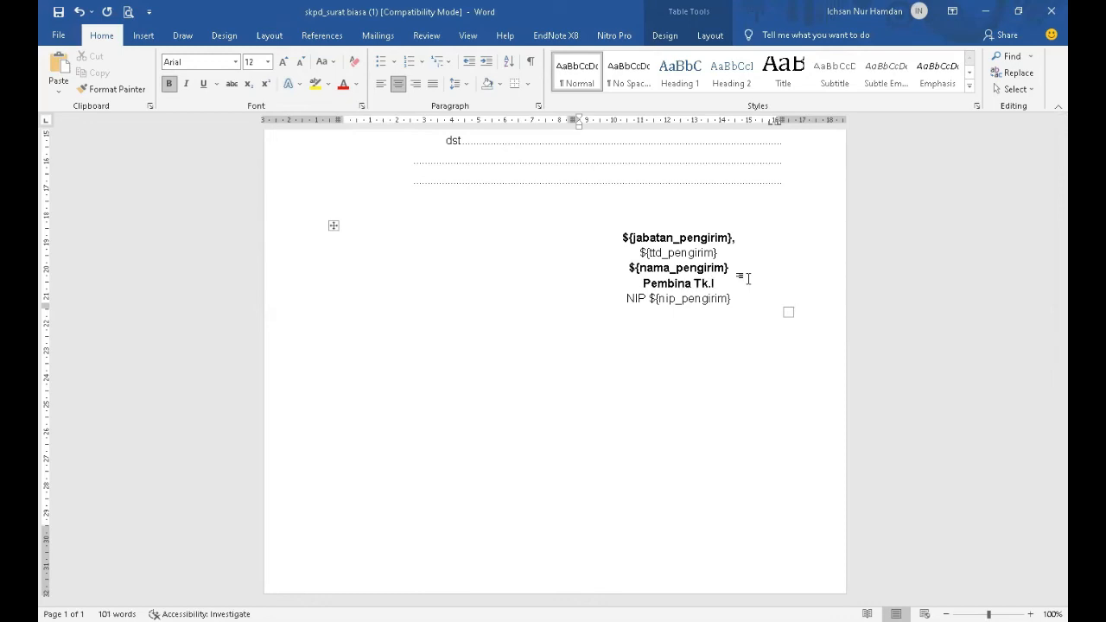
left_click_drag(624, 237, 739, 239)
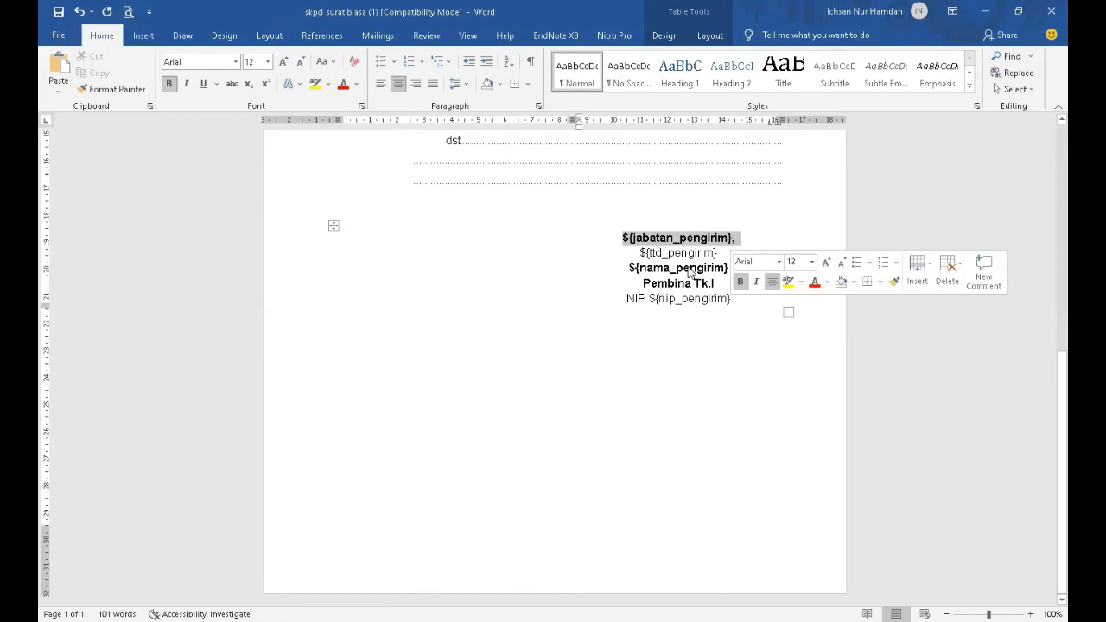
left_click_drag(630, 267, 730, 268)
left_click(630, 356)
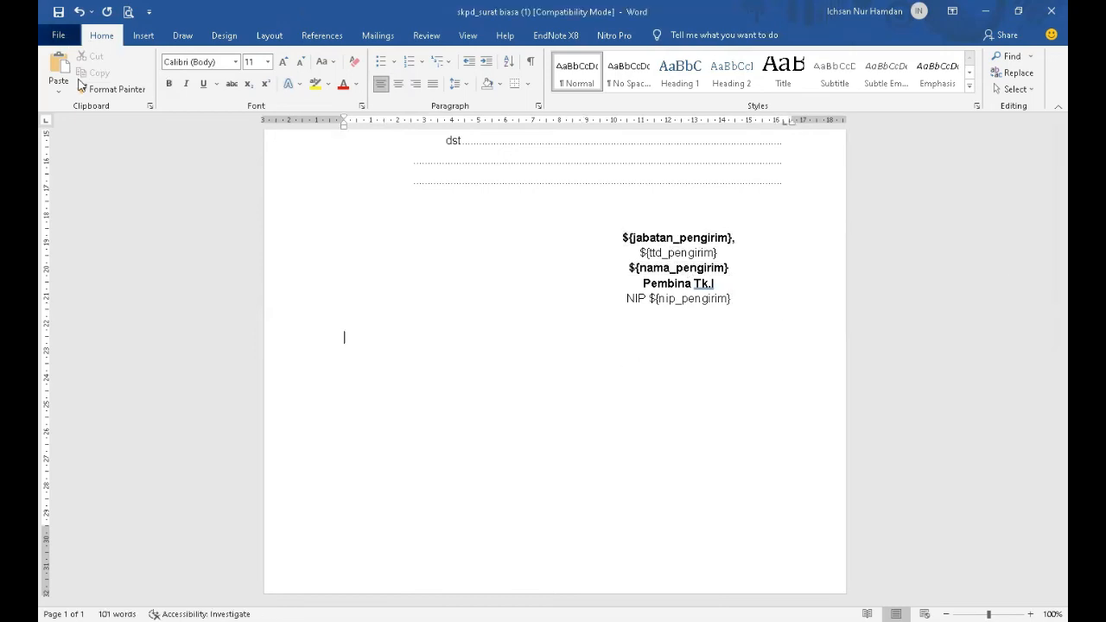
- Save the letter as Word document 'surat latihan' in the Downloads folder via Save As
left_click(58, 35)
left_click(101, 220)
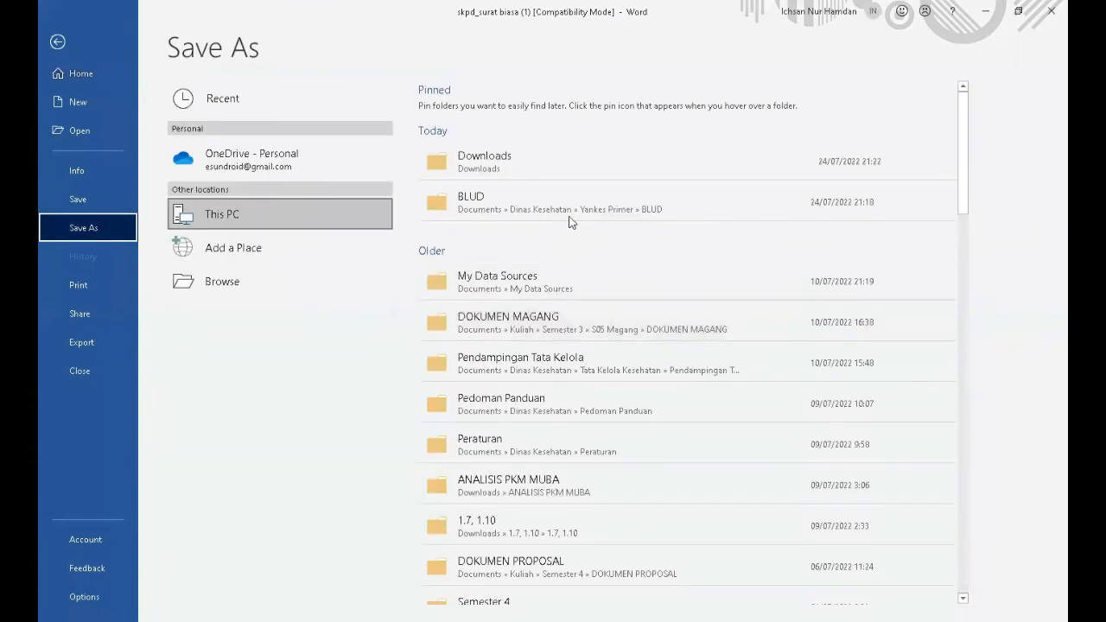
left_click(522, 177)
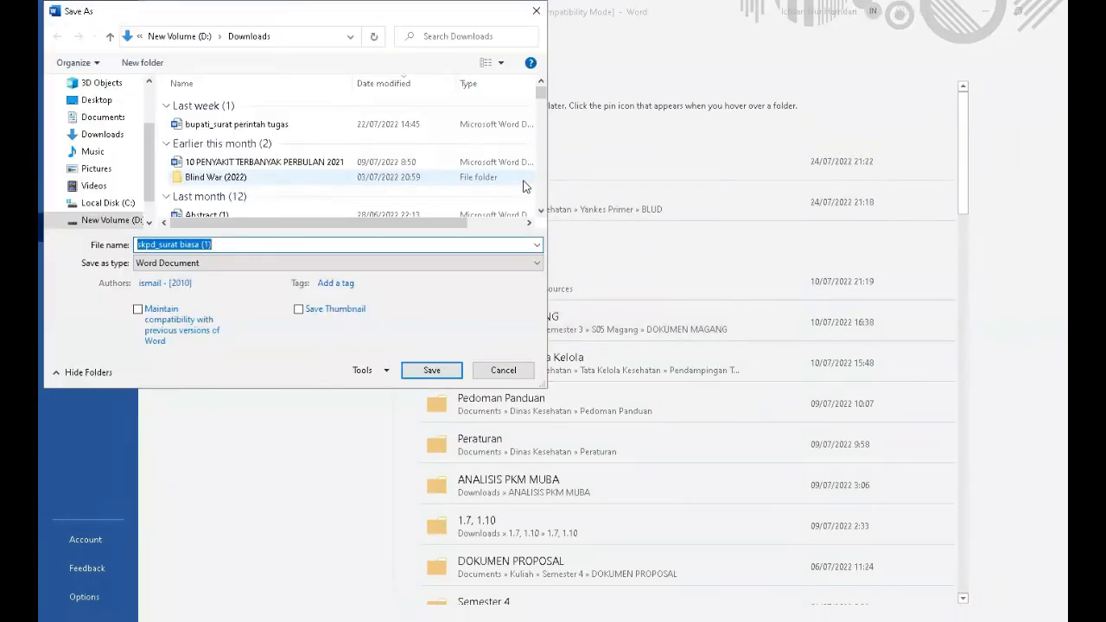
type("surat latihan")
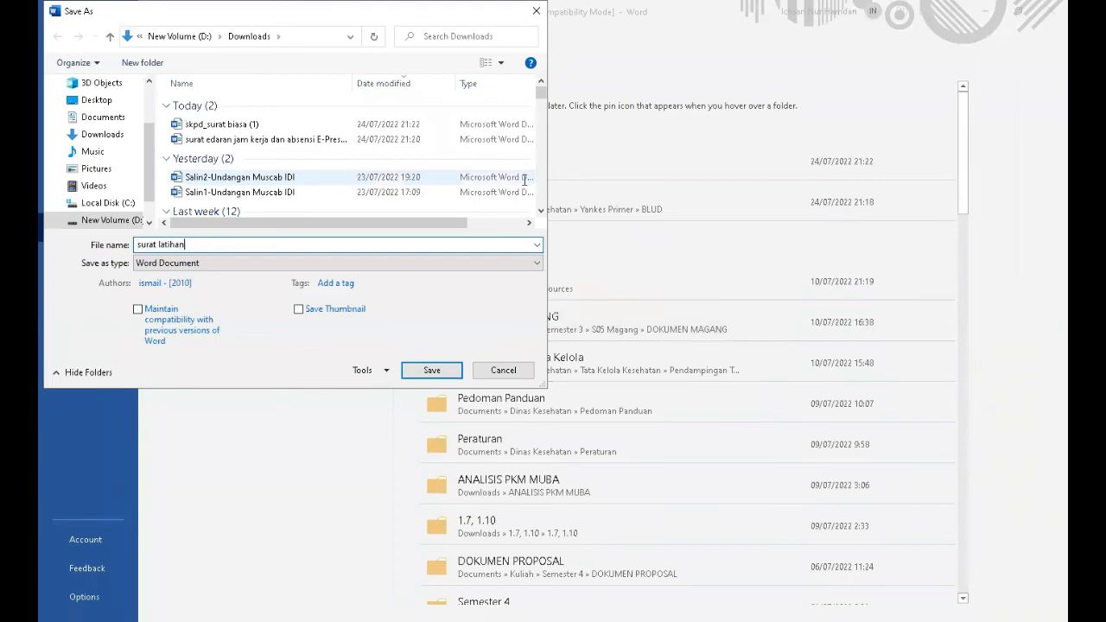
key("Return")
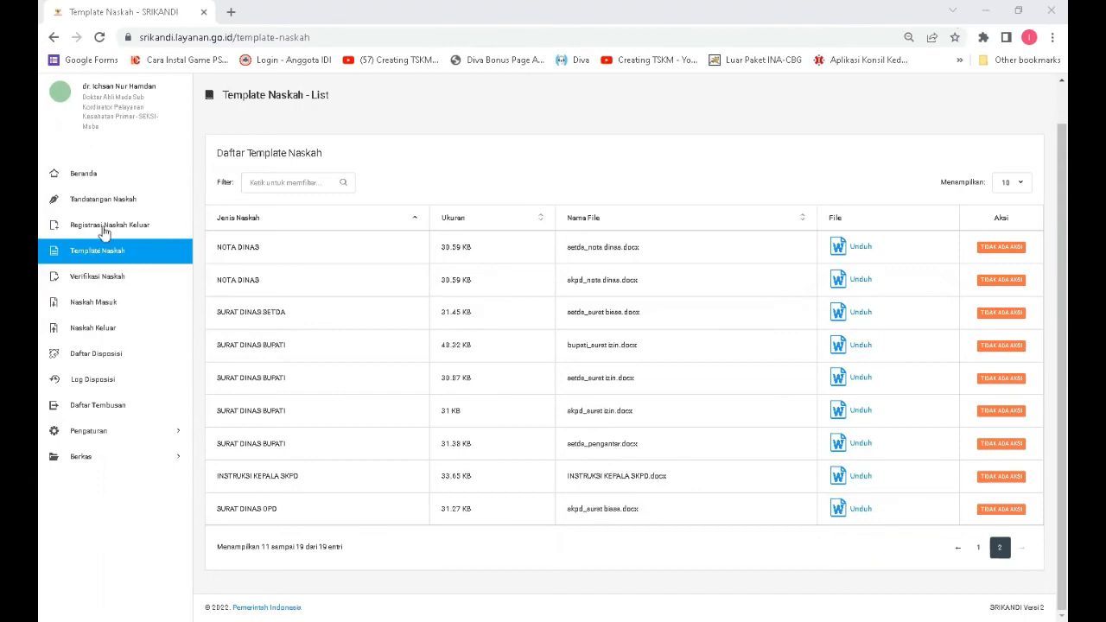
- Open Registrasi Naskah Keluar from the sidebar to get the empty outgoing-letter form
left_click(104, 227)
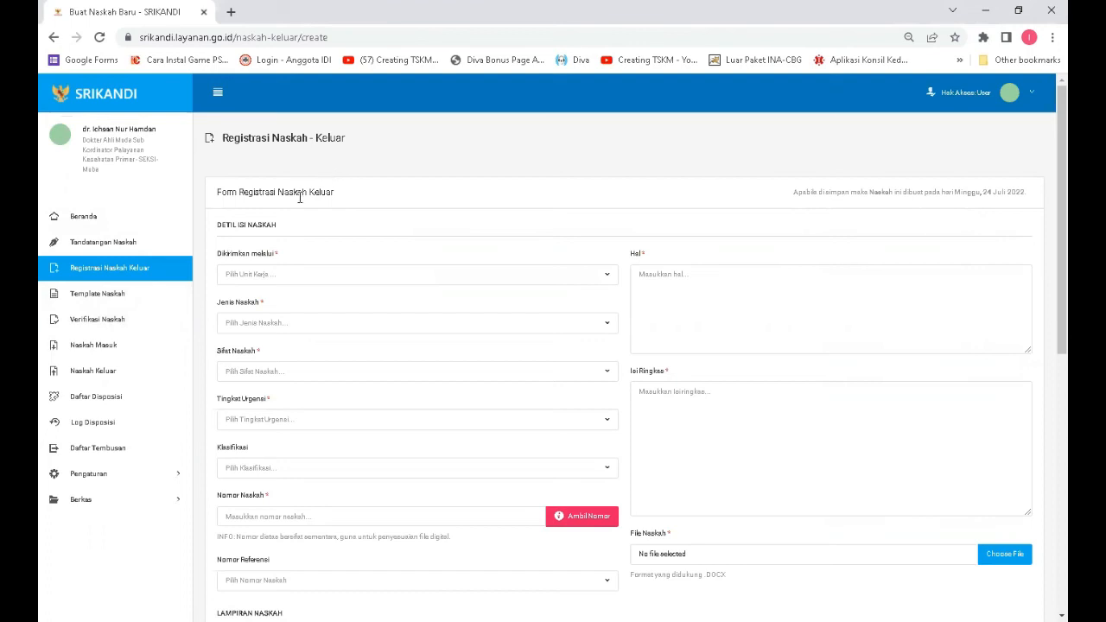
scroll(337, 250, "down", 2)
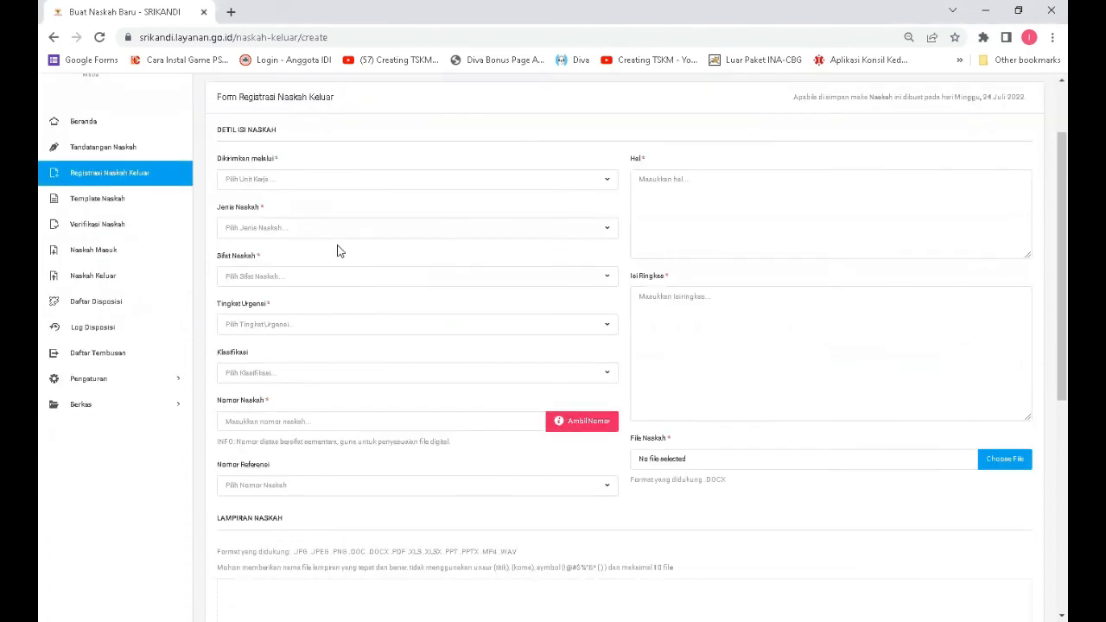
- Choose the district health office as sending unit and SURAT DINAS OPD as letter type
left_click(337, 181)
type("di")
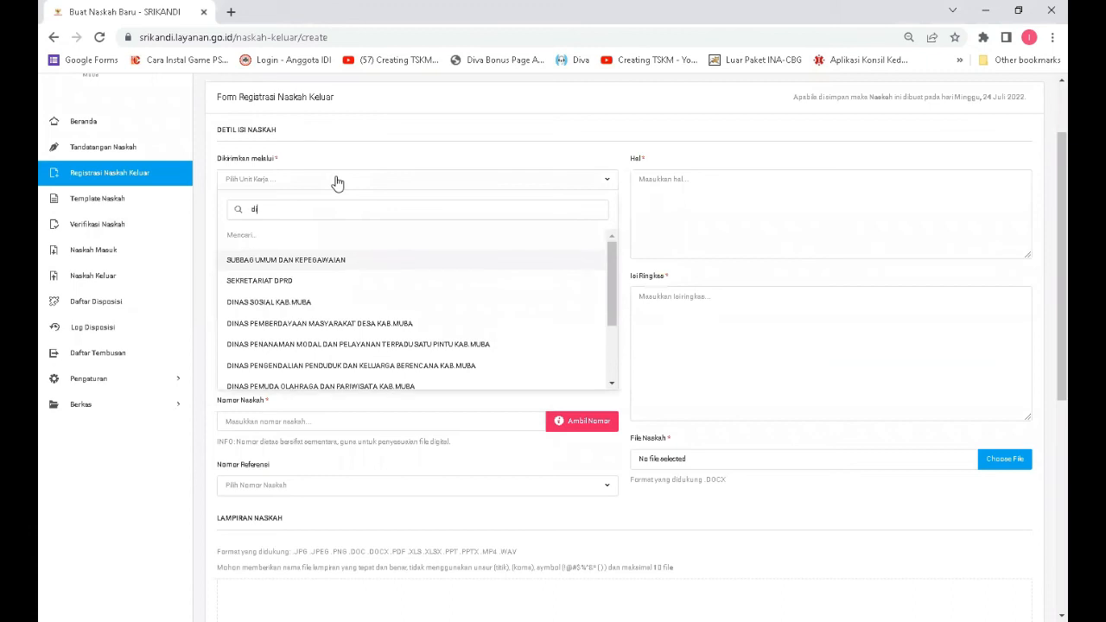
type("nas kese")
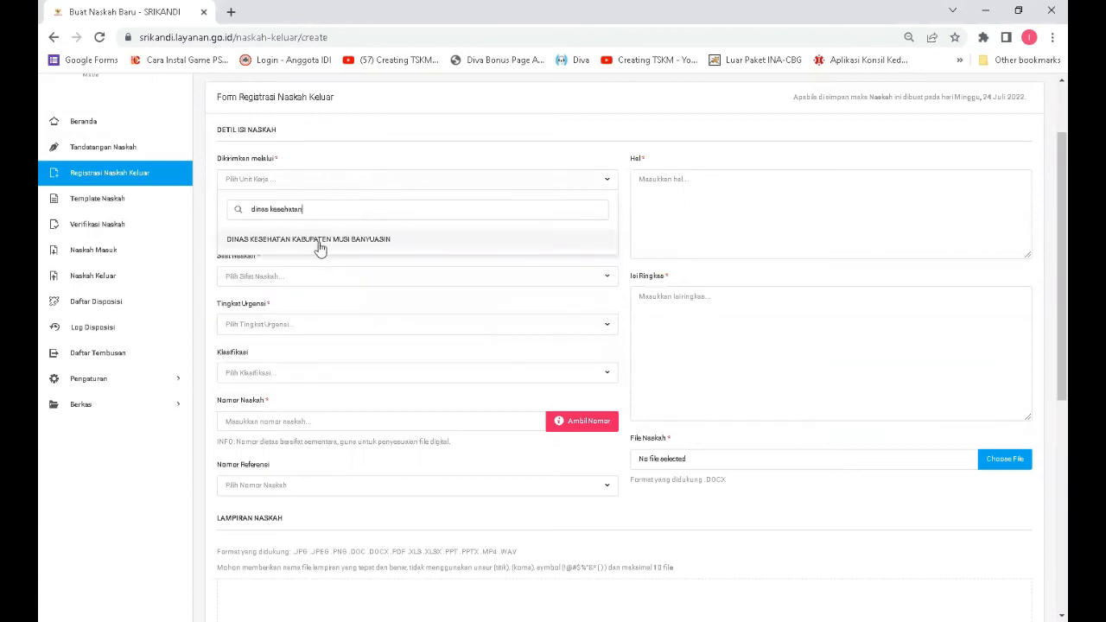
left_click(319, 247)
left_click(293, 237)
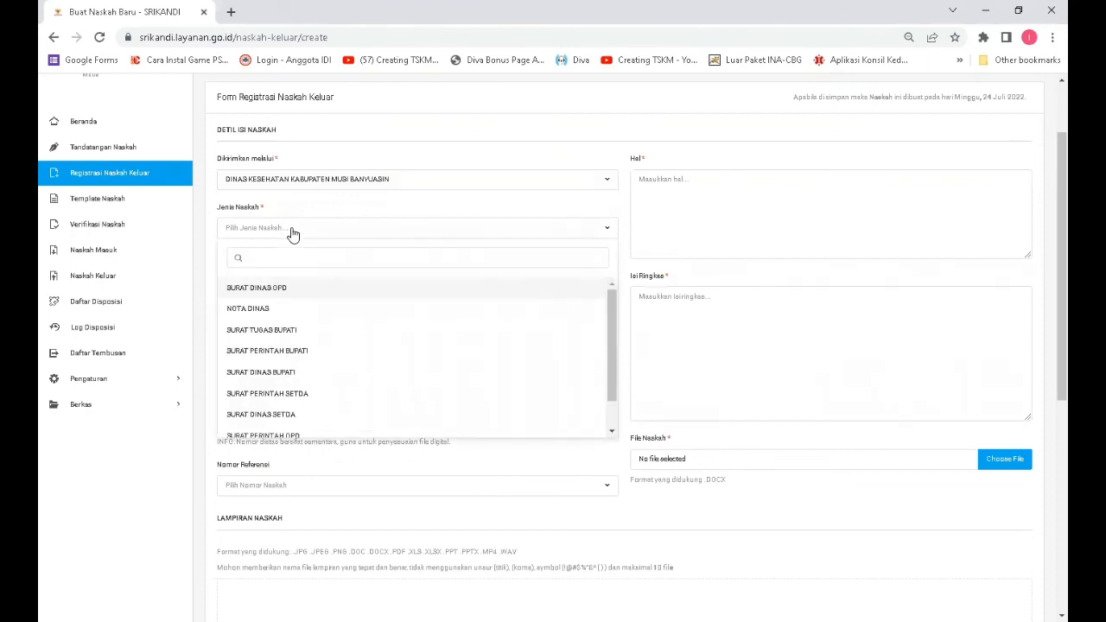
scroll(321, 307, "down", 1)
scroll(321, 307, "up", 1)
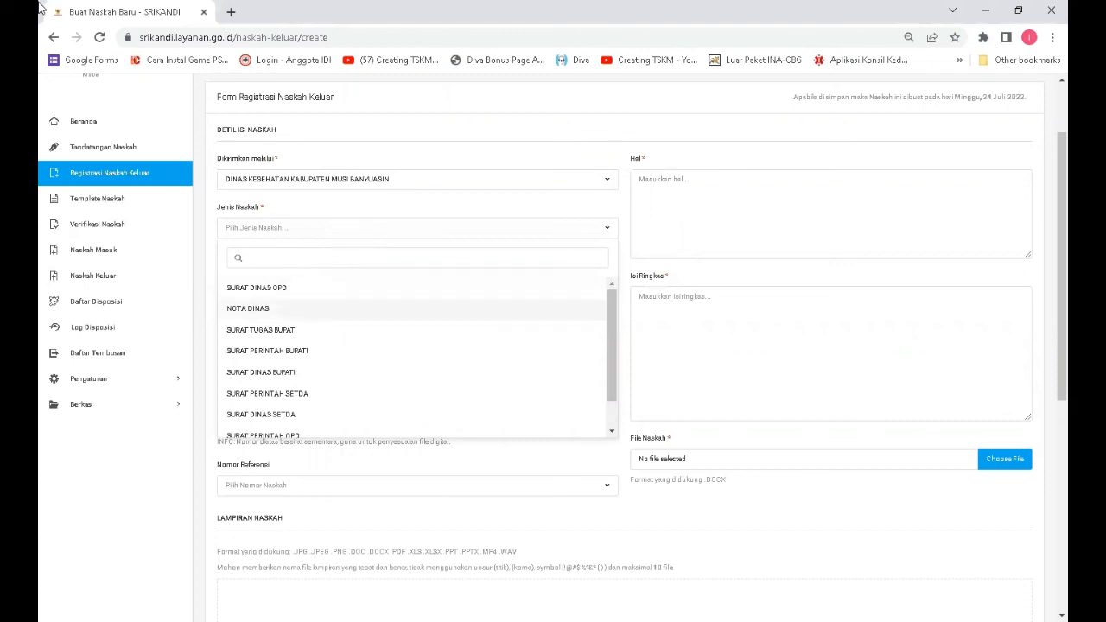
left_click(263, 290)
- Set both the letter's nature (Sifat) and urgency to Biasa
left_click(338, 276)
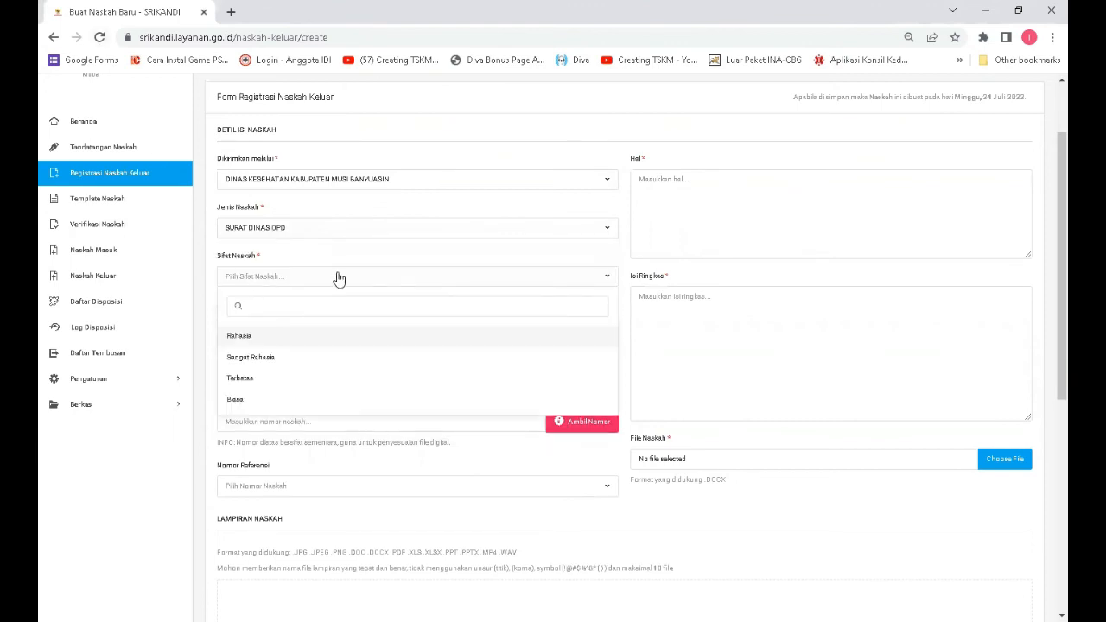
left_click(238, 402)
left_click(271, 329)
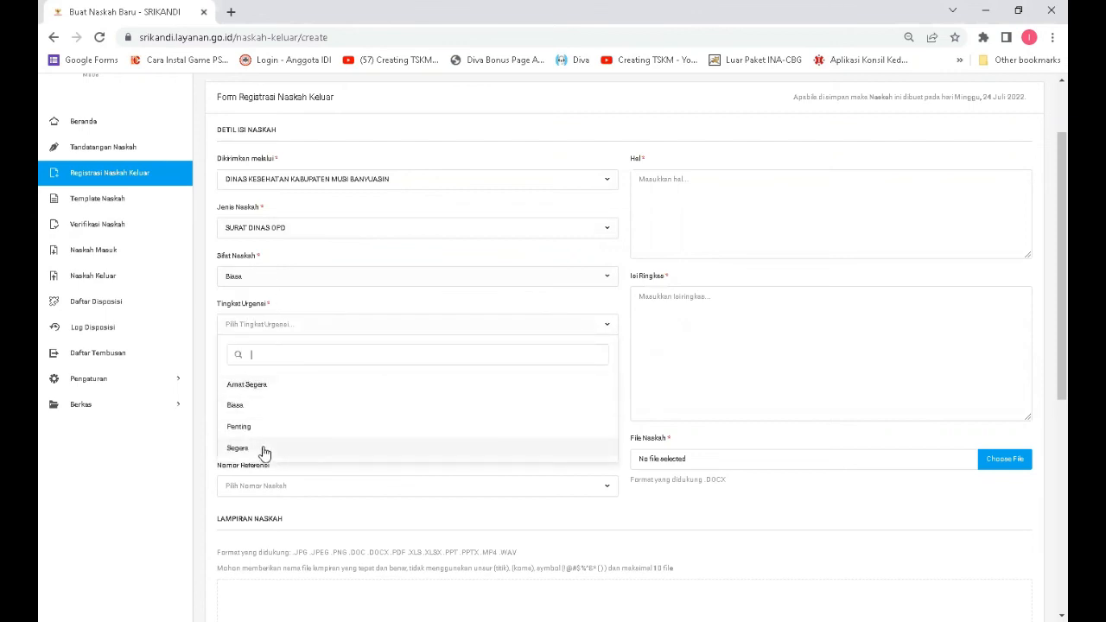
left_click(245, 410)
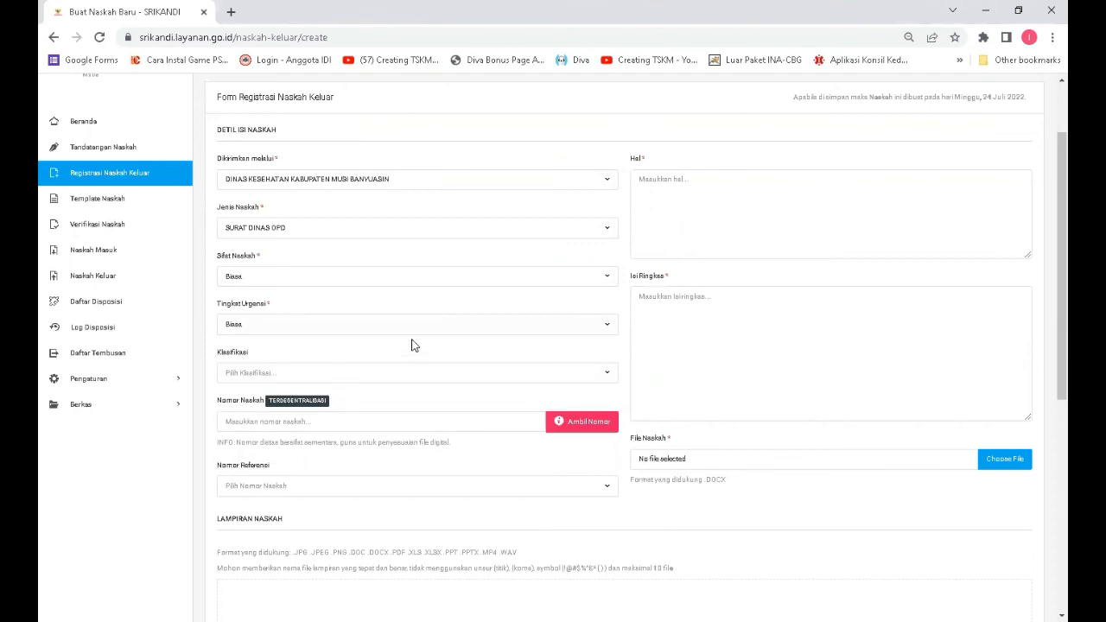
- Classify the letter as 440 - Kesehatan and generate number B-440/12/KES/VII/2022
scroll(413, 343, "down", 1)
left_click(300, 278)
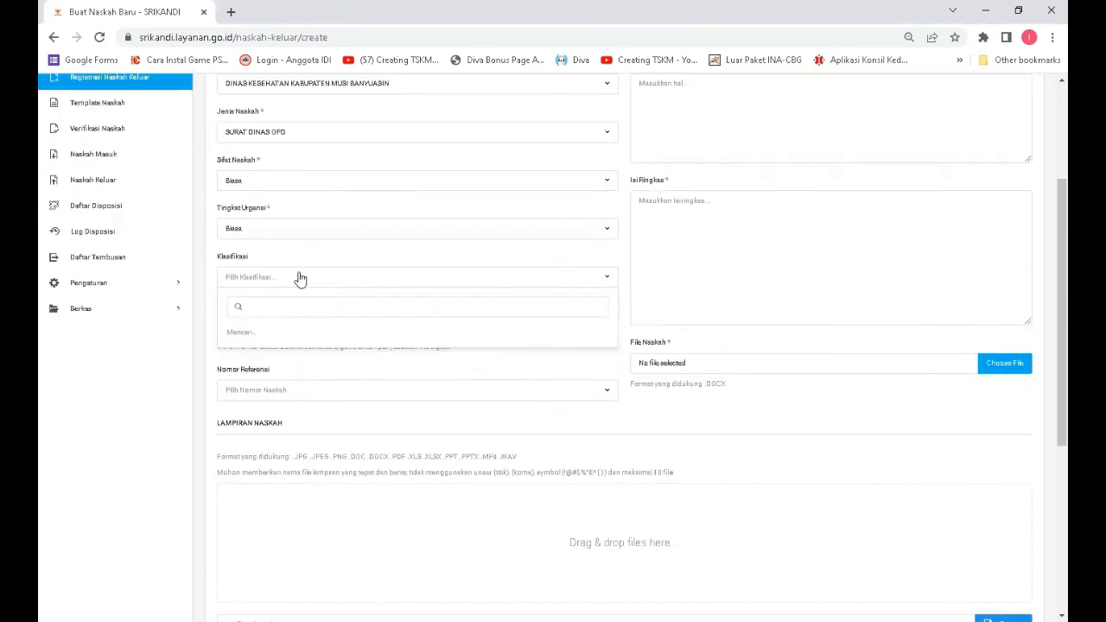
type("kesehatan")
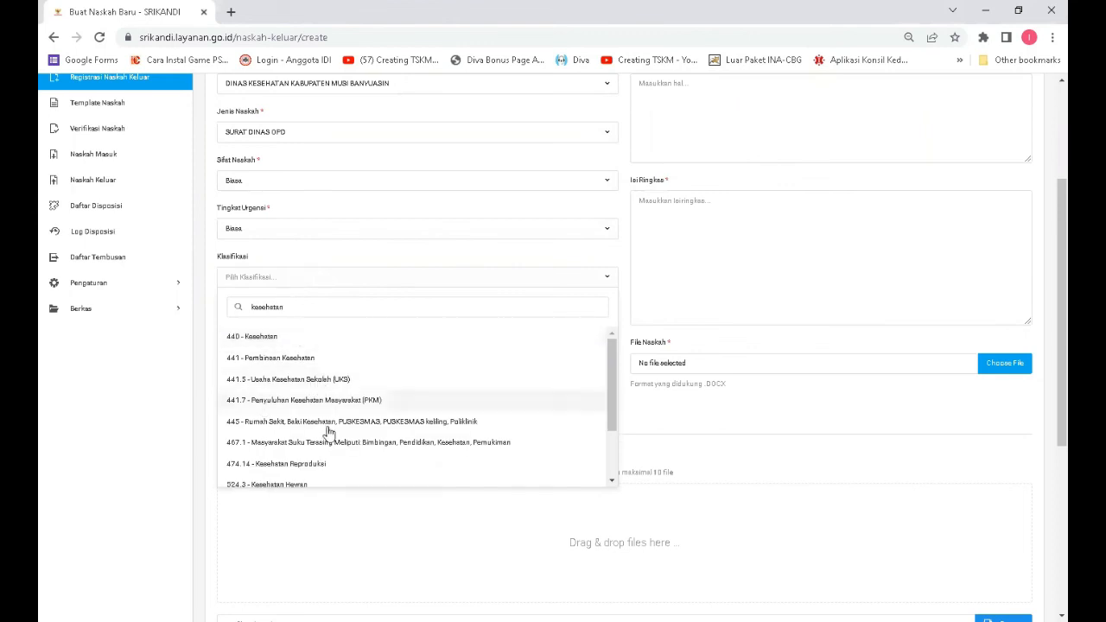
left_click(235, 338)
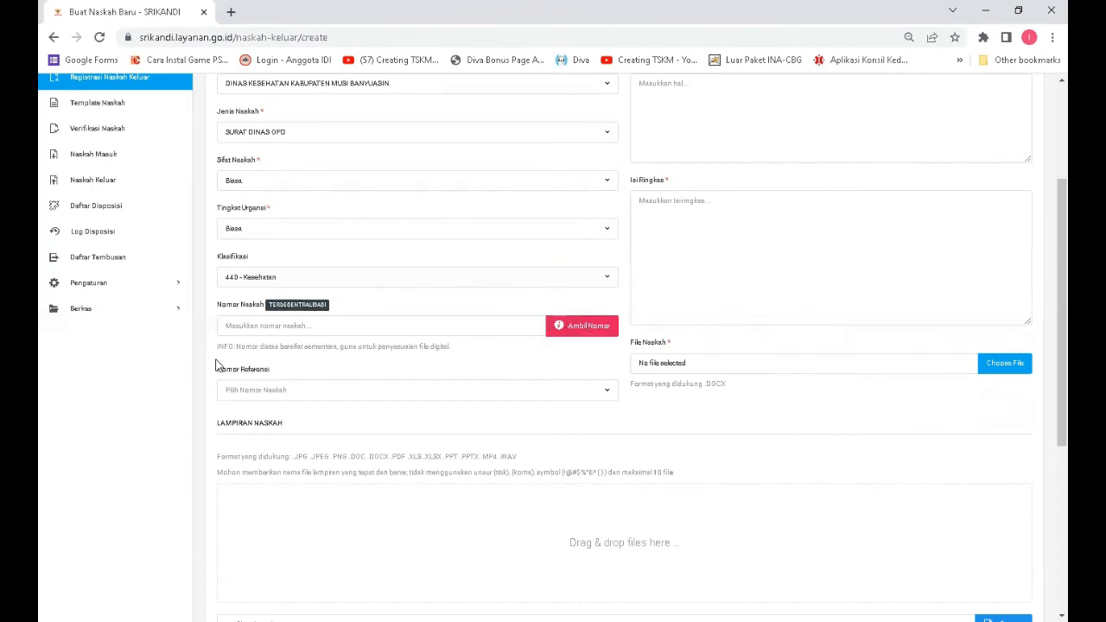
left_click(563, 329)
- Enter the subject 'pemberitahuan jam pelayanan puskesmas' in the Hal field
scroll(850, 465, "up", 3)
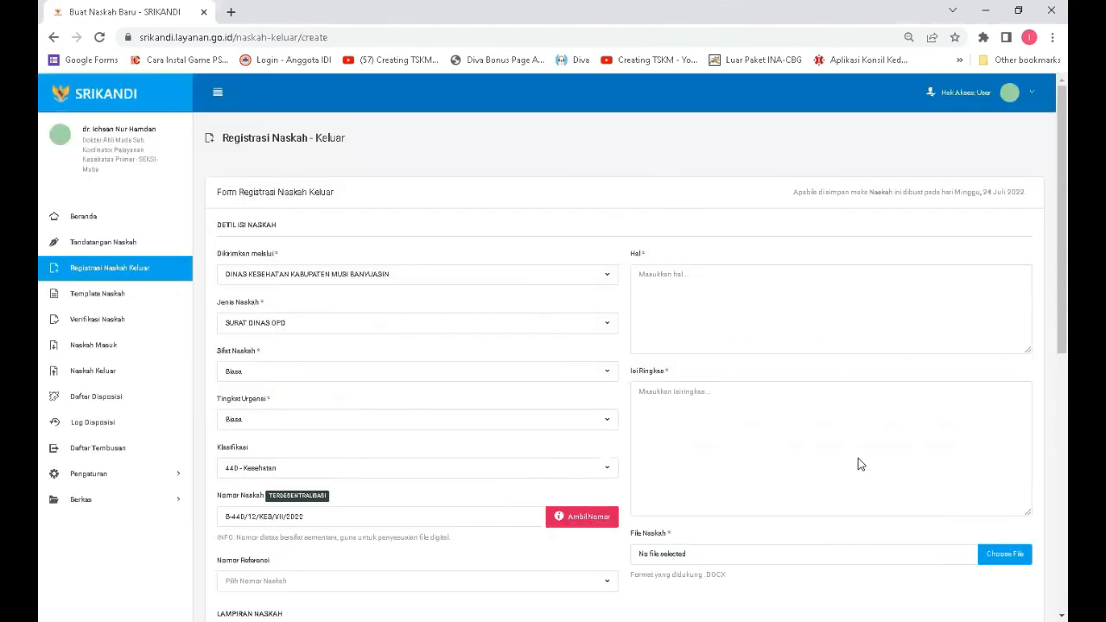
left_click(730, 293)
type("pemberitahuan jam pelayanan puskesmas")
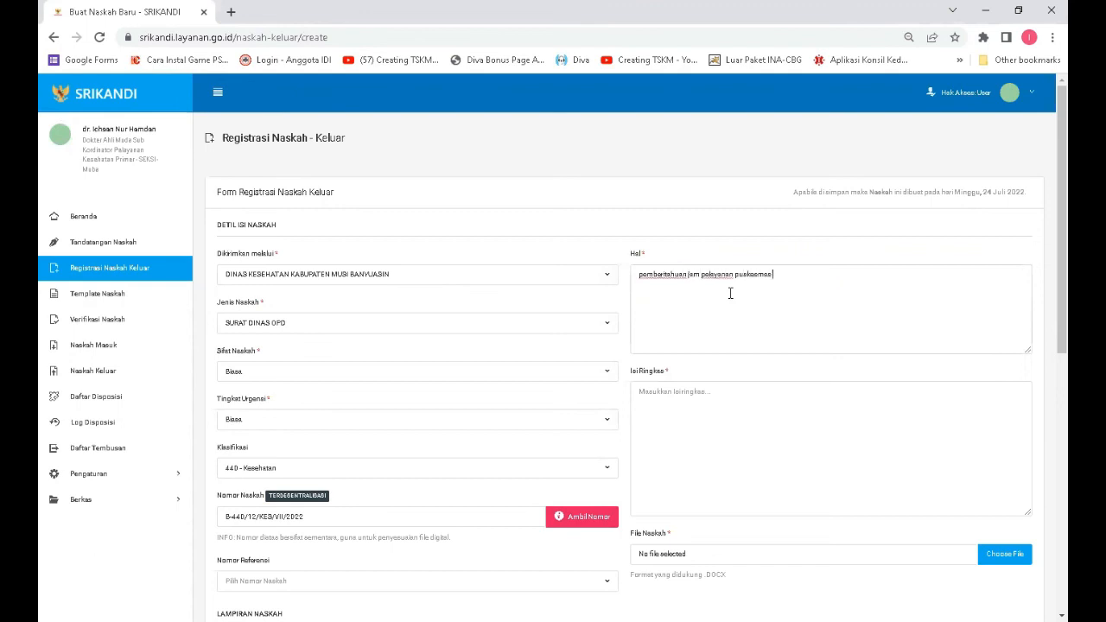
- Write the summary 'pengumuman terkait jam pelayanan puskesmas' in Isi Ringkas, correcting typos
left_click(735, 428)
type("inf")
key("BackSpace")
key("BackSpace")
key("BackSpace")
type("japengumuman terkait")
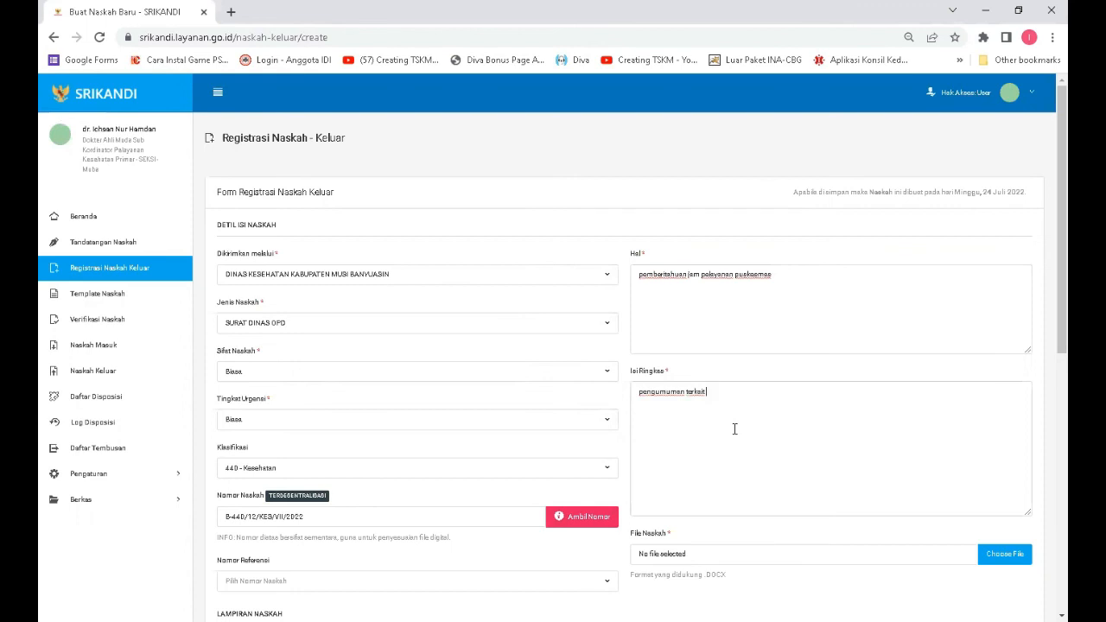
type(" hja pelayanan puskesm")
key("BackSpace")
key("BackSpace")
key("BackSpace")
key("BackSpace")
- Attach surat latihan.docx from Downloads as the File Naskah
scroll(748, 430, "down", 2)
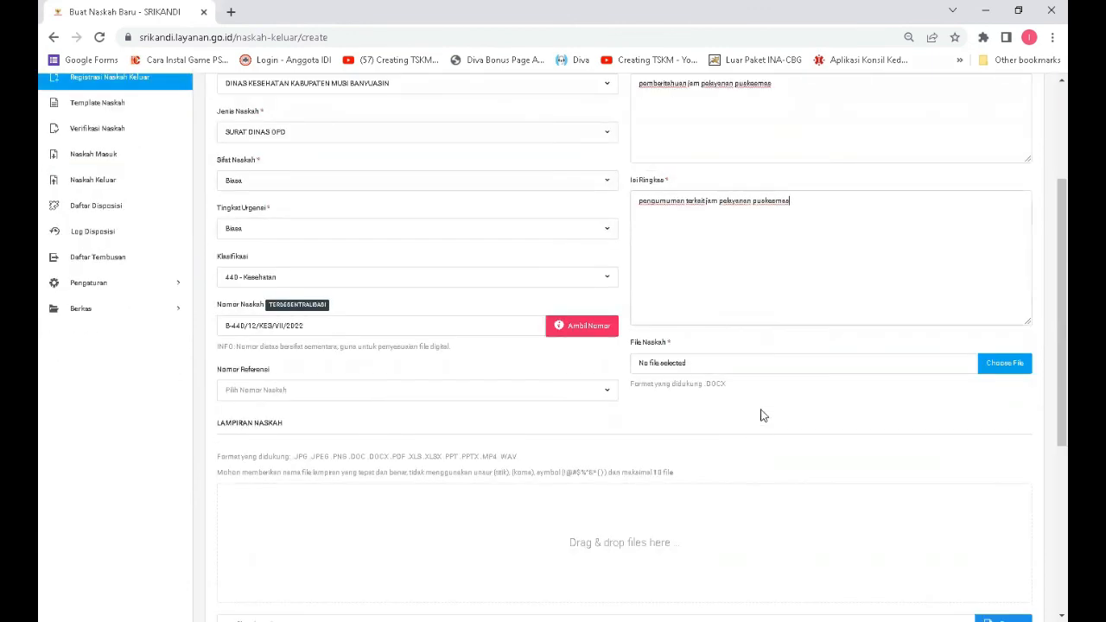
left_click(1005, 364)
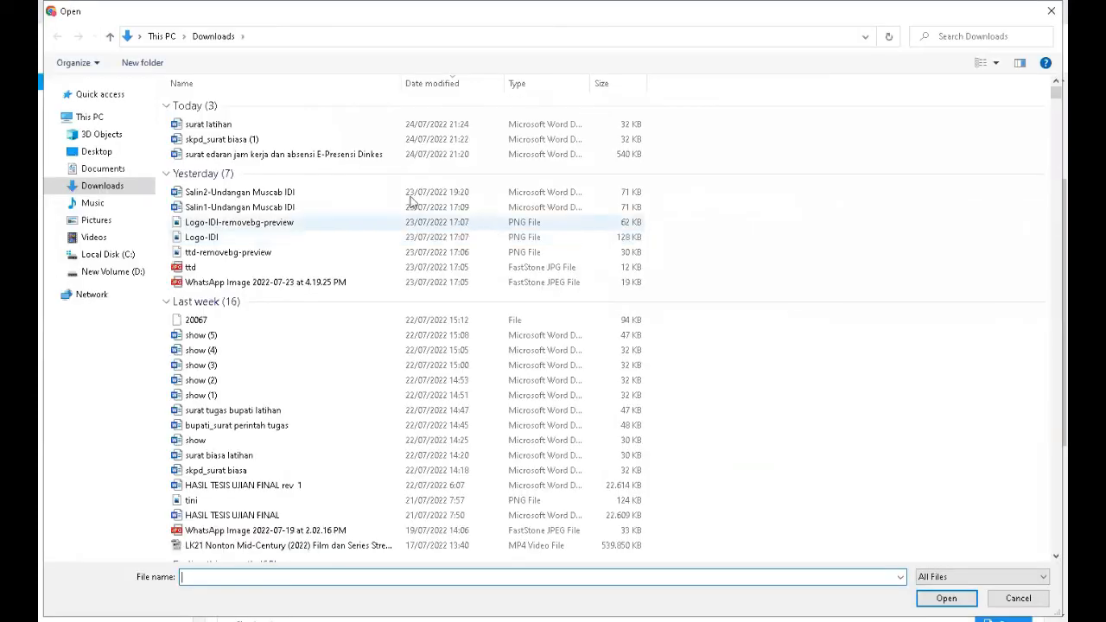
left_click(202, 125)
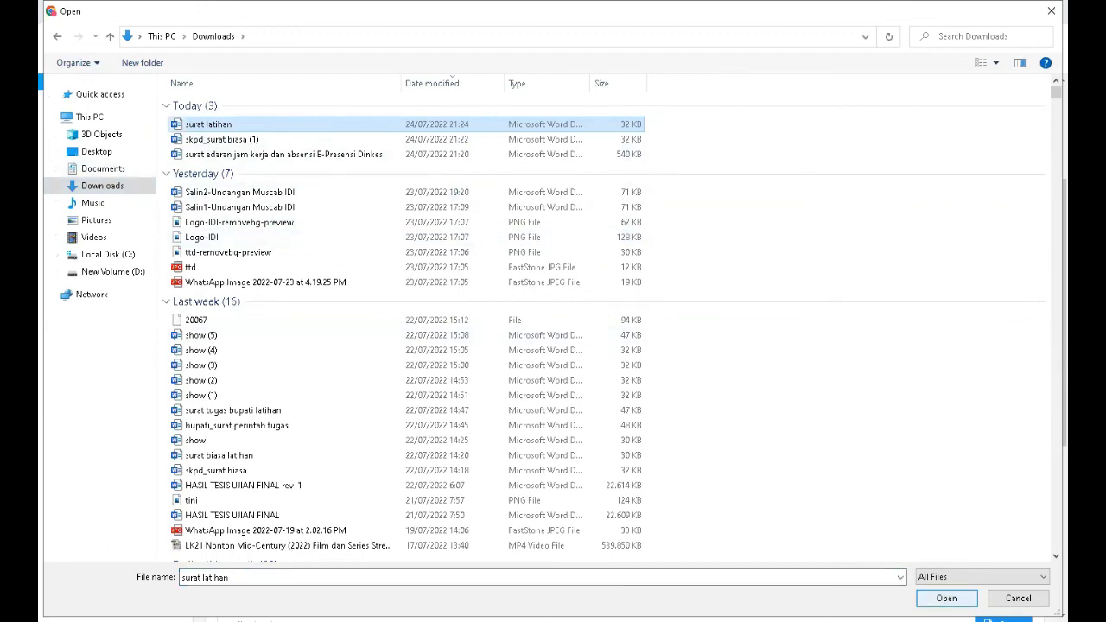
left_click(946, 598)
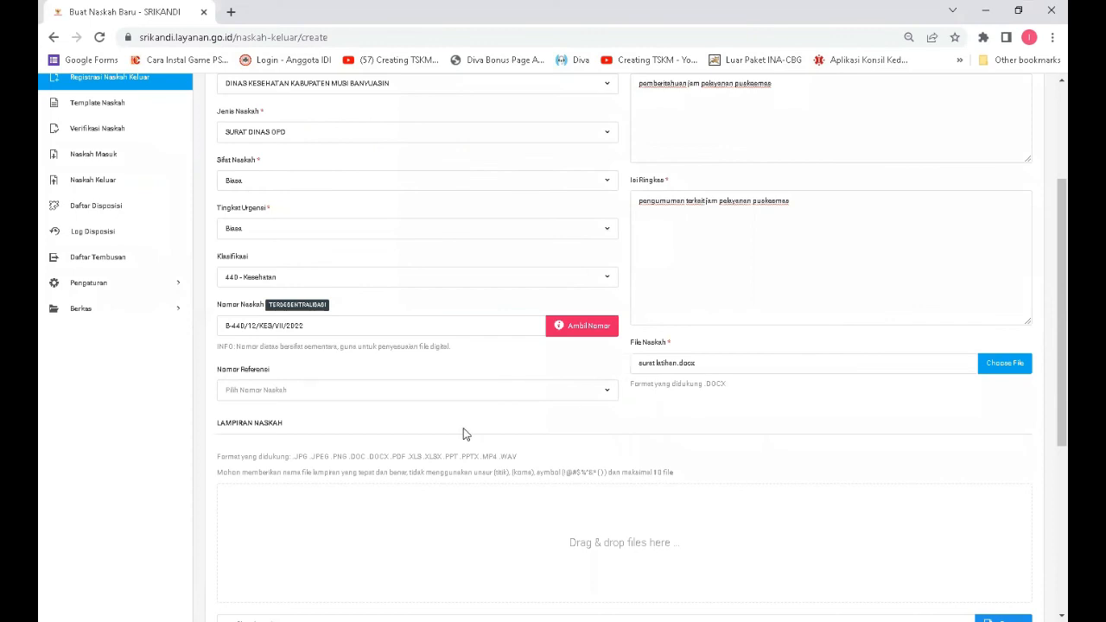
scroll(463, 430, "down", 3)
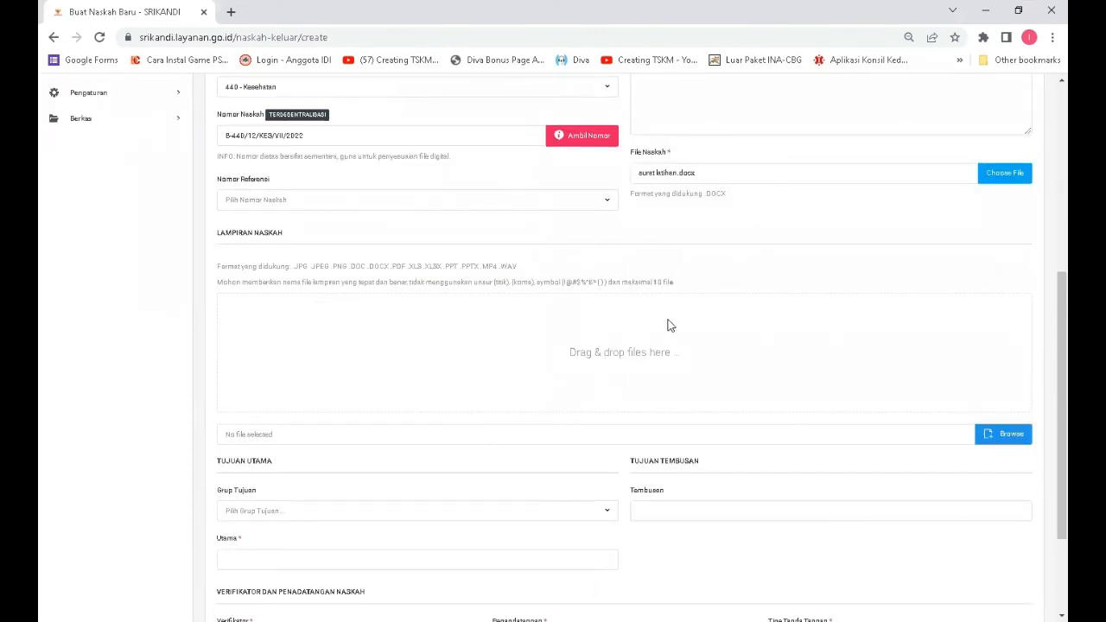
- Set the head of Puskesmas Balai Agung as the main recipient, leaving copies empty
scroll(519, 383, "down", 3)
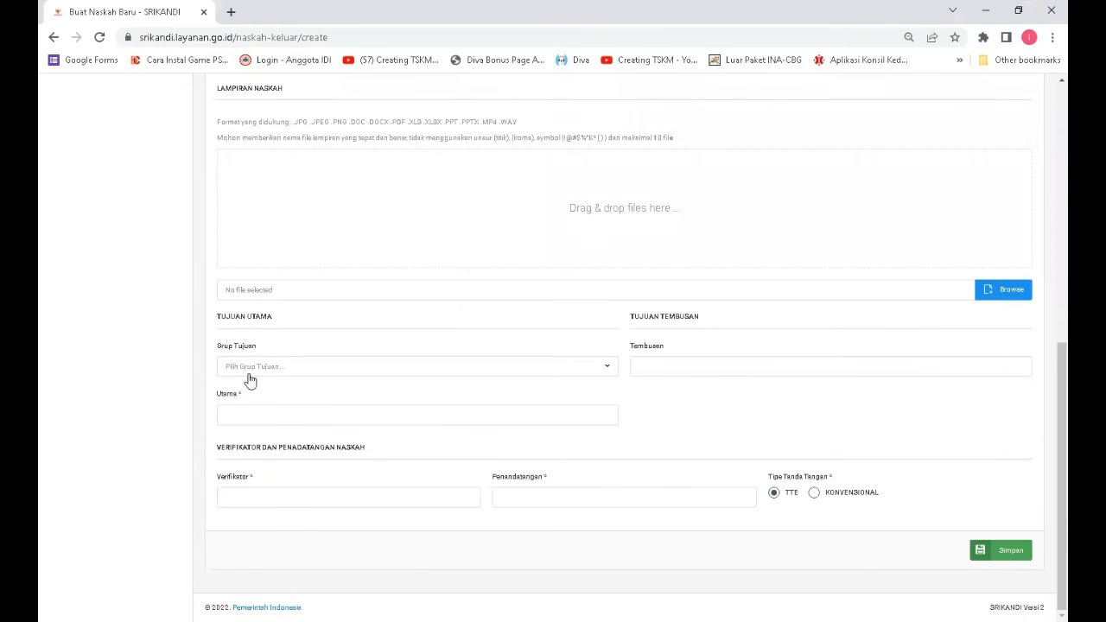
left_click(266, 417)
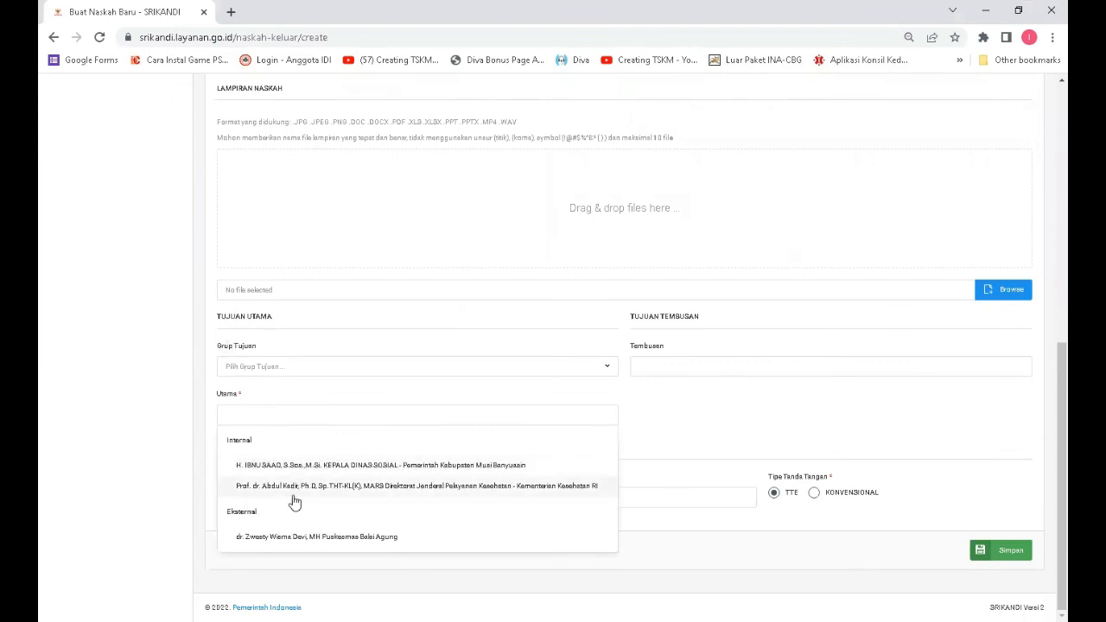
left_click(296, 536)
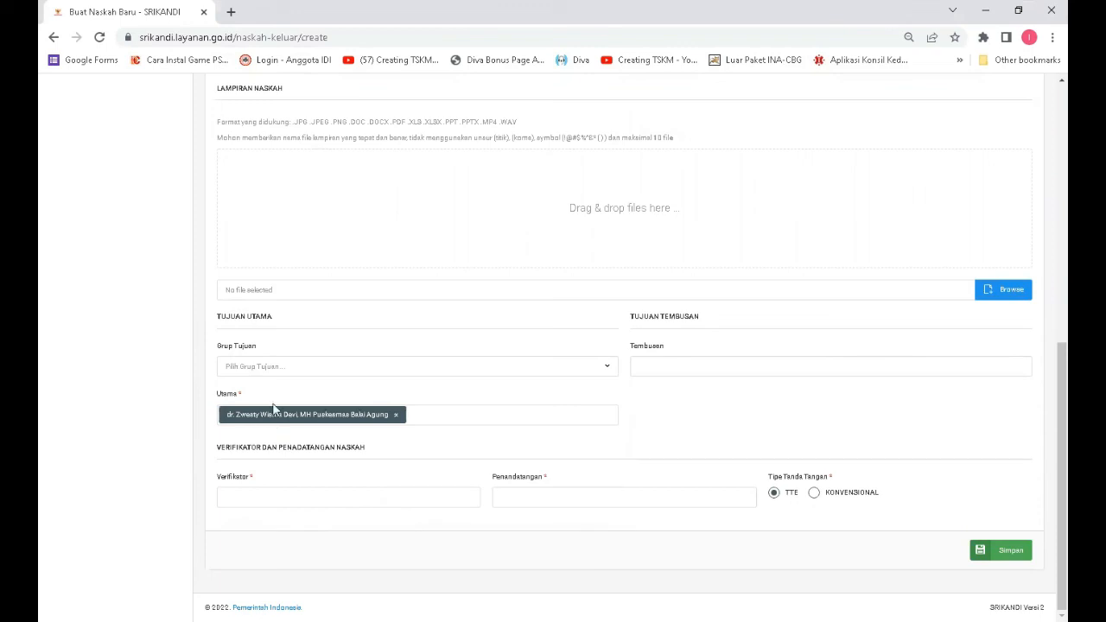
left_click(422, 414)
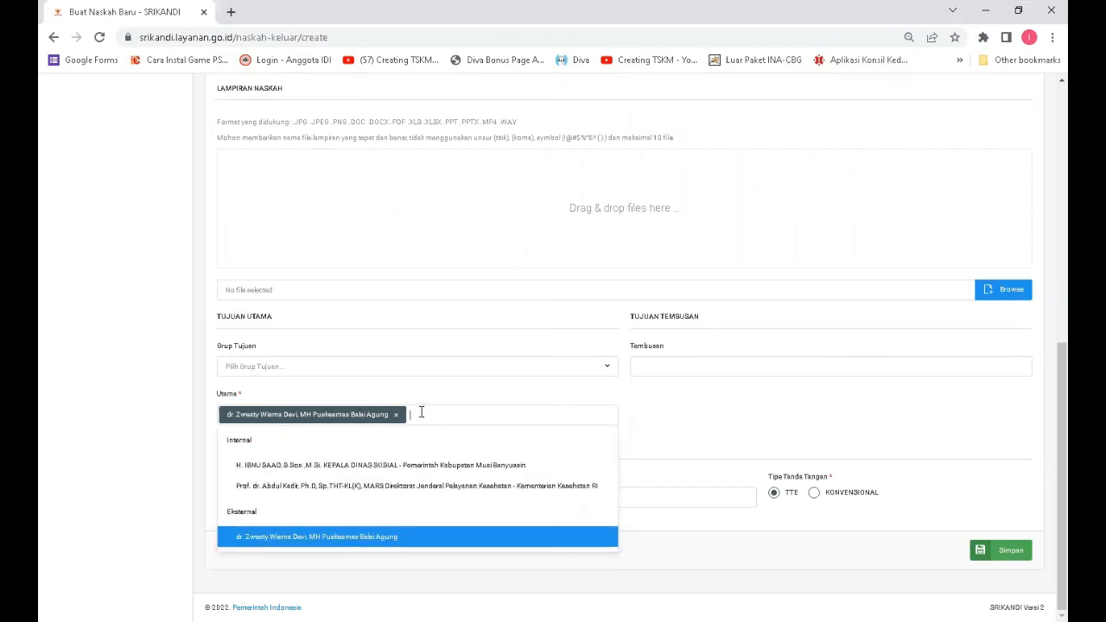
left_click(760, 429)
left_click(693, 361)
left_click(641, 454)
- Add the primary care sub-coordinator, Kabid Pelayanan Kesehatan and Sekretaris Dinas Kesehatan Muba as verifiers
left_click(327, 493)
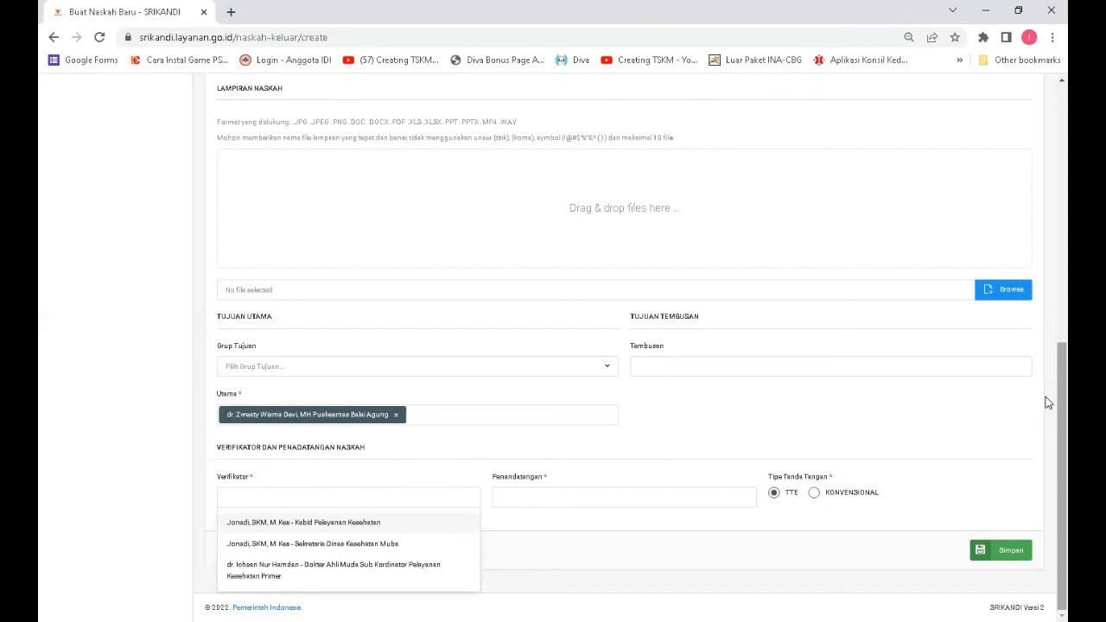
left_click(269, 577)
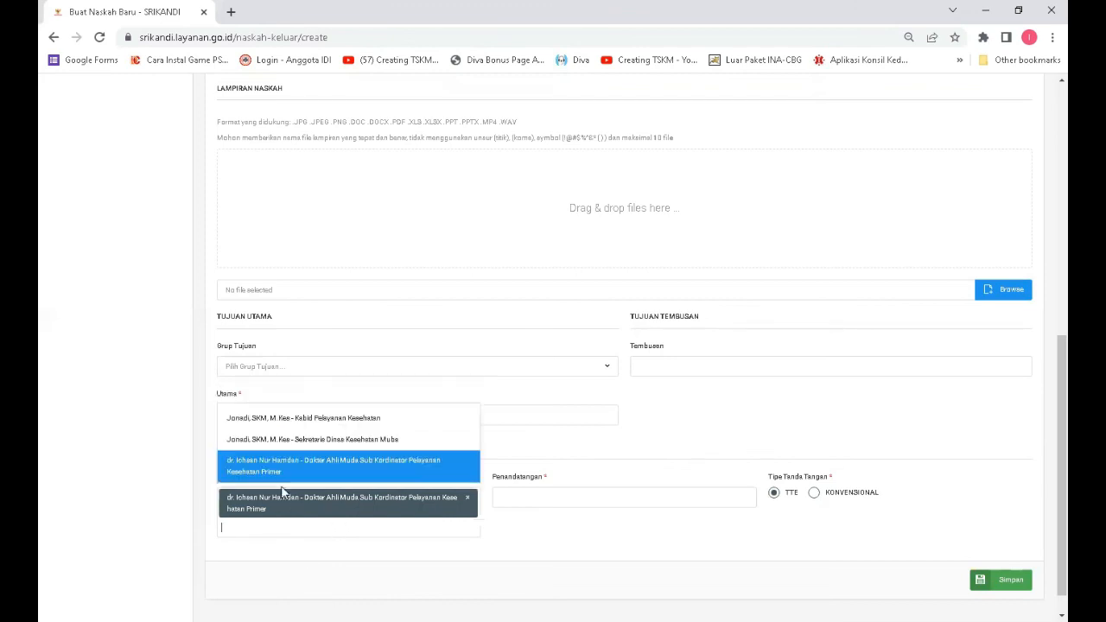
left_click(286, 418)
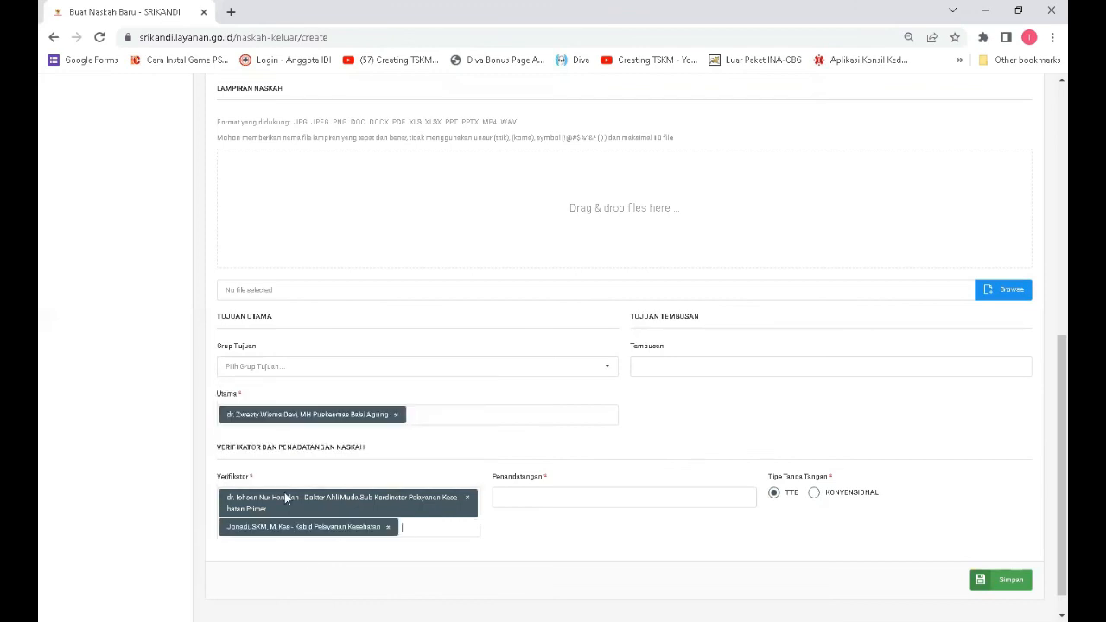
left_click(405, 530)
left_click(314, 427)
left_click(410, 528)
left_click(325, 441)
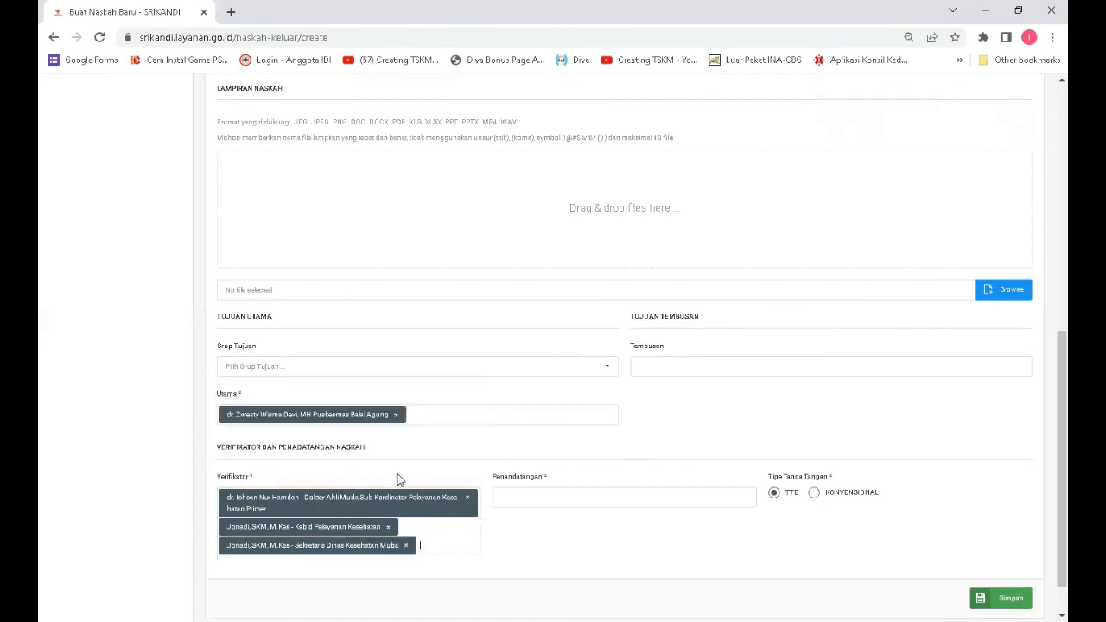
- Make the head of the district health office the signer and save the registration
left_click(576, 503)
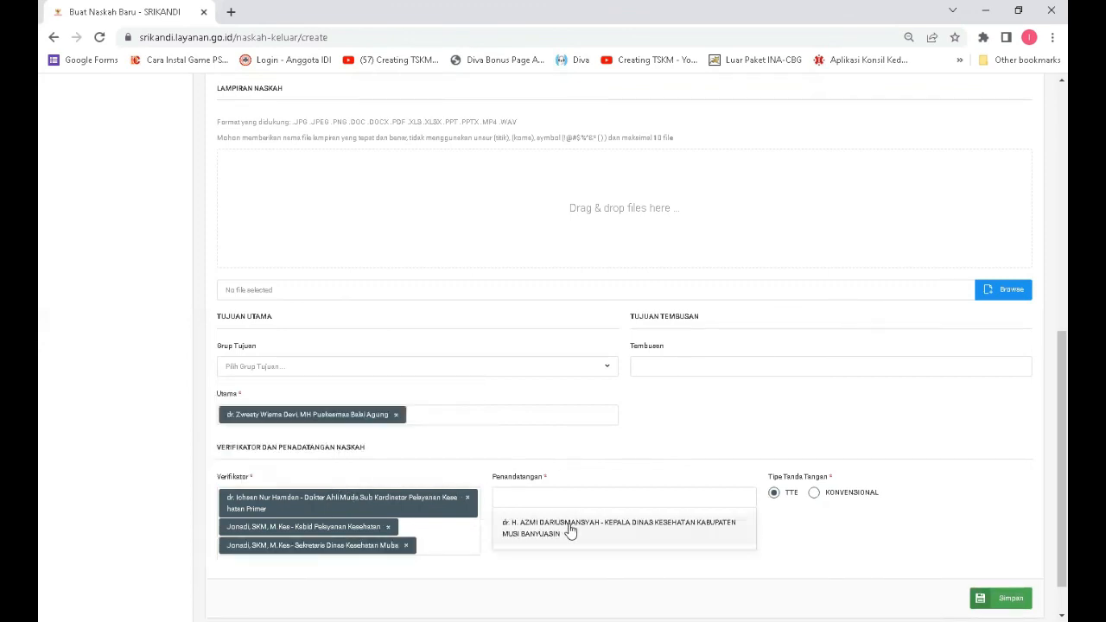
left_click(570, 530)
scroll(811, 512, "down", 1)
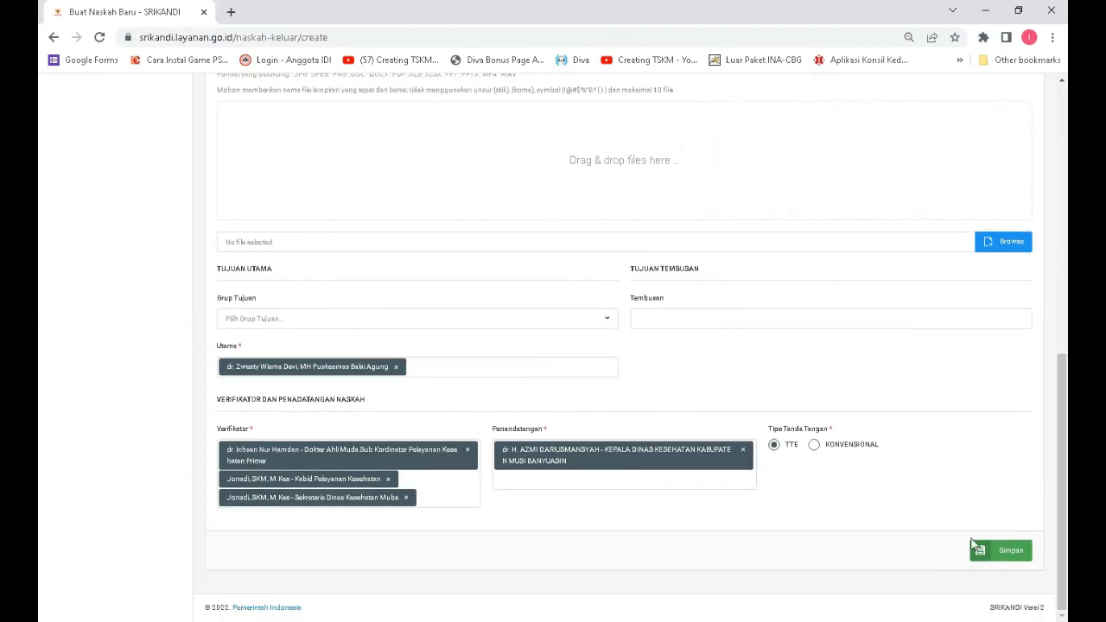
left_click(1002, 553)
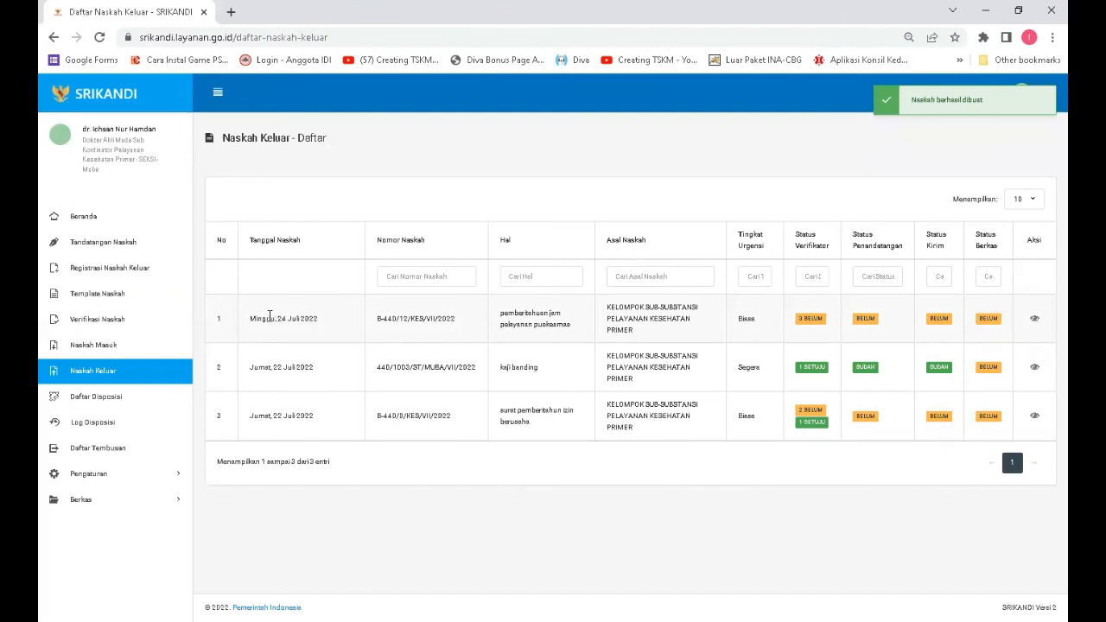
- Highlight the new B-440/12/KES/VII/2022 row in Naskah Keluar, then clear the highlight
left_click_drag(250, 318, 1034, 318)
left_click(722, 305)
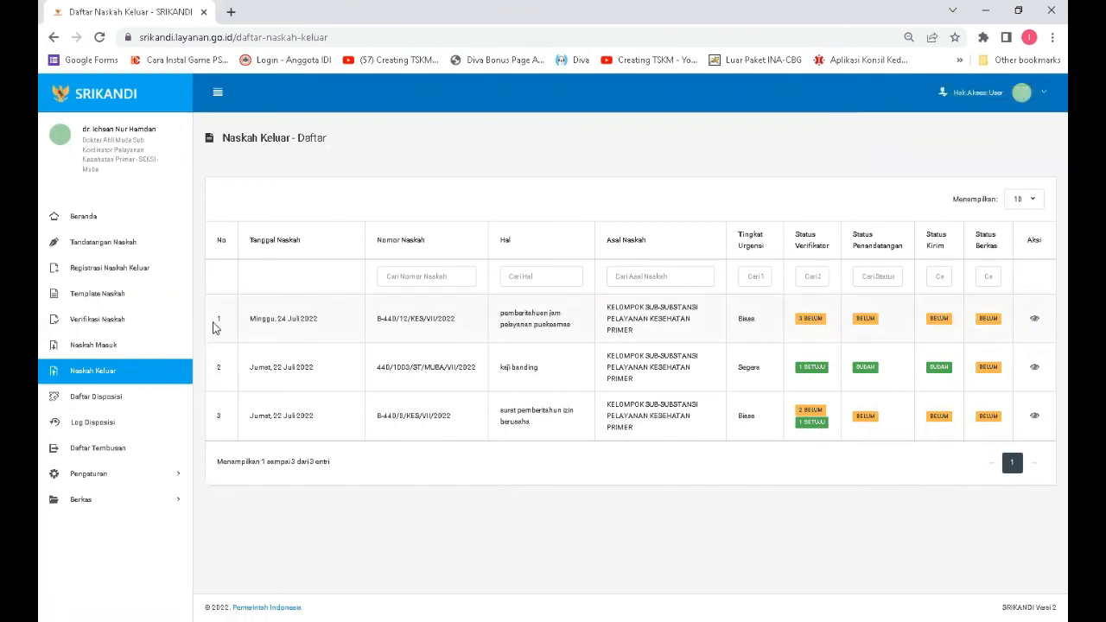